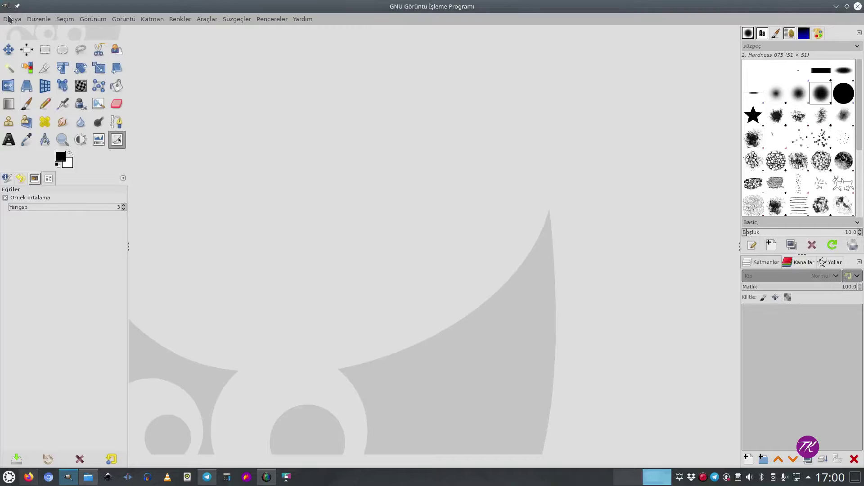
Create a new blank 1920×1080 image.
{"action": "left_click", "coordinate": [12, 19]}
{"action": "left_click", "coordinate": [33, 35]}
{"action": "left_click", "coordinate": [370, 266]}
{"action": "mouse_move", "coordinate": [88, 478]}
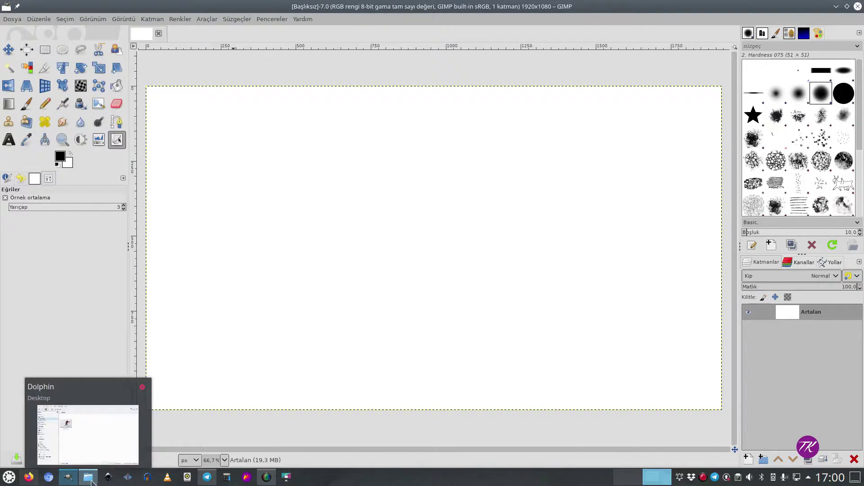
Add kayak.jpg onto the canvas as a layer and scale it down to about 1562×1010.
{"action": "left_click", "coordinate": [91, 482]}
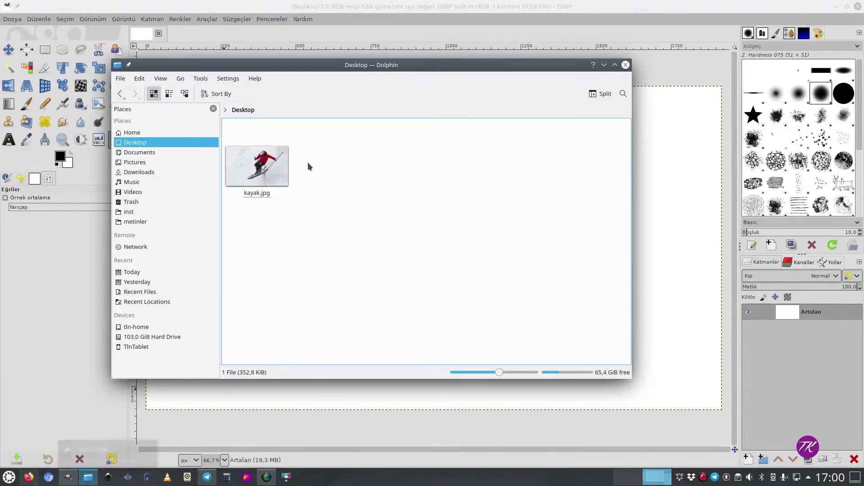
{"action": "left_click_drag", "start_coordinate": [256, 162], "coordinate": [696, 148]}
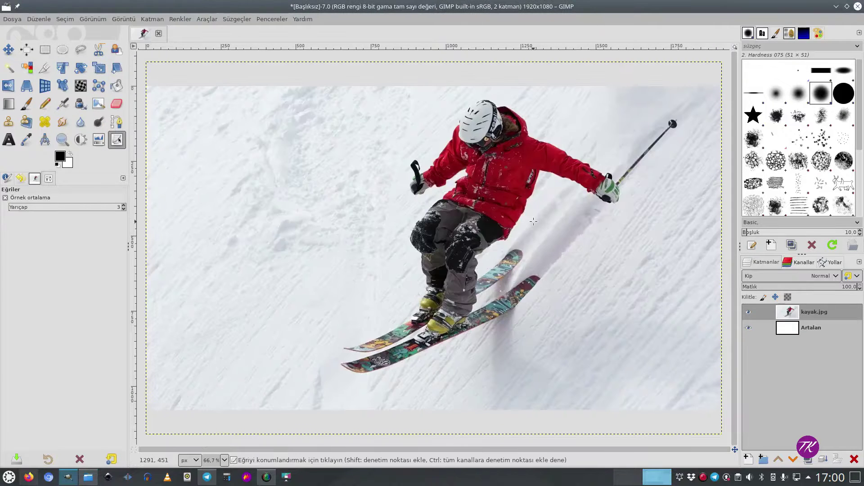
{"action": "left_click", "coordinate": [98, 67]}
{"action": "left_click", "coordinate": [215, 95]}
{"action": "left_click_drag", "start_coordinate": [215, 95], "coordinate": [303, 163]}
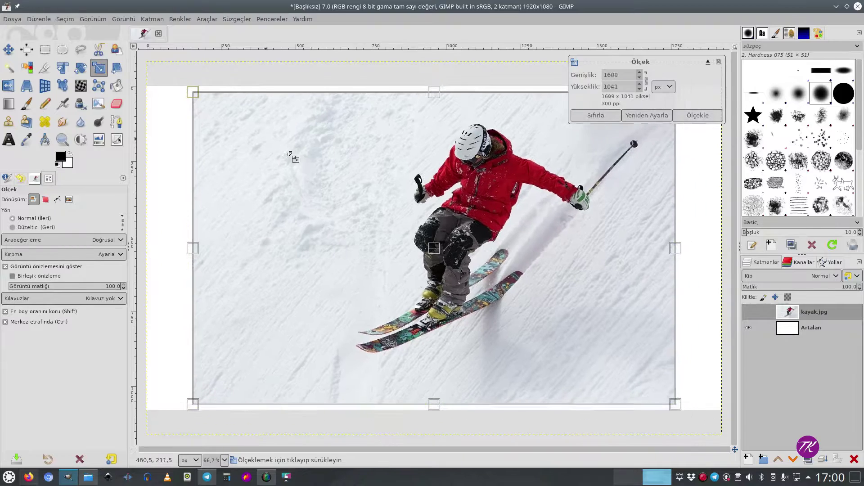
{"action": "left_click", "coordinate": [698, 115]}
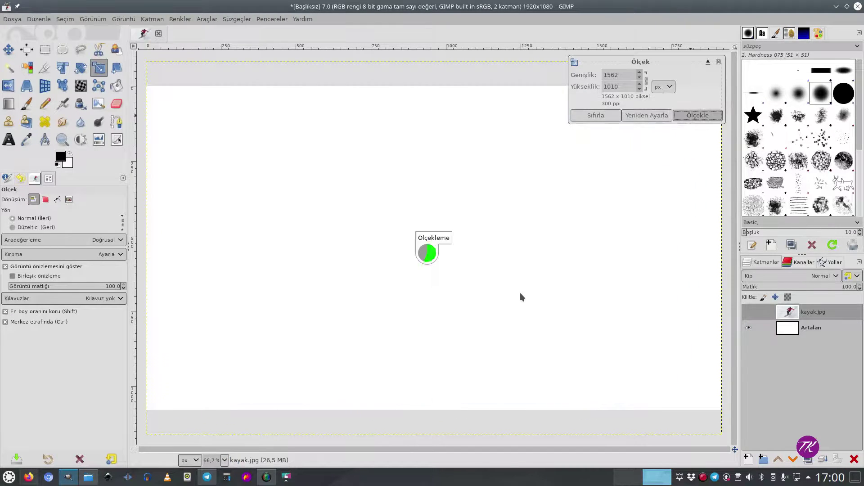
{"action": "key", "text": "ctrl+m"}
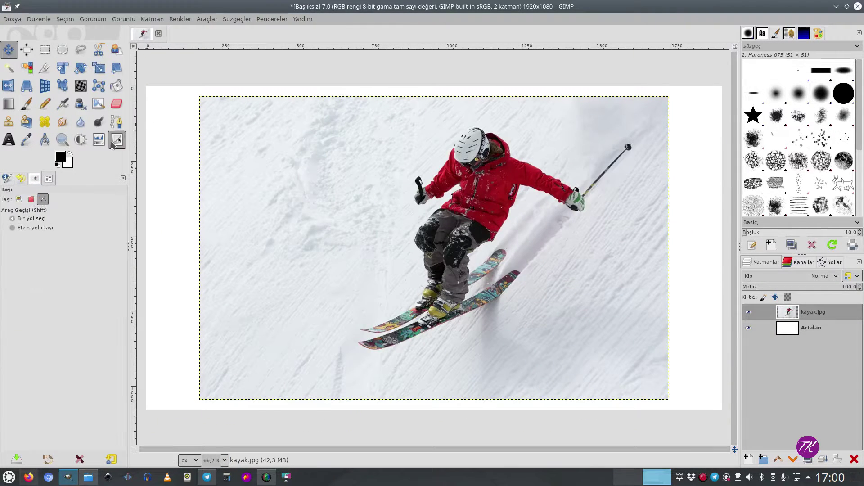
Brighten the skier photo by raising the midtones in Curves.
{"action": "key", "text": "1"}
{"action": "left_click", "coordinate": [489, 203]}
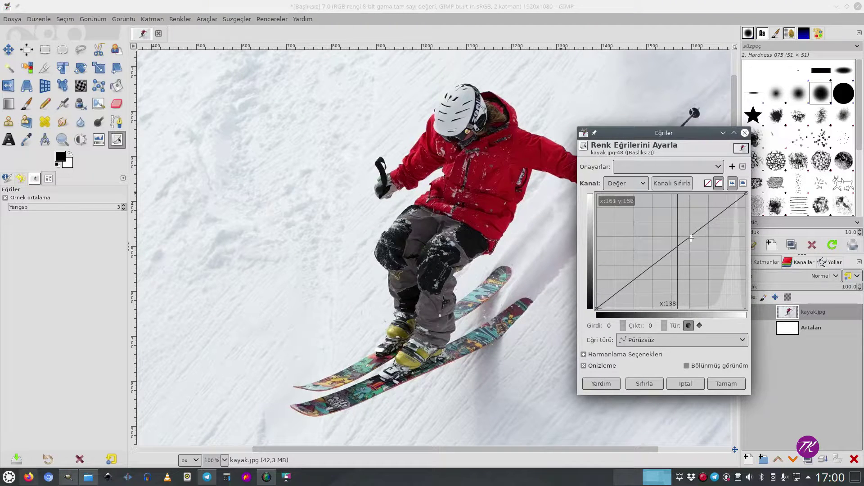
{"action": "left_click_drag", "start_coordinate": [691, 238], "coordinate": [683, 231]}
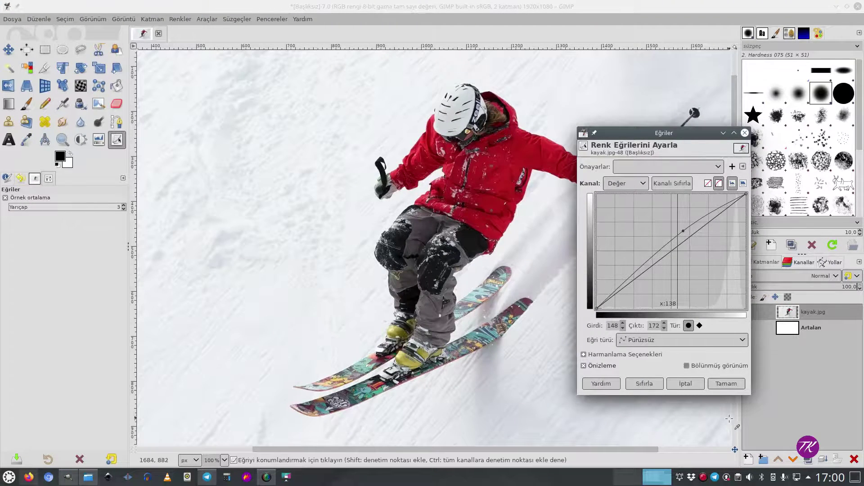
{"action": "left_click", "coordinate": [722, 384]}
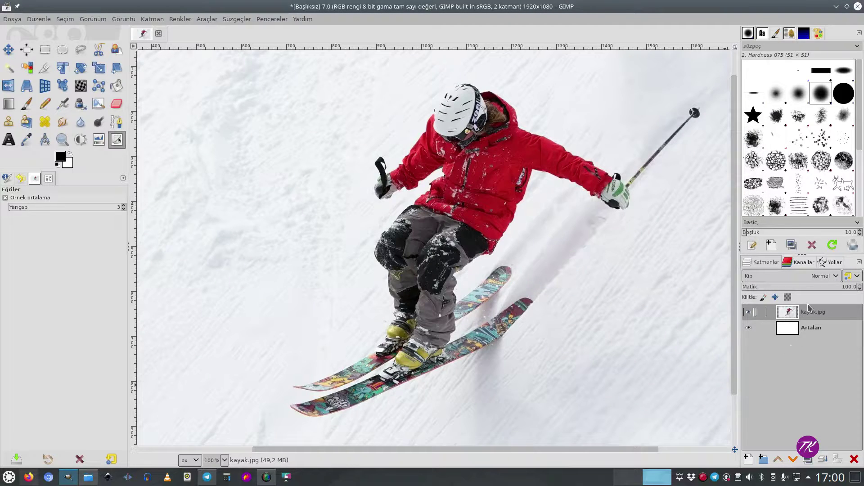
Add an alpha channel to the skier layer, duplicate it and name the copy 1.
{"action": "right_click", "coordinate": [811, 313]}
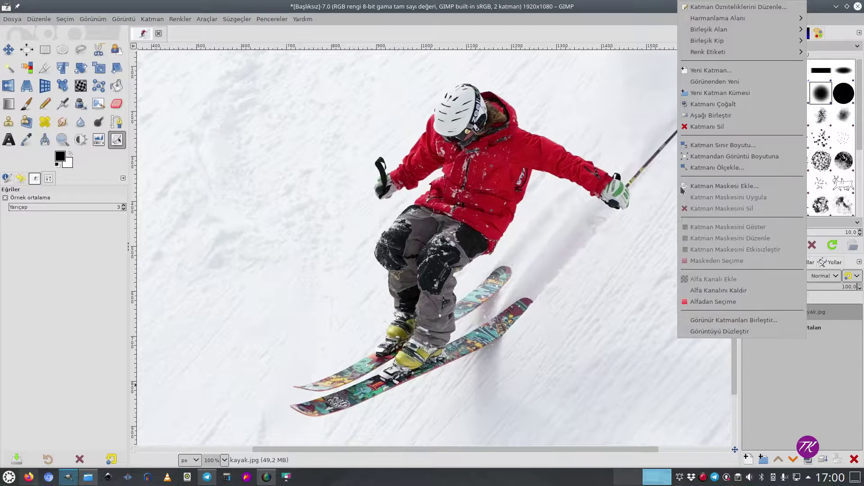
{"action": "left_click", "coordinate": [579, 35]}
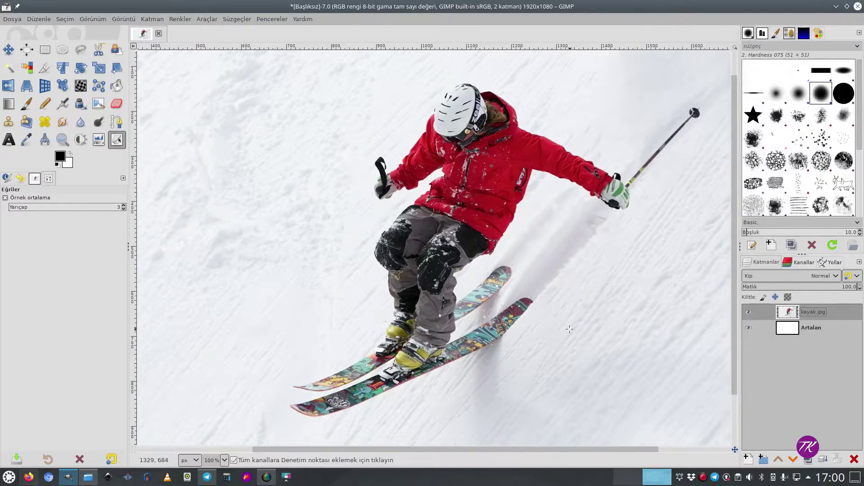
{"action": "key", "text": "minus"}
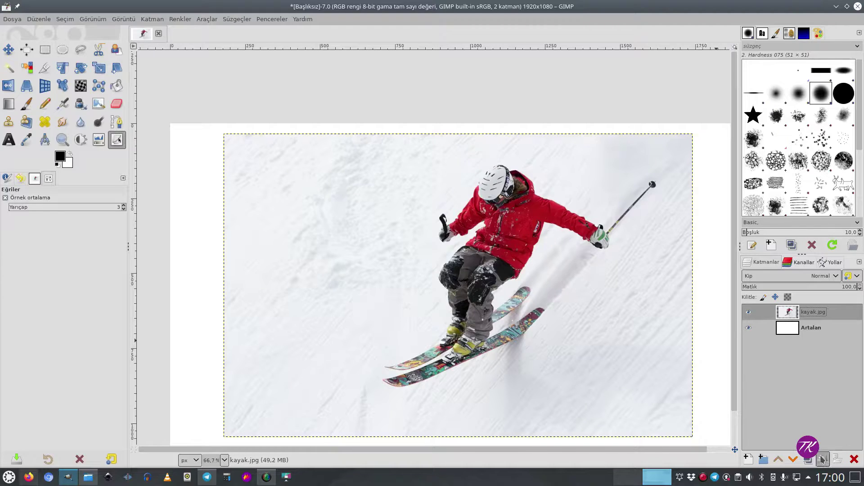
{"action": "left_click", "coordinate": [809, 460]}
{"action": "left_click", "coordinate": [790, 329]}
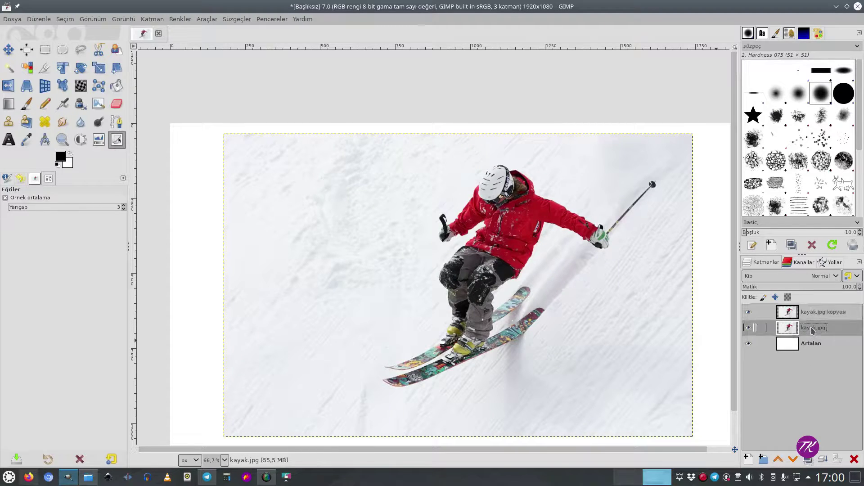
{"action": "double_click", "coordinate": [814, 311]}
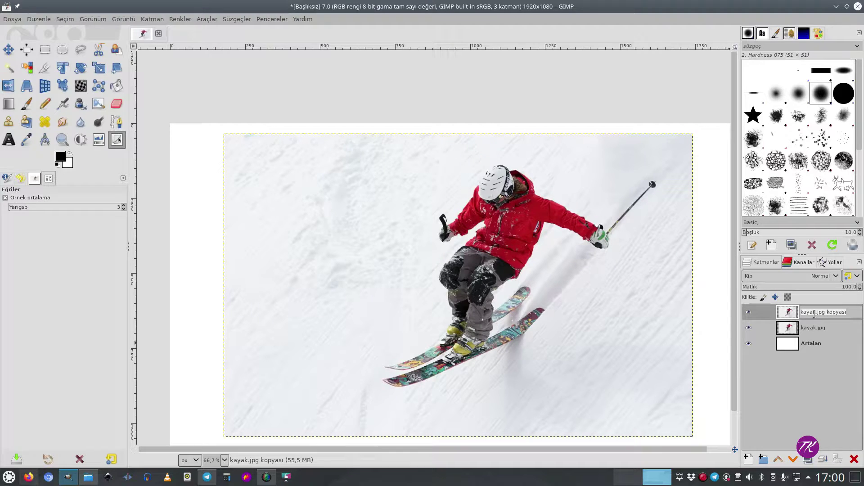
{"action": "type", "text": "1"}
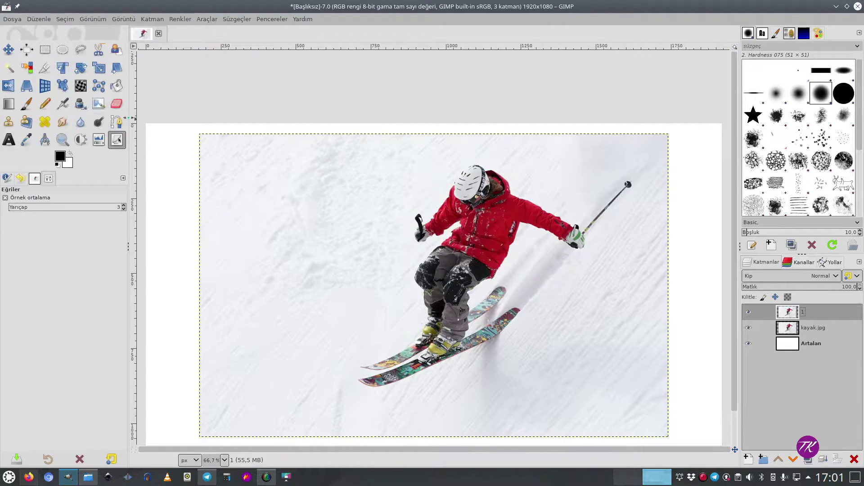
Draw a closed four-point path around the skier's legs and skis.
{"action": "left_click", "coordinate": [117, 122]}
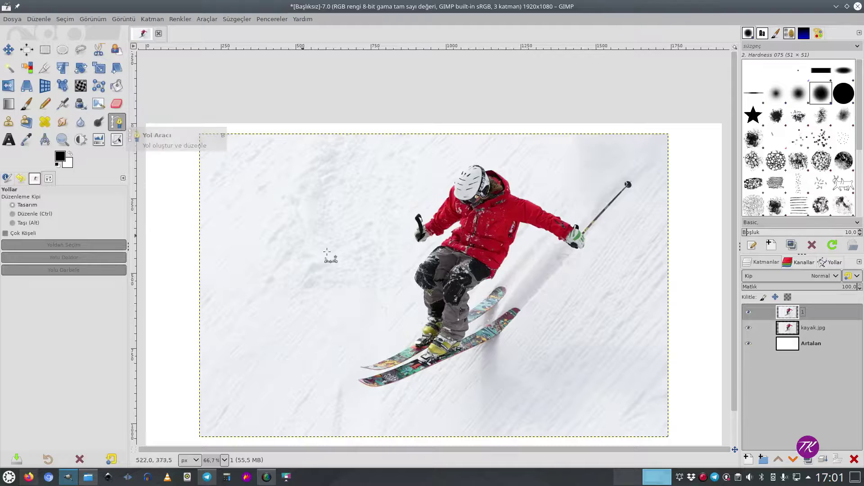
{"action": "scroll", "coordinate": [466, 300], "scroll_direction": "up", "scroll_amount": 1, "text": "ctrl"}
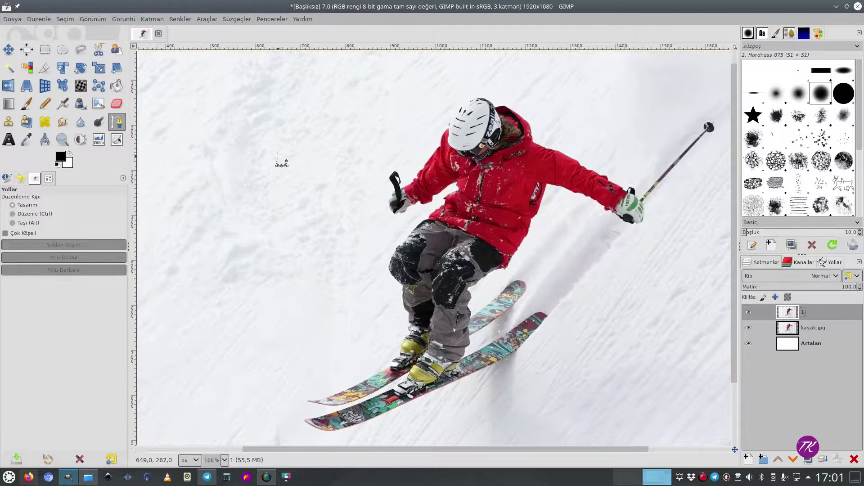
{"action": "scroll", "coordinate": [365, 178], "scroll_direction": "right", "scroll_amount": 3}
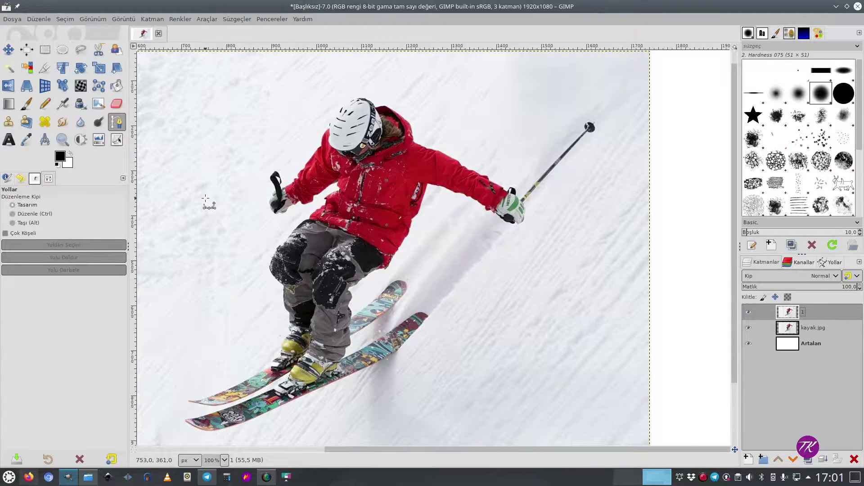
{"action": "left_click", "coordinate": [218, 209]}
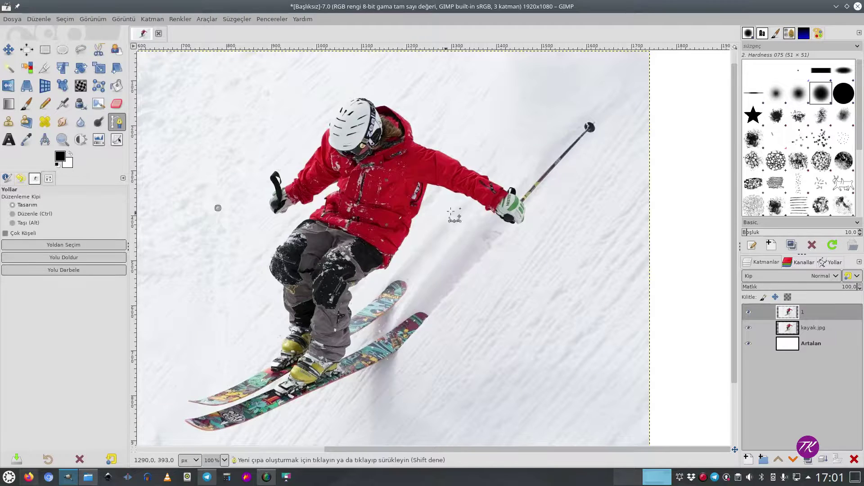
{"action": "left_click", "coordinate": [519, 189]}
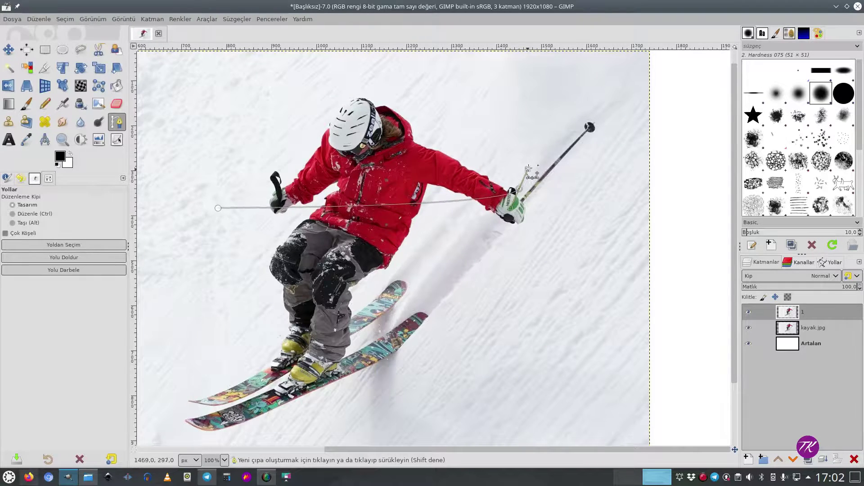
{"action": "left_click_drag", "start_coordinate": [488, 354], "coordinate": [460, 366]}
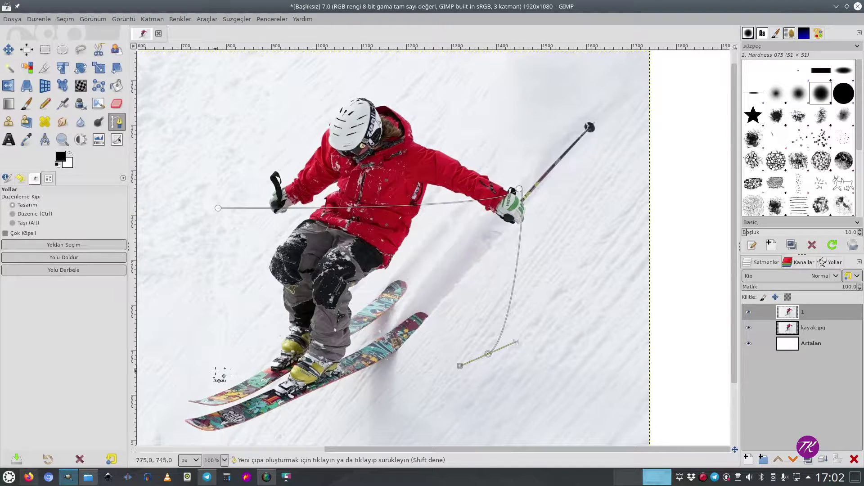
{"action": "left_click", "coordinate": [194, 374]}
{"action": "left_click", "coordinate": [218, 208], "text": "ctrl"}
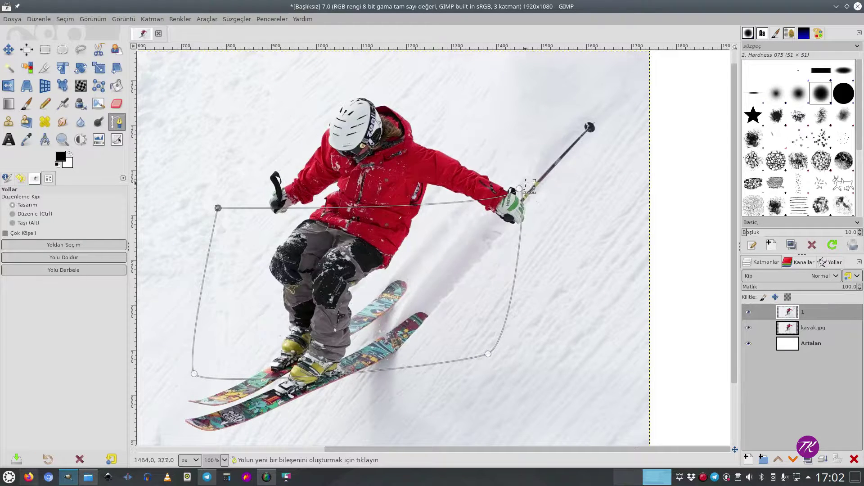
Curve the path's sides into a rounded frame and convert it to a selection.
{"action": "scroll", "coordinate": [525, 217], "scroll_direction": "up", "scroll_amount": 2}
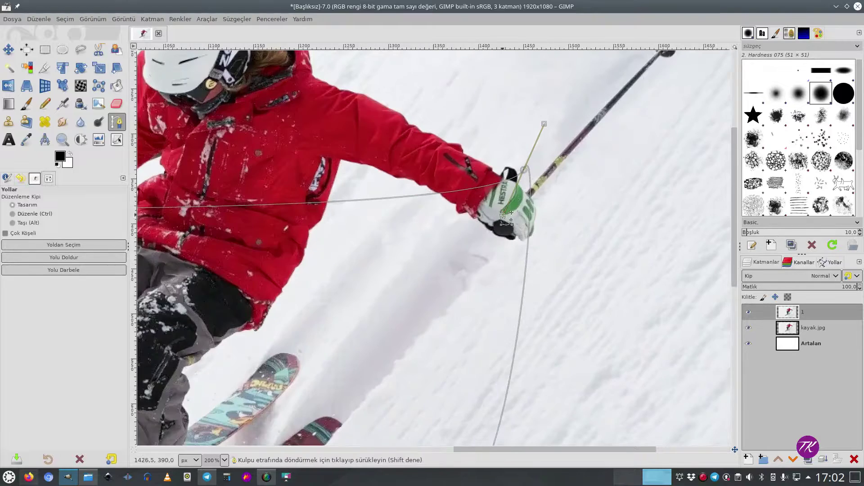
{"action": "mouse_move", "coordinate": [505, 194]}
{"action": "left_mouse_down"}
{"action": "mouse_move", "coordinate": [448, 245]}
{"action": "mouse_move", "coordinate": [487, 274]}
{"action": "left_mouse_up"}
{"action": "scroll", "coordinate": [505, 180], "scroll_direction": "down", "scroll_amount": 2}
{"action": "left_click", "coordinate": [449, 375]}
{"action": "left_click_drag", "start_coordinate": [450, 375], "coordinate": [418, 410]}
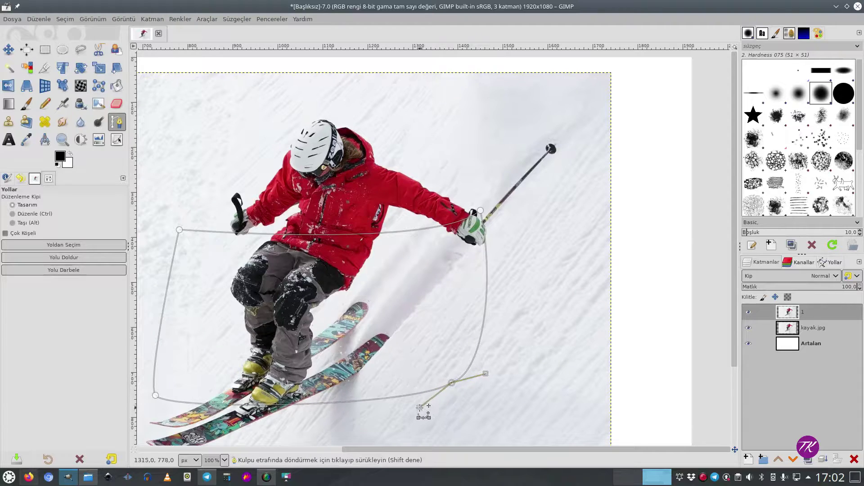
{"action": "left_click_drag", "start_coordinate": [155, 395], "coordinate": [130, 337]}
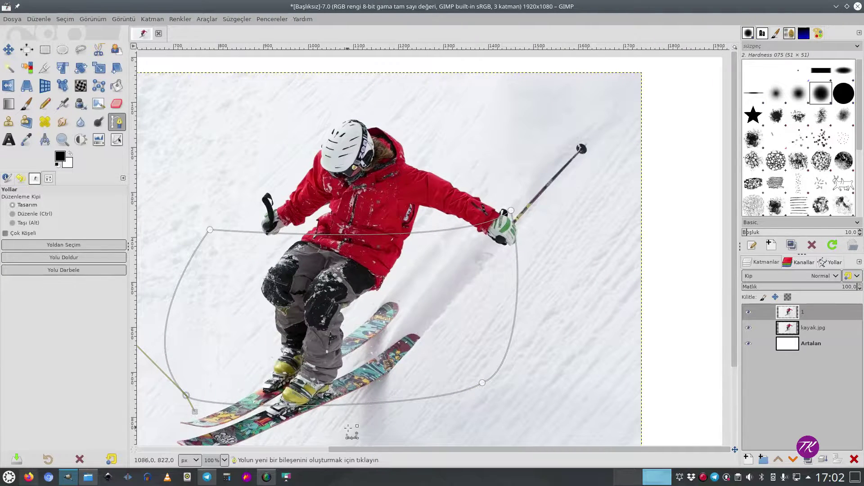
{"action": "left_click_drag", "start_coordinate": [482, 383], "coordinate": [546, 355]}
{"action": "left_click_drag", "start_coordinate": [482, 383], "coordinate": [486, 398]}
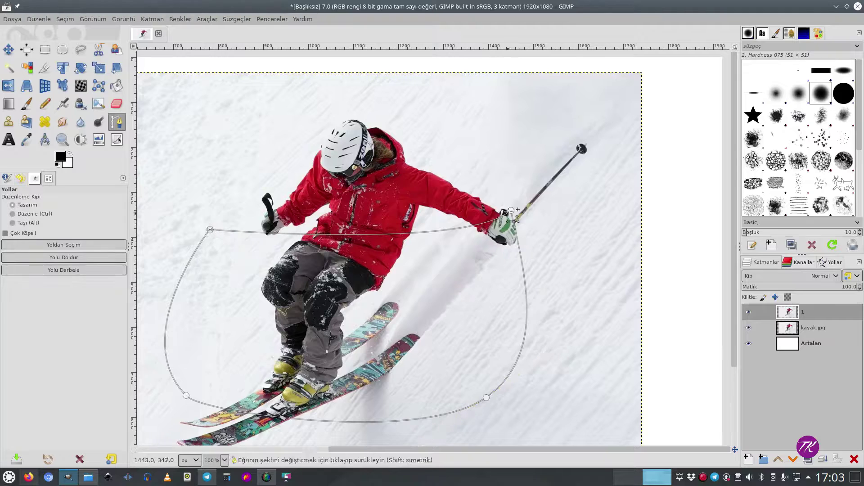
{"action": "mouse_move", "coordinate": [511, 210]}
{"action": "left_mouse_down"}
{"action": "mouse_move", "coordinate": [446, 277]}
{"action": "mouse_move", "coordinate": [423, 279]}
{"action": "left_mouse_up"}
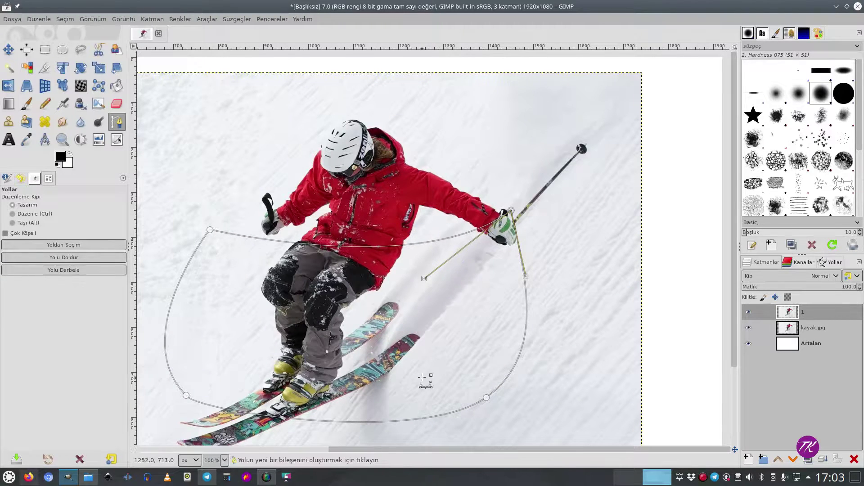
{"action": "key", "text": "Return"}
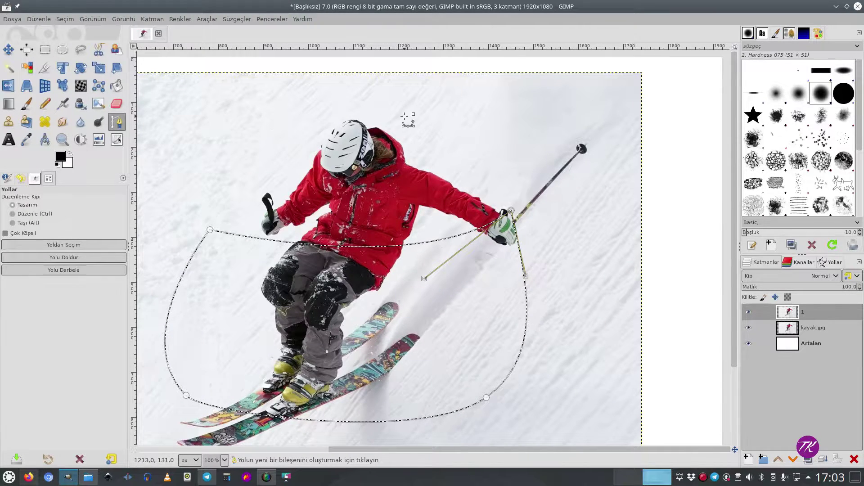
Invert the selection and delete layer 1's pixels outside the curved frame.
{"action": "left_click", "coordinate": [69, 21]}
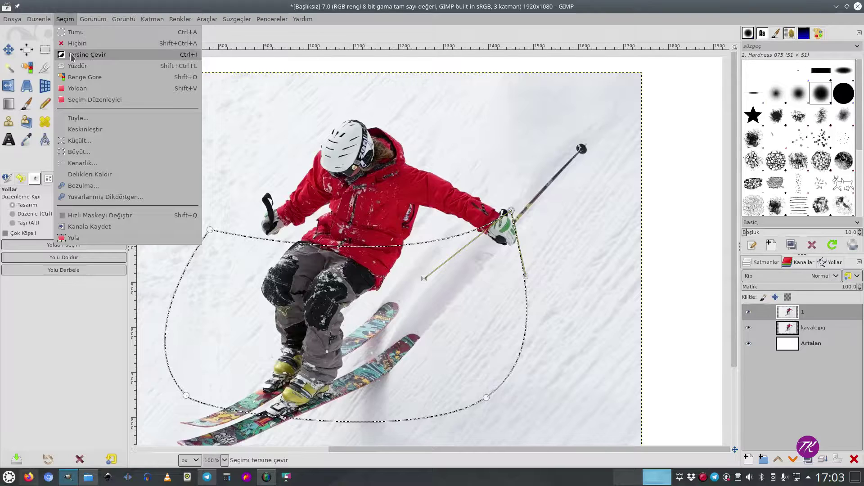
{"action": "left_click", "coordinate": [71, 54]}
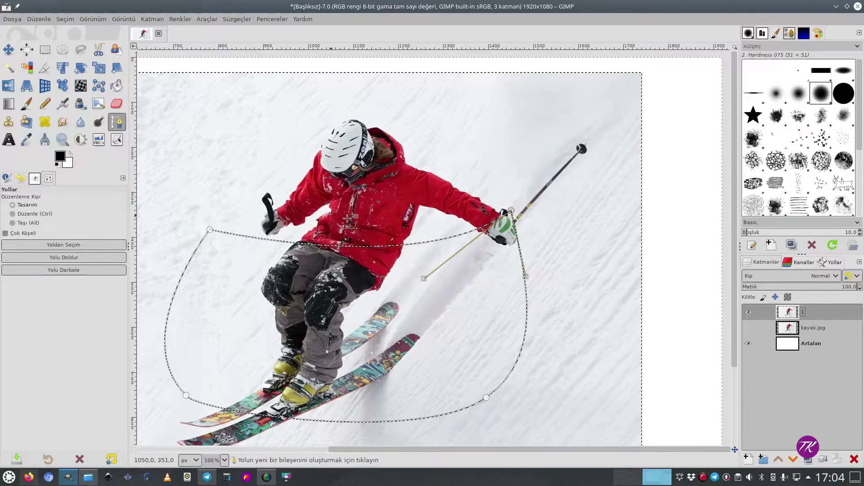
{"action": "scroll", "coordinate": [350, 220], "scroll_direction": "down", "scroll_amount": 2}
{"action": "scroll", "coordinate": [338, 264], "scroll_direction": "up", "scroll_amount": 1}
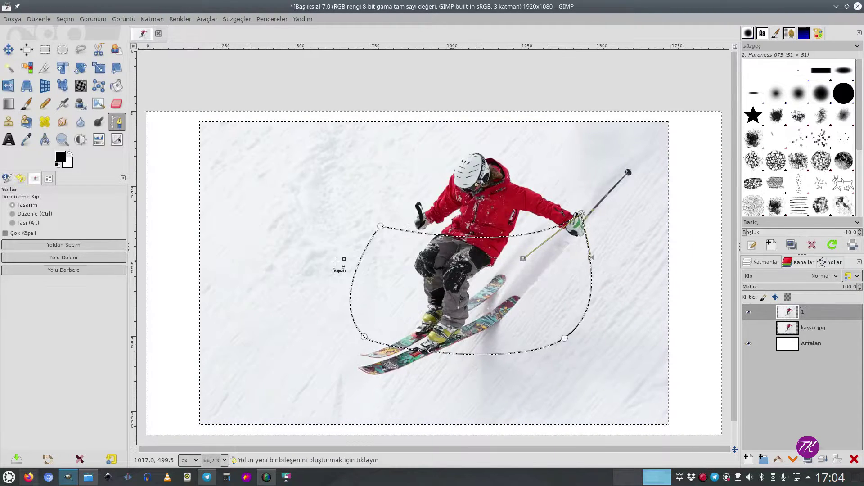
{"action": "key", "text": "ctrl+i"}
{"action": "key", "text": "Delete"}
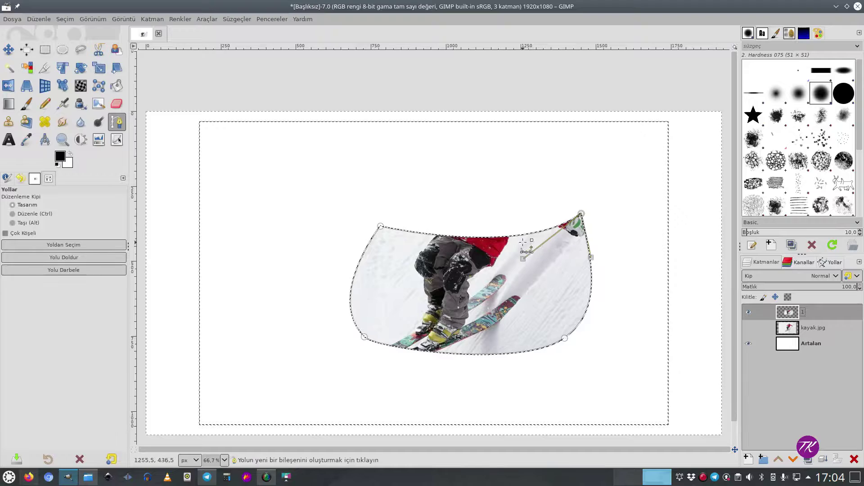
Add a transparent layer named Katman and hide the white Artalan background layer.
{"action": "left_click", "coordinate": [747, 459]}
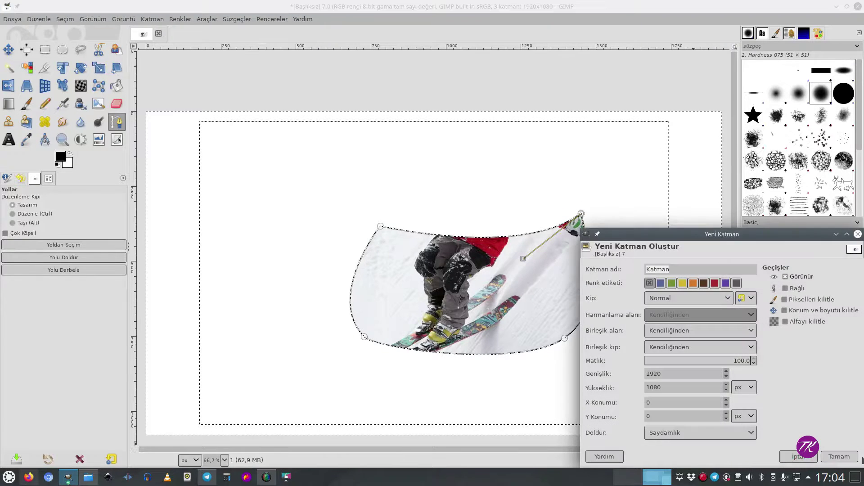
{"action": "left_click", "coordinate": [838, 456]}
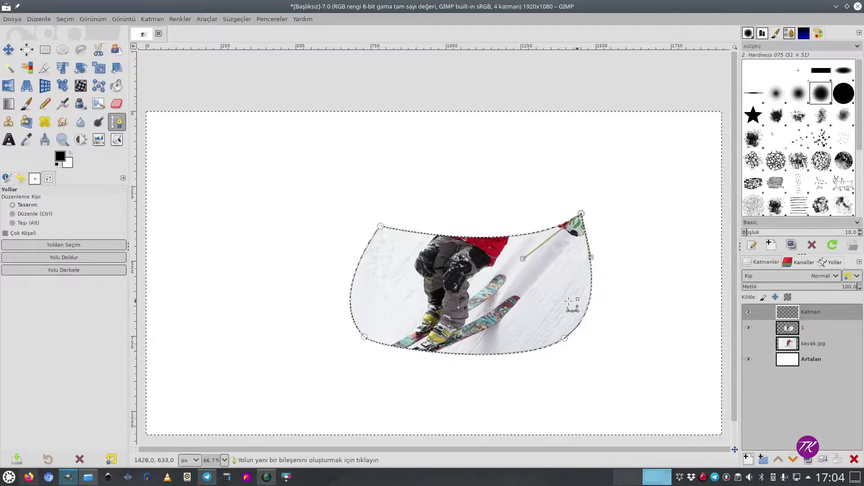
{"action": "scroll", "coordinate": [530, 273], "scroll_direction": "up", "scroll_amount": 1}
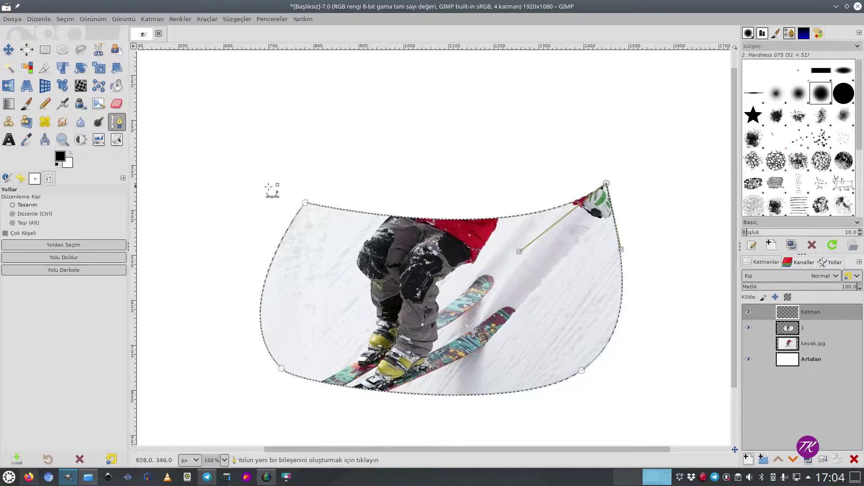
{"action": "left_click", "coordinate": [749, 359]}
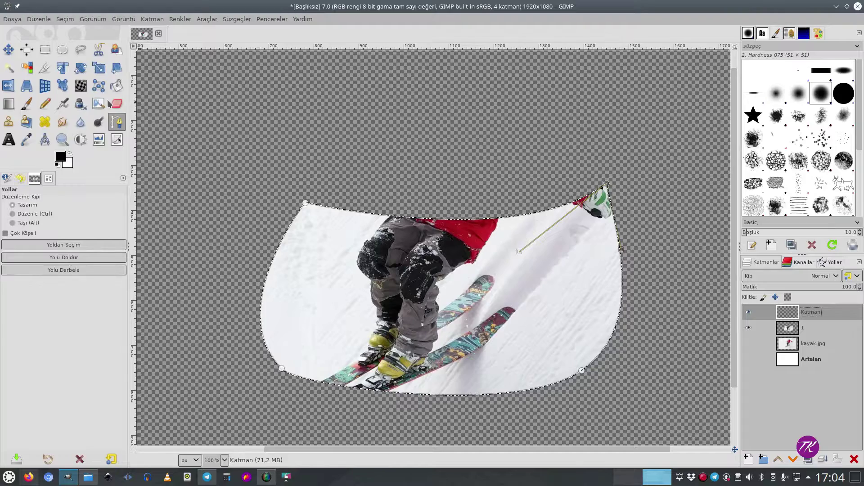
{"action": "left_click", "coordinate": [65, 18]}
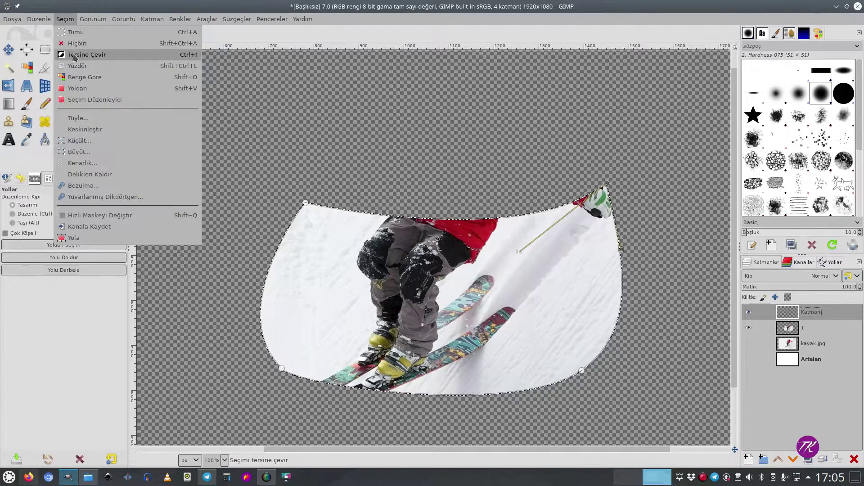
Grow the selection by 15 px and fill it with white on Katman.
{"action": "left_click", "coordinate": [75, 55]}
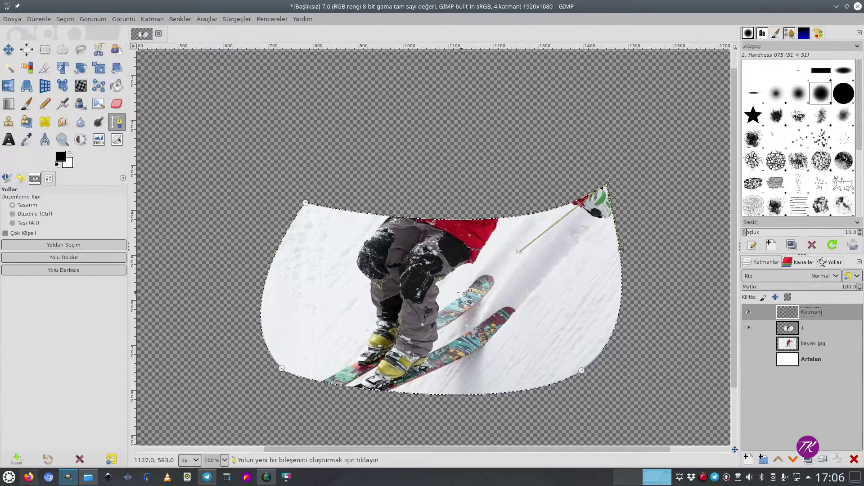
{"action": "left_click", "coordinate": [65, 20]}
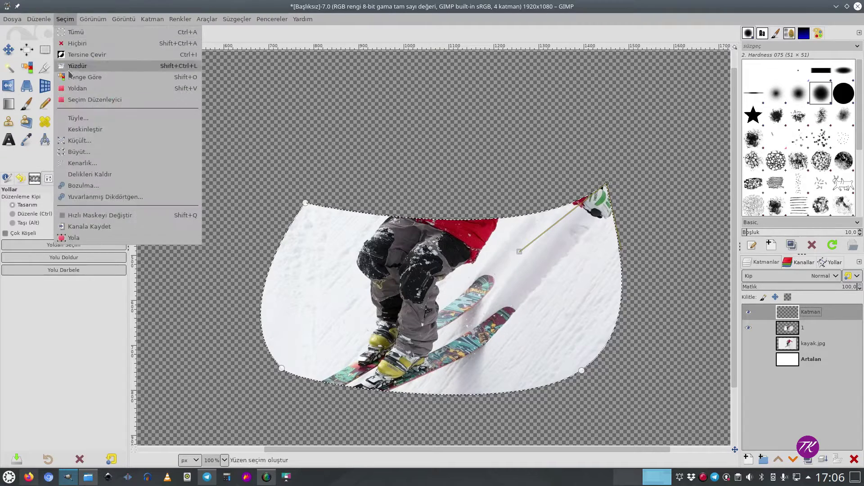
{"action": "left_click", "coordinate": [70, 153]}
{"action": "type", "text": "15"}
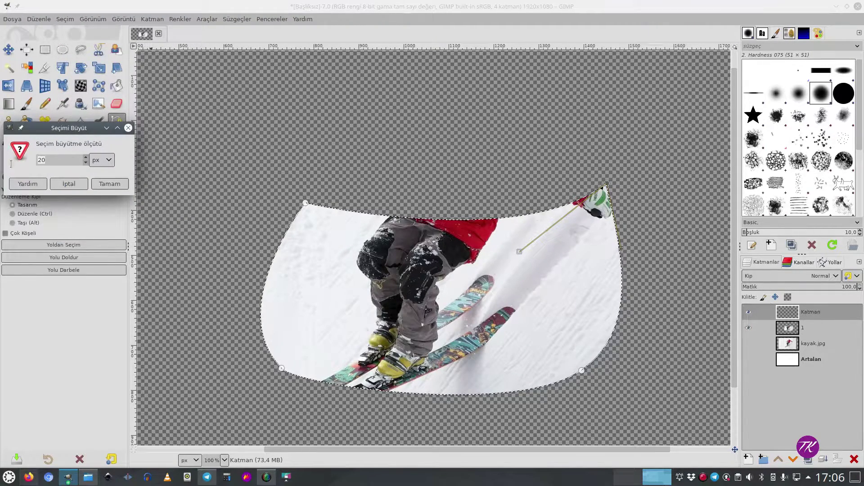
{"action": "left_click", "coordinate": [110, 184]}
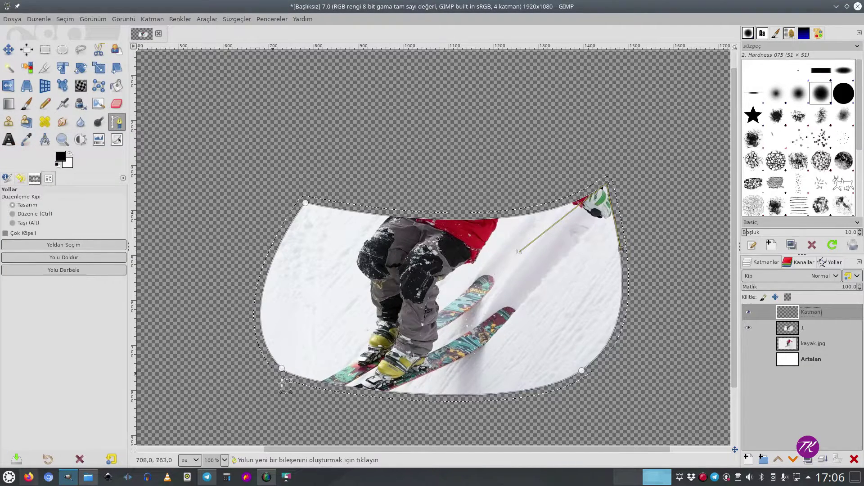
{"action": "left_click", "coordinate": [38, 19]}
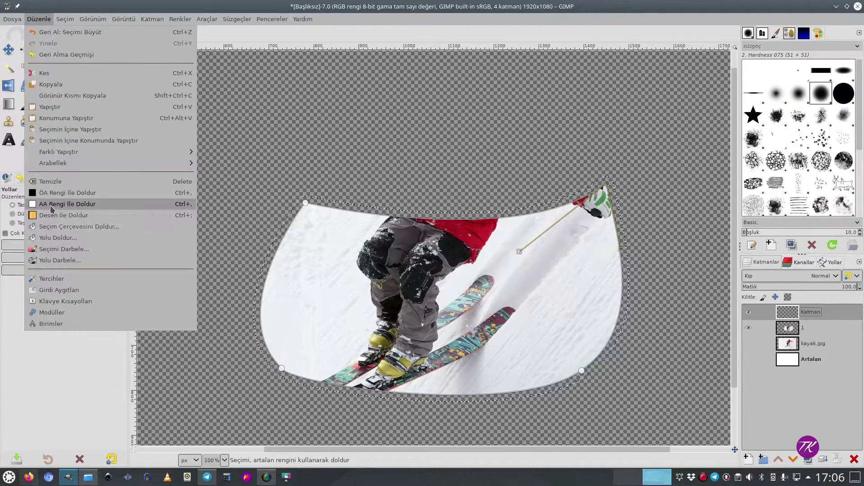
{"action": "left_click", "coordinate": [68, 204]}
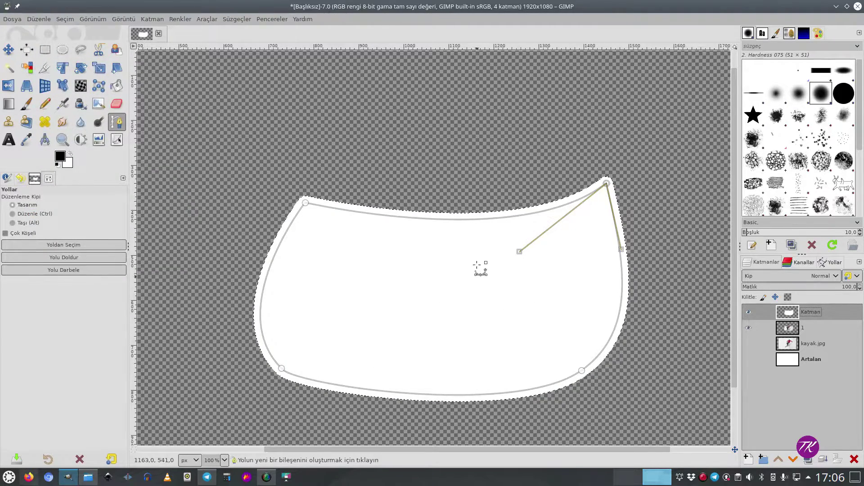
Deselect and move the white Katman frame layer below layer 1.
{"action": "key", "text": "shift+ctrl+a"}
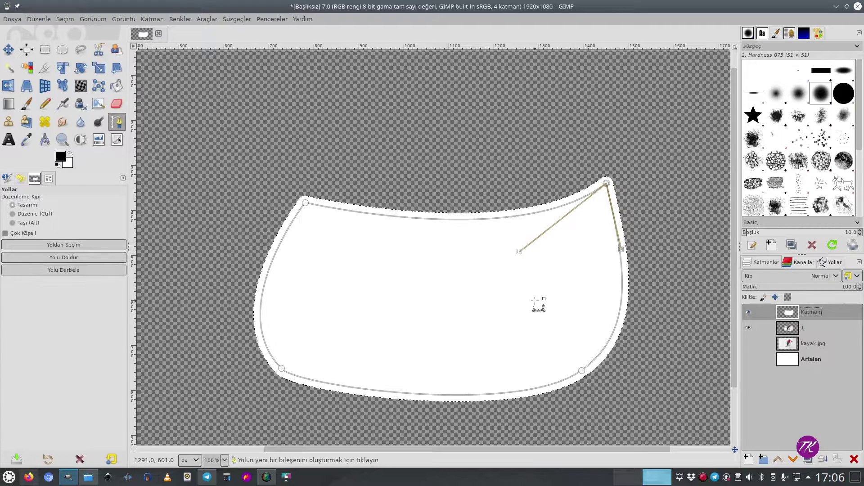
{"action": "left_click", "coordinate": [795, 459]}
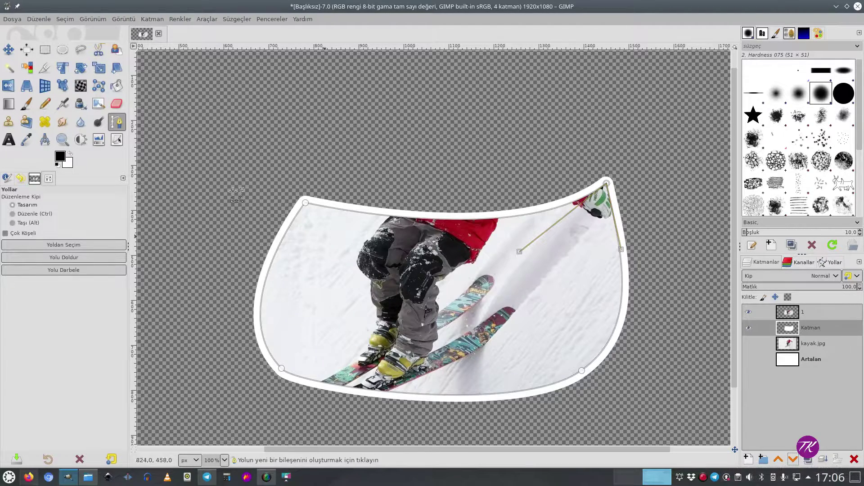
{"action": "left_click", "coordinate": [8, 49]}
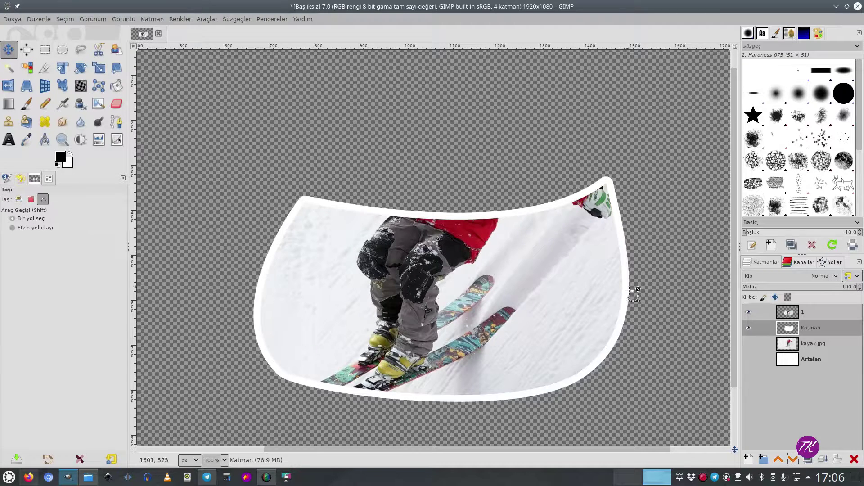
{"action": "left_click", "coordinate": [632, 298]}
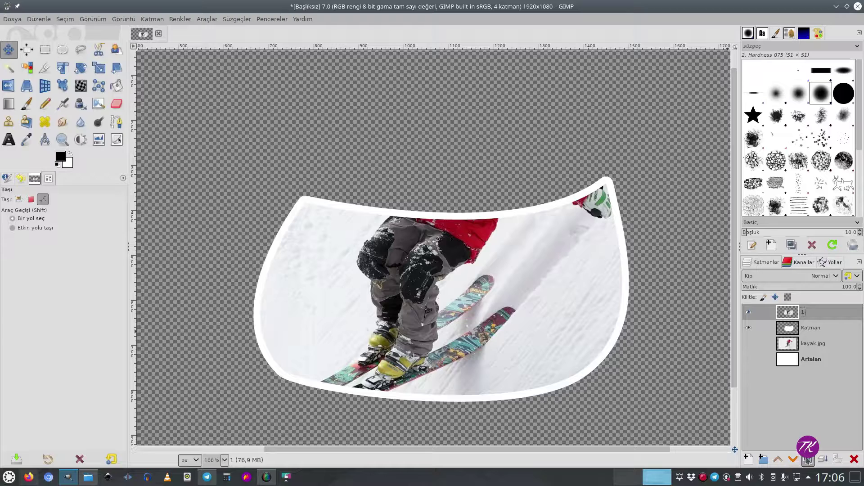
Duplicate layer 1 as layer 2 and lower it to the bottom of the stack.
{"action": "left_click", "coordinate": [808, 459]}
{"action": "double_click", "coordinate": [820, 313]}
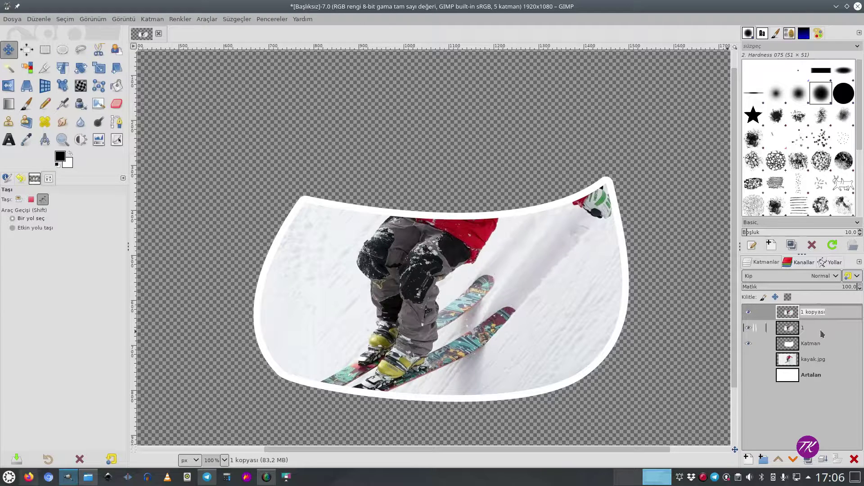
{"action": "type", "text": "2"}
{"action": "key", "text": "Return"}
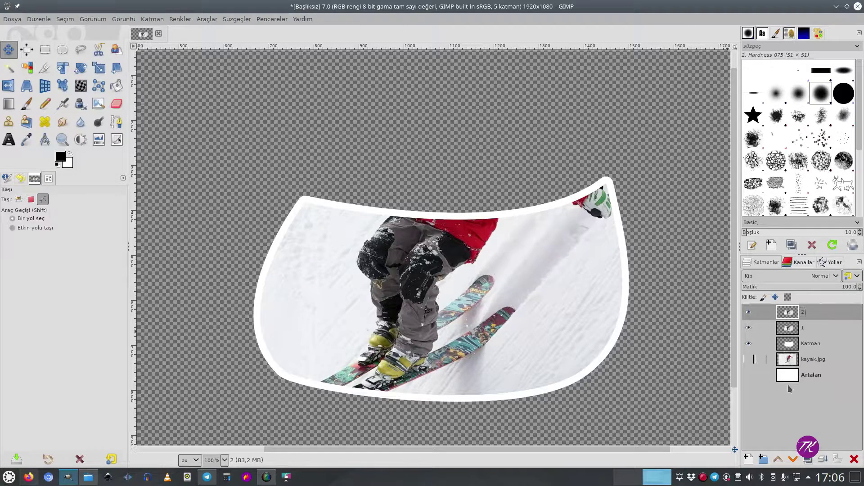
{"action": "left_click", "coordinate": [793, 459]}
{"action": "left_click", "coordinate": [792, 459]}
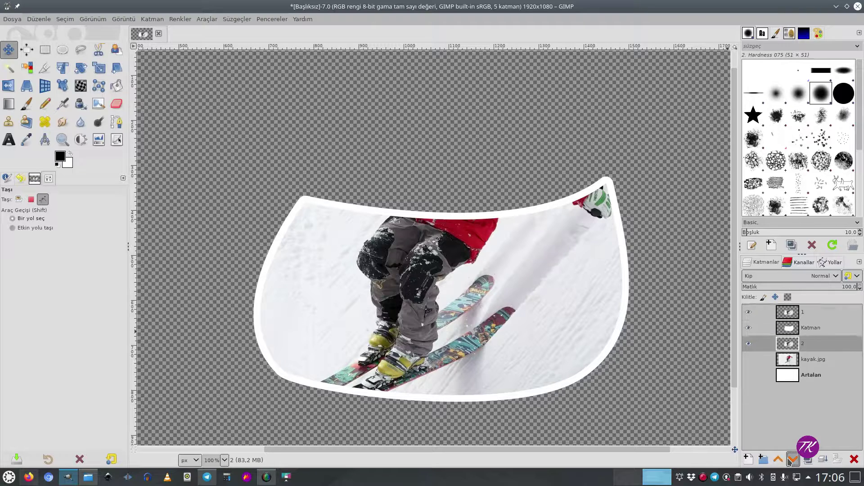
{"action": "left_click", "coordinate": [792, 460]}
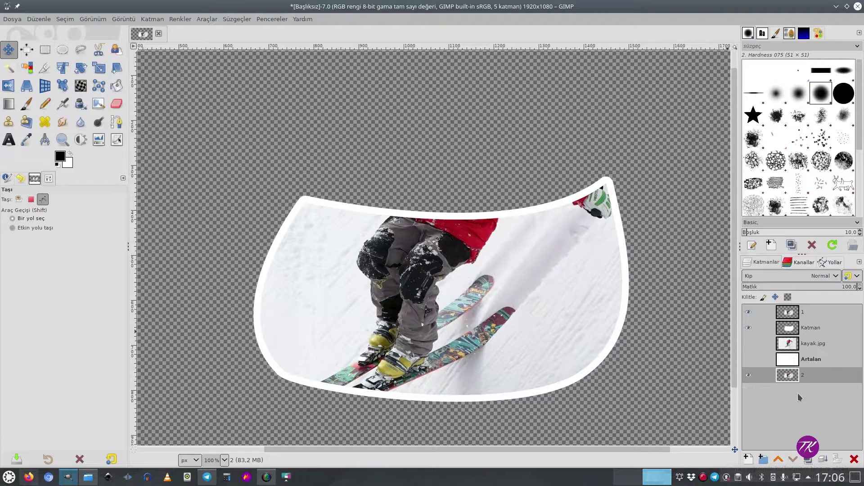
{"action": "left_click", "coordinate": [811, 311]}
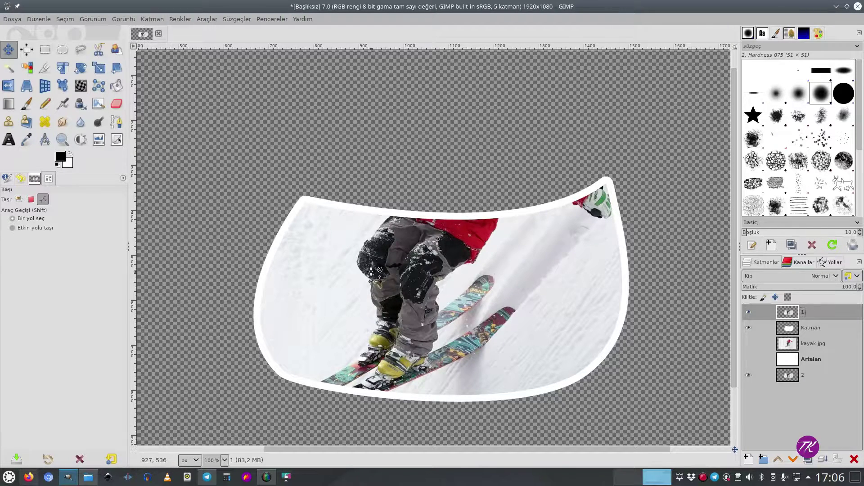
{"action": "left_click", "coordinate": [117, 104]}
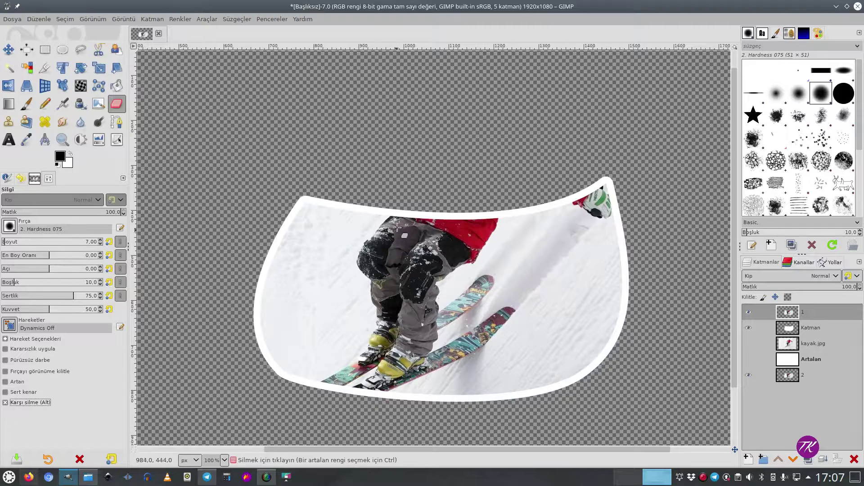
{"action": "key", "text": "m"}
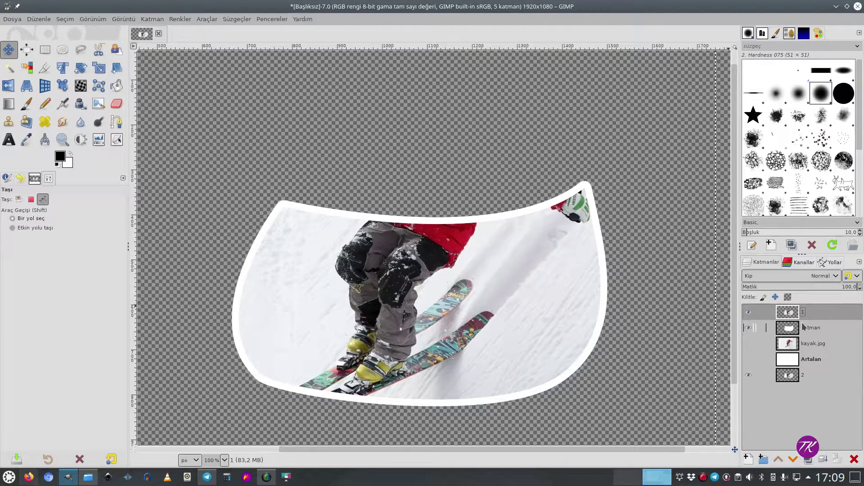
Show the original kayak.jpg layer at about 44% opacity, with layer 1 active.
{"action": "left_click", "coordinate": [810, 346]}
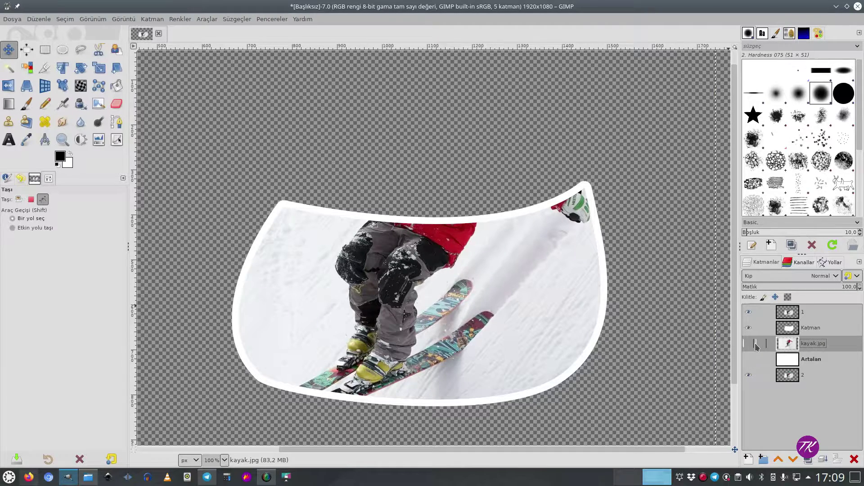
{"action": "left_click", "coordinate": [751, 344]}
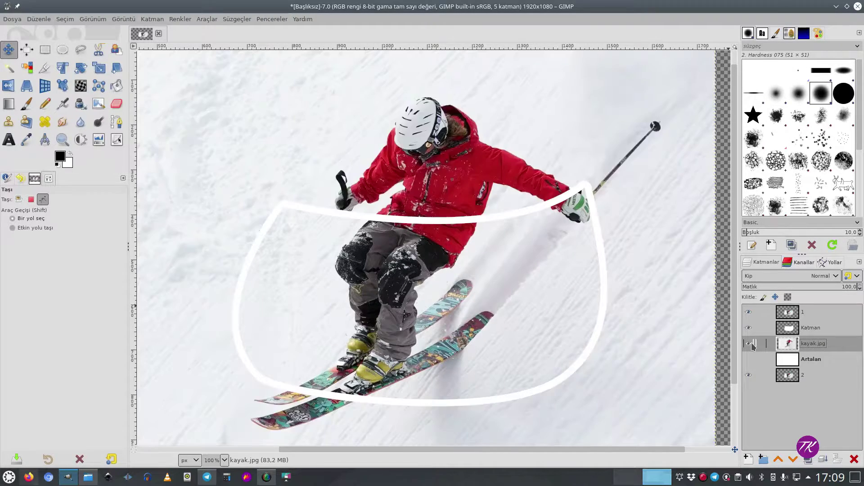
{"action": "left_click", "coordinate": [798, 286]}
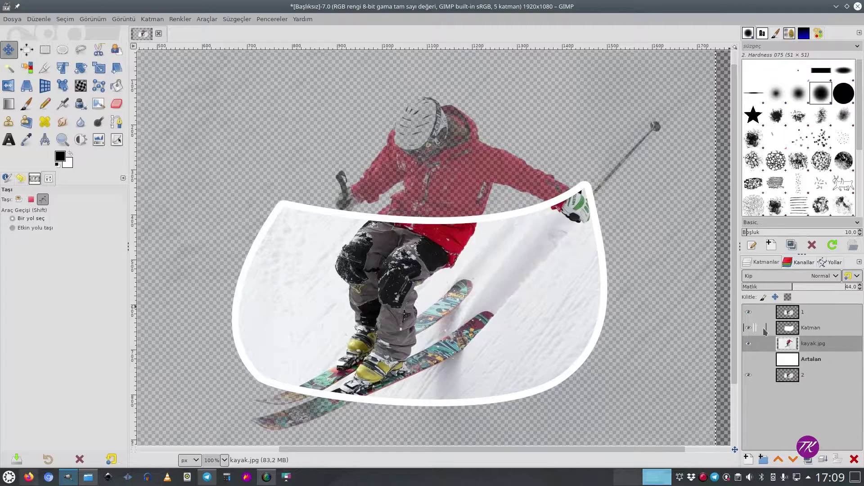
{"action": "left_click", "coordinate": [806, 313]}
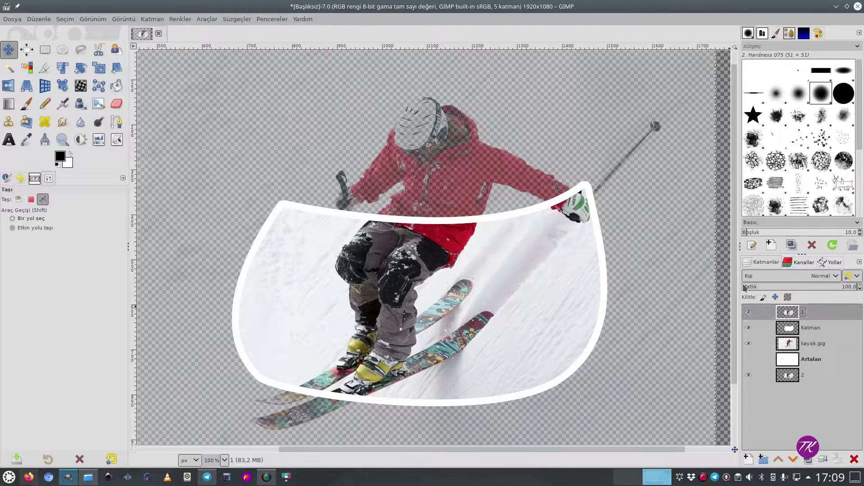
{"action": "left_click", "coordinate": [116, 103]}
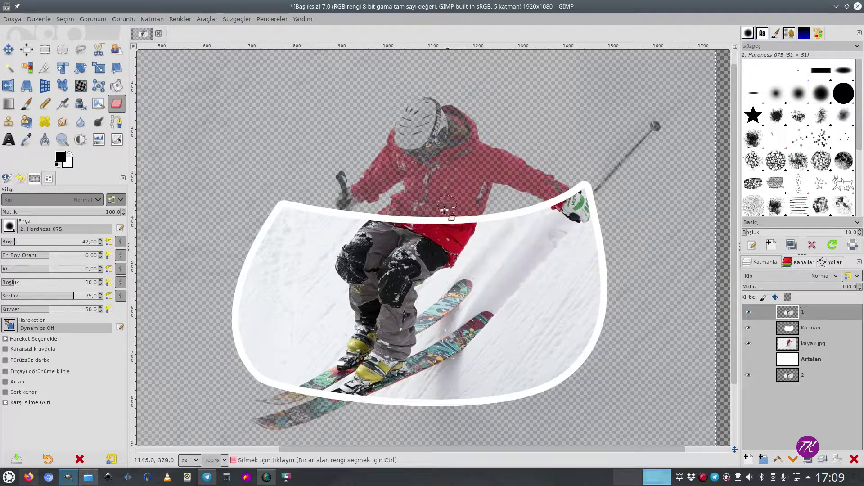
Anti-erase the red jacket shoulder back to solid above the frame's top edge.
{"action": "scroll", "coordinate": [445, 210], "scroll_direction": "up", "scroll_amount": 1}
{"action": "scroll", "coordinate": [374, 235], "scroll_direction": "up", "scroll_amount": 1}
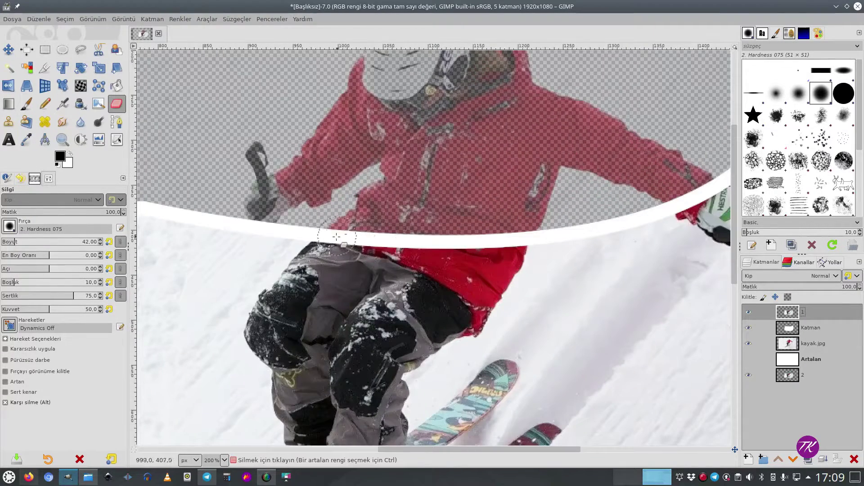
{"action": "mouse_move", "coordinate": [338, 234]}
{"action": "left_mouse_down"}
{"action": "mouse_move", "coordinate": [344, 247]}
{"action": "mouse_move", "coordinate": [464, 219]}
{"action": "mouse_move", "coordinate": [510, 229]}
{"action": "mouse_move", "coordinate": [494, 209]}
{"action": "mouse_move", "coordinate": [393, 194]}
{"action": "mouse_move", "coordinate": [471, 133]}
{"action": "left_mouse_up"}
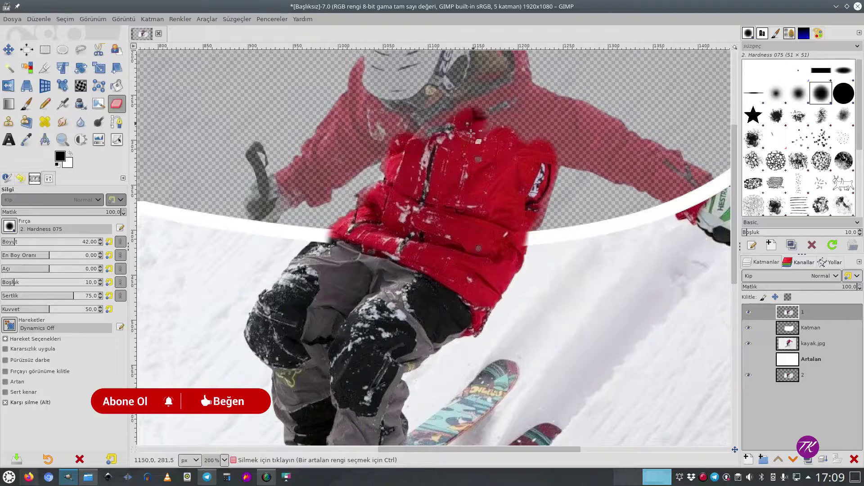
{"action": "left_click_drag", "start_coordinate": [470, 133], "coordinate": [533, 114]}
{"action": "scroll", "coordinate": [533, 113], "scroll_direction": "up", "scroll_amount": 3}
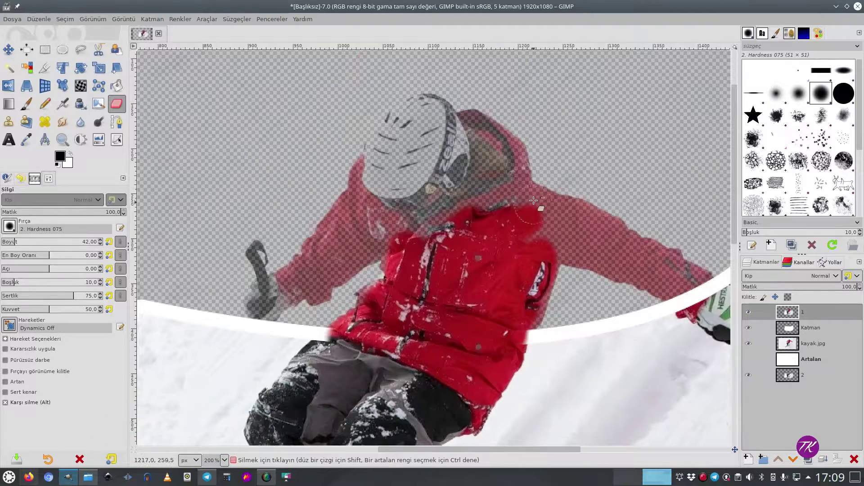
{"action": "mouse_move", "coordinate": [522, 214]}
{"action": "left_mouse_down"}
{"action": "mouse_move", "coordinate": [569, 209]}
{"action": "mouse_move", "coordinate": [577, 271]}
{"action": "left_mouse_up"}
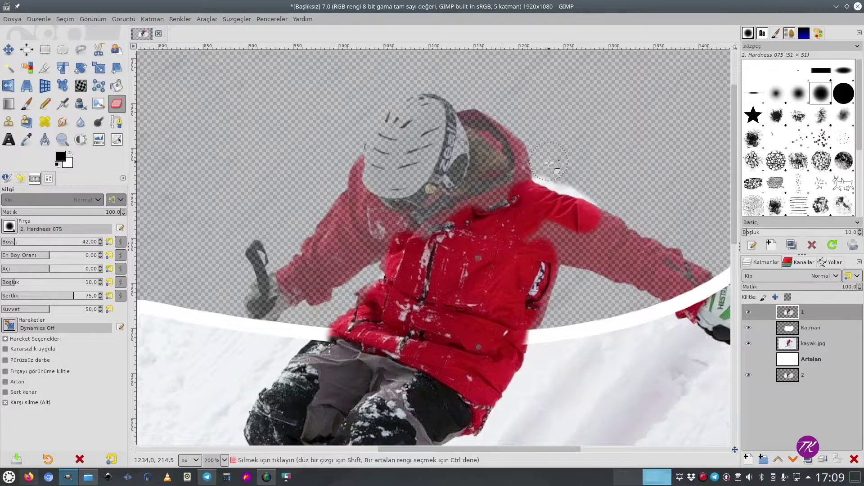
Turn off Karşı silme and erase the white snow edge along the shoulder at size 12.
{"action": "left_click", "coordinate": [6, 403]}
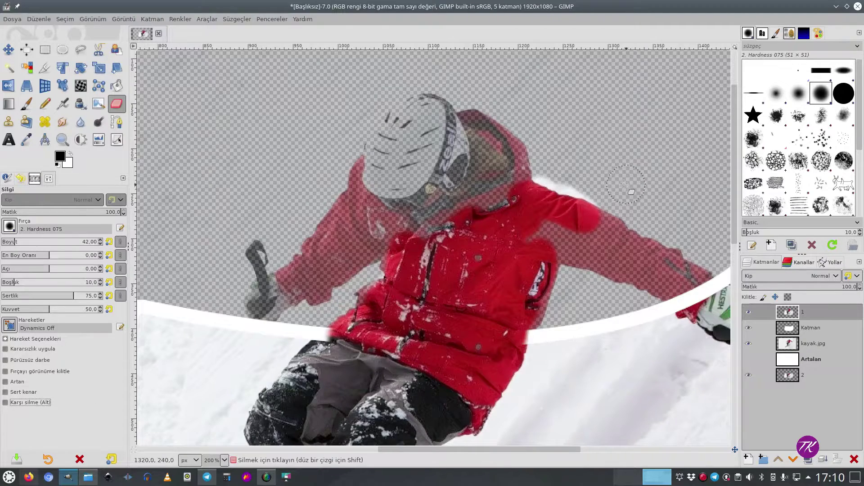
{"action": "scroll", "coordinate": [634, 196], "scroll_direction": "up", "scroll_amount": 2}
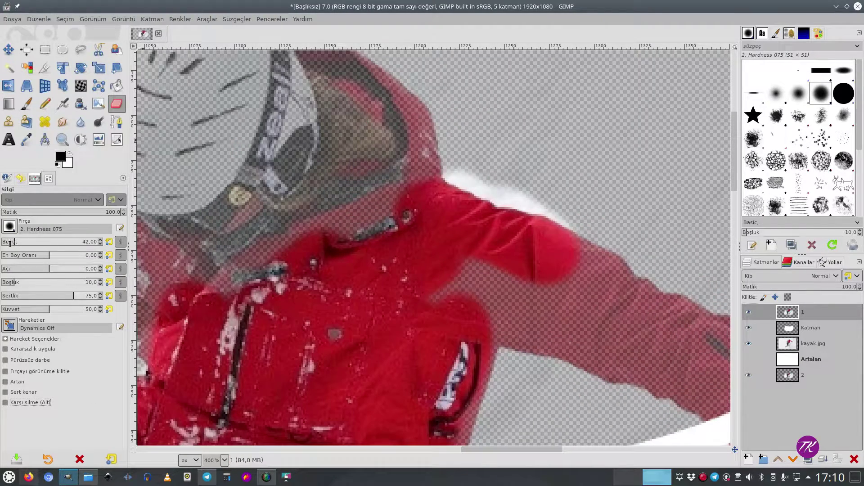
{"action": "scroll", "coordinate": [7, 242], "scroll_direction": "down", "scroll_amount": 1}
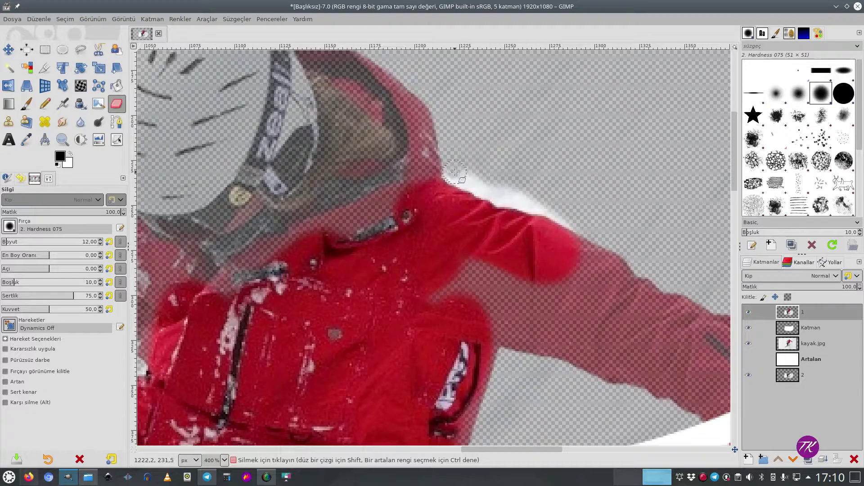
{"action": "left_click_drag", "start_coordinate": [456, 177], "coordinate": [546, 211]}
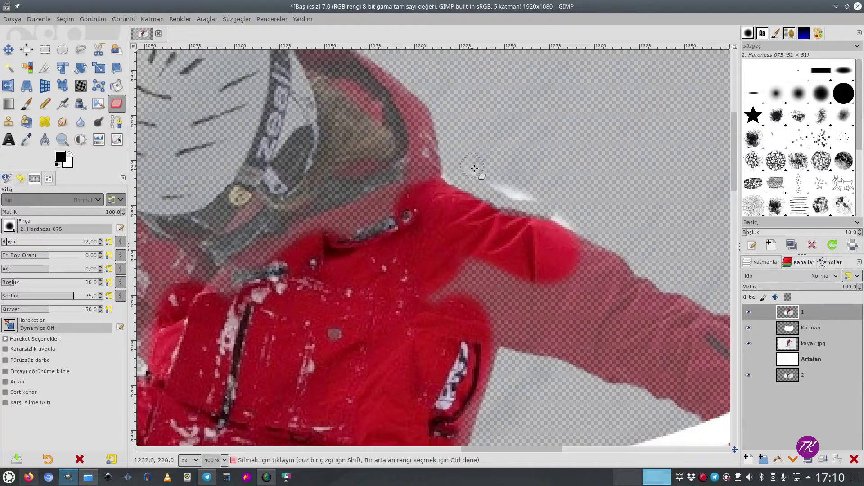
{"action": "mouse_move", "coordinate": [474, 169]}
{"action": "left_mouse_down"}
{"action": "mouse_move", "coordinate": [523, 202]}
{"action": "mouse_move", "coordinate": [585, 224]}
{"action": "left_mouse_up"}
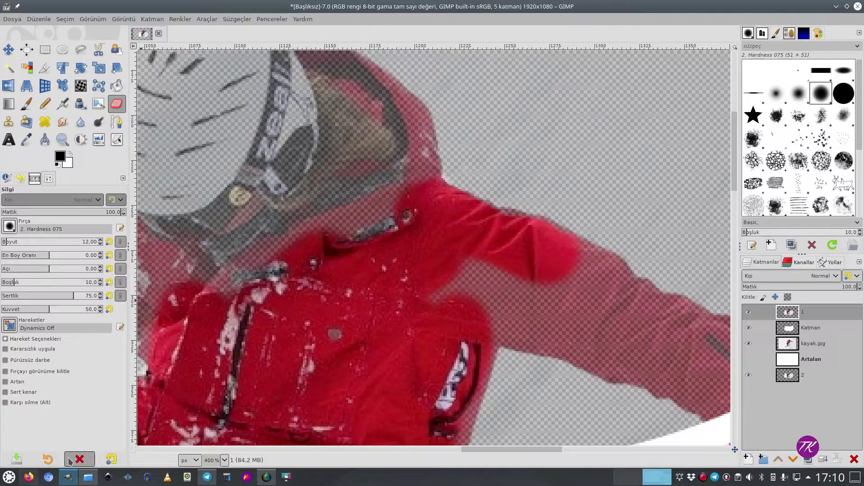
Anti-erase the jacket edge, collar, hood and helmet back to full opacity at size 60.
{"action": "left_click", "coordinate": [5, 402]}
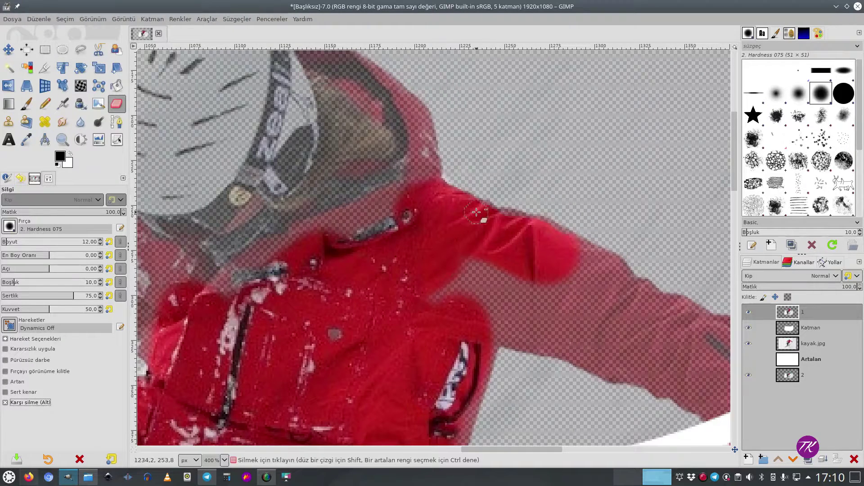
{"action": "left_click_drag", "start_coordinate": [476, 212], "coordinate": [528, 223]}
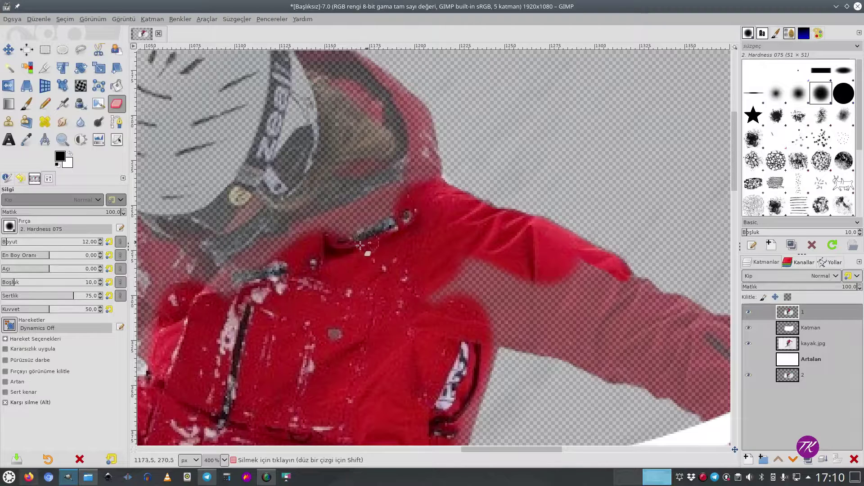
{"action": "left_click_drag", "start_coordinate": [407, 189], "coordinate": [283, 273]}
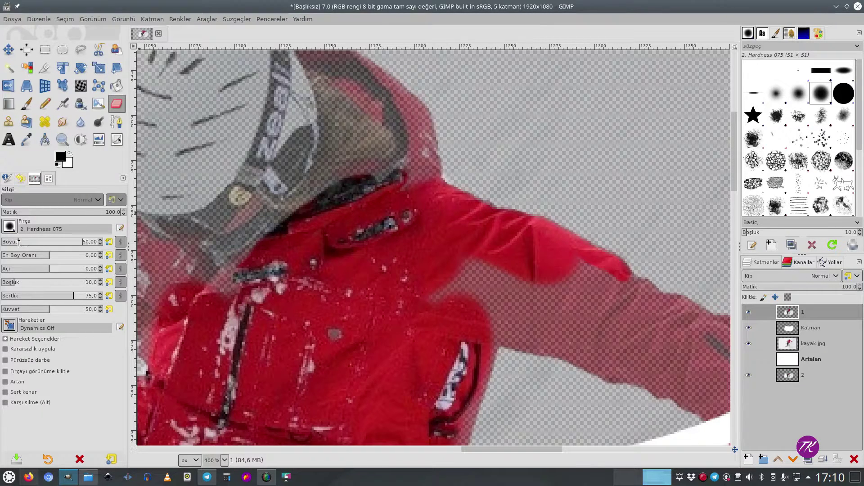
{"action": "scroll", "coordinate": [303, 190], "scroll_direction": "down", "scroll_amount": 1}
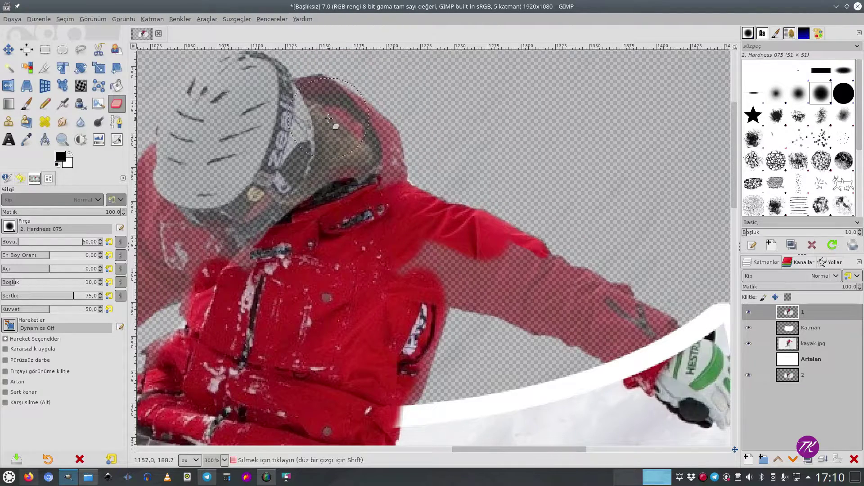
{"action": "mouse_move", "coordinate": [329, 119]}
{"action": "left_mouse_down", "text": "alt"}
{"action": "mouse_move", "coordinate": [300, 155]}
{"action": "mouse_move", "coordinate": [198, 230]}
{"action": "mouse_move", "coordinate": [207, 162]}
{"action": "mouse_move", "coordinate": [235, 143]}
{"action": "mouse_move", "coordinate": [257, 151]}
{"action": "mouse_move", "coordinate": [221, 227]}
{"action": "left_mouse_up", "text": "alt"}
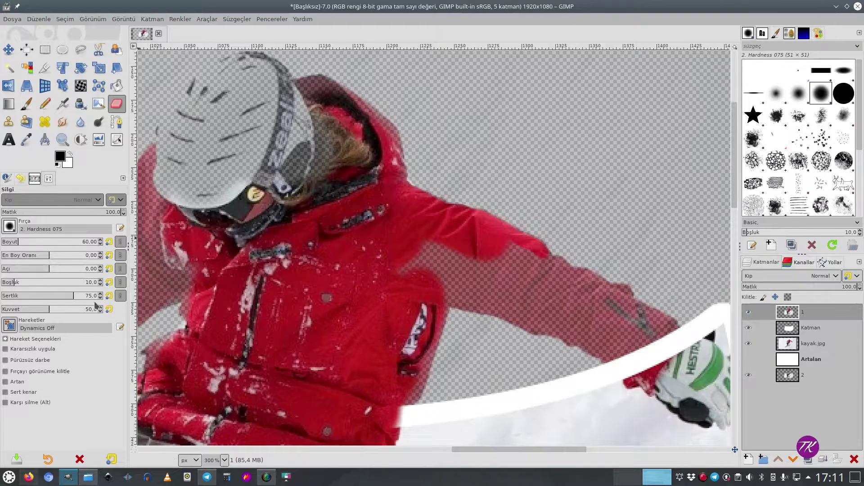
{"action": "mouse_move", "coordinate": [195, 199]}
{"action": "left_mouse_down"}
{"action": "mouse_move", "coordinate": [313, 111]}
{"action": "mouse_move", "coordinate": [316, 142]}
{"action": "mouse_move", "coordinate": [196, 154]}
{"action": "mouse_move", "coordinate": [207, 167]}
{"action": "left_mouse_up"}
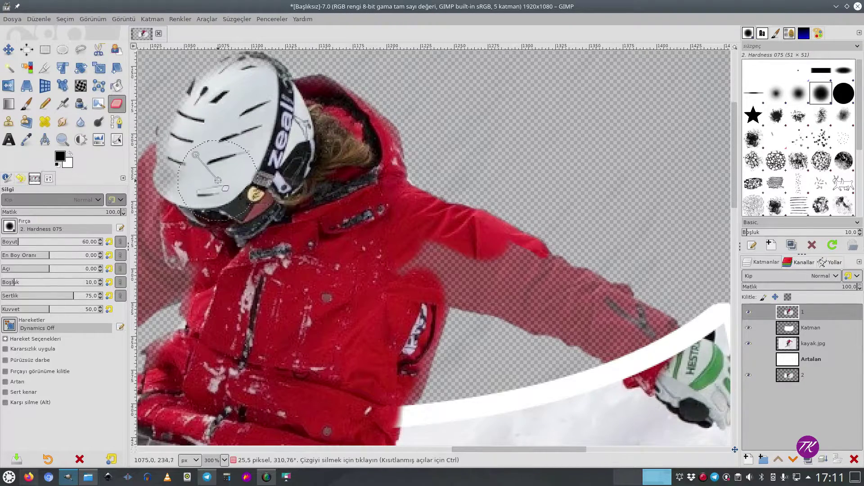
Restore the faded helmet, jacket, glove, pole top and upper sleeve to full opacity.
{"action": "scroll", "coordinate": [207, 167], "scroll_direction": "left", "scroll_amount": 5}
{"action": "mouse_move", "coordinate": [329, 185]}
{"action": "left_mouse_down"}
{"action": "mouse_move", "coordinate": [258, 319]}
{"action": "mouse_move", "coordinate": [222, 299]}
{"action": "mouse_move", "coordinate": [410, 84]}
{"action": "left_mouse_up"}
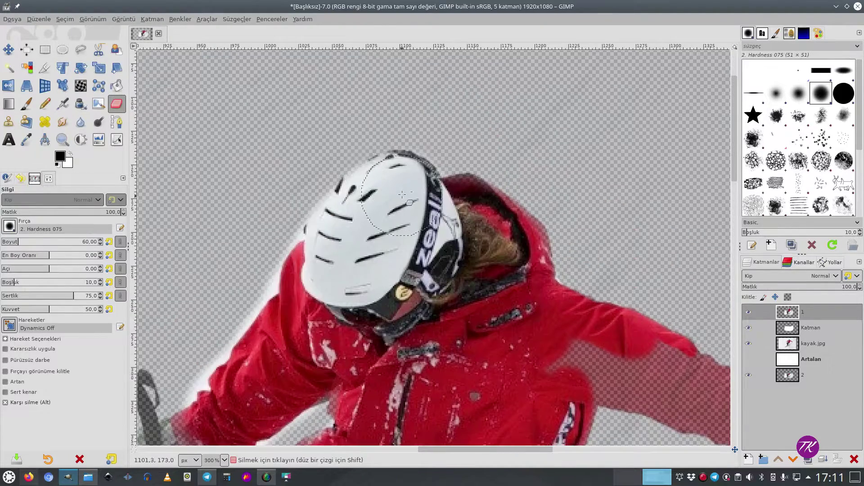
{"action": "scroll", "coordinate": [270, 288], "scroll_direction": "down", "scroll_amount": 3}
{"action": "scroll", "coordinate": [270, 288], "scroll_direction": "left", "scroll_amount": 3}
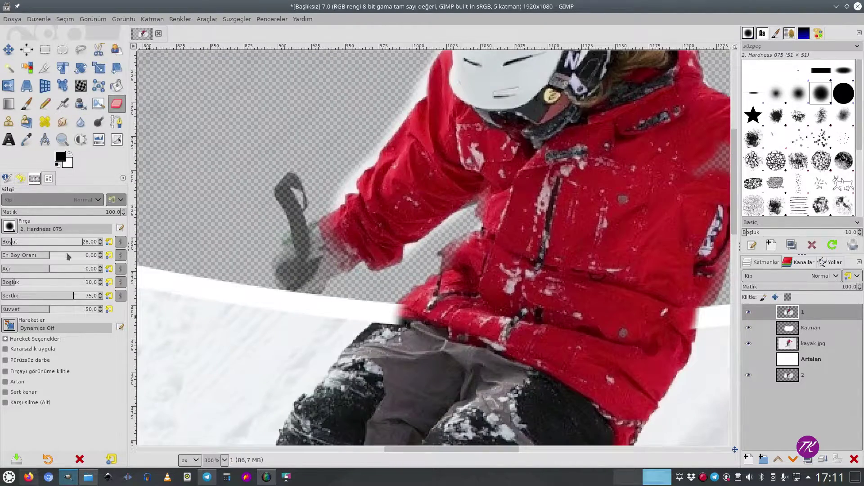
{"action": "mouse_move", "coordinate": [378, 243]}
{"action": "left_mouse_down"}
{"action": "mouse_move", "coordinate": [295, 252]}
{"action": "mouse_move", "coordinate": [284, 276]}
{"action": "mouse_move", "coordinate": [299, 270]}
{"action": "mouse_move", "coordinate": [320, 279]}
{"action": "mouse_move", "coordinate": [296, 270]}
{"action": "mouse_move", "coordinate": [306, 275]}
{"action": "mouse_move", "coordinate": [282, 284]}
{"action": "mouse_move", "coordinate": [290, 309]}
{"action": "left_mouse_up"}
{"action": "left_click_drag", "start_coordinate": [282, 178], "coordinate": [286, 194]}
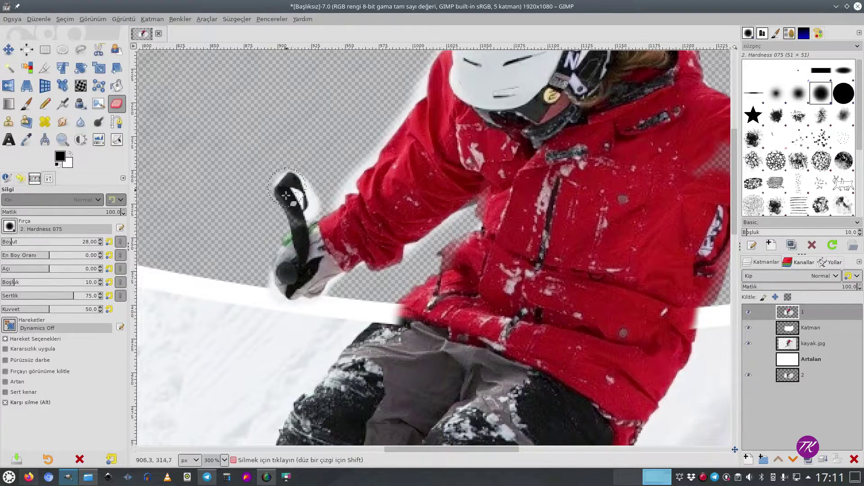
{"action": "scroll", "coordinate": [523, 223], "scroll_direction": "down", "scroll_amount": 2}
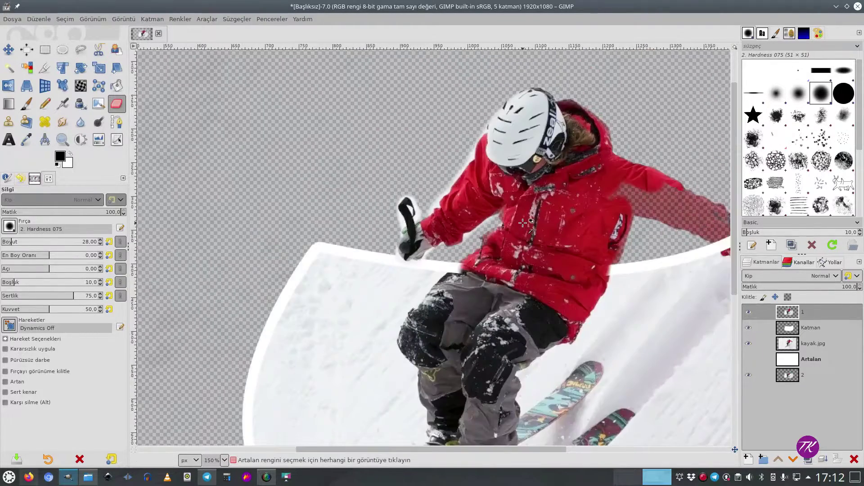
{"action": "scroll", "coordinate": [522, 222], "scroll_direction": "up", "scroll_amount": 2}
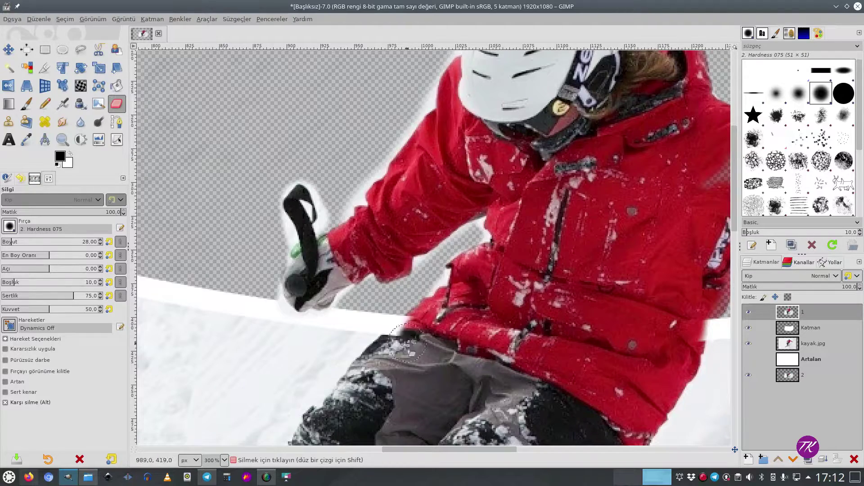
{"action": "scroll", "coordinate": [527, 184], "scroll_direction": "up", "scroll_amount": 2}
{"action": "scroll", "coordinate": [526, 185], "scroll_direction": "right", "scroll_amount": 5}
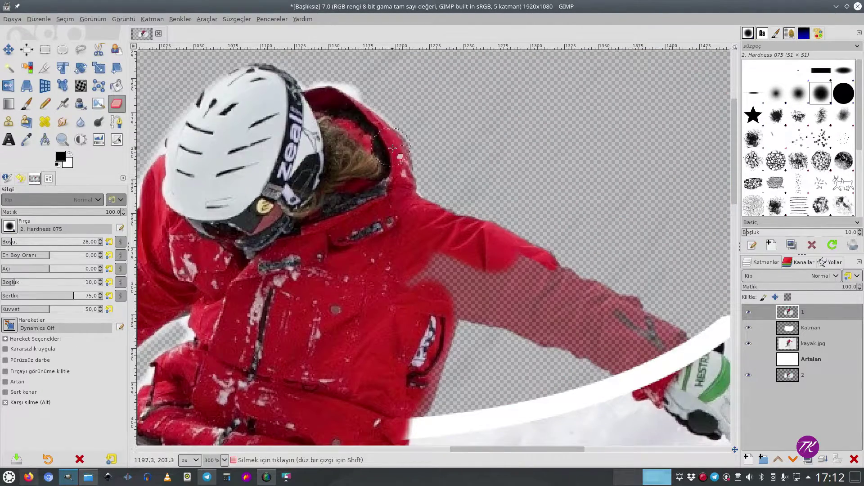
{"action": "scroll", "coordinate": [413, 304], "scroll_direction": "down", "scroll_amount": 3}
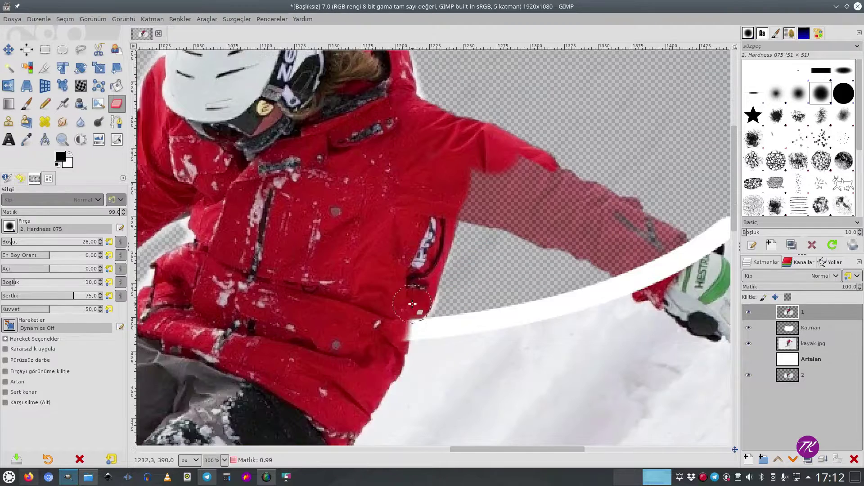
{"action": "mouse_move", "coordinate": [468, 198]}
{"action": "left_mouse_down"}
{"action": "mouse_move", "coordinate": [575, 190]}
{"action": "mouse_move", "coordinate": [527, 215]}
{"action": "mouse_move", "coordinate": [644, 277]}
{"action": "left_mouse_up"}
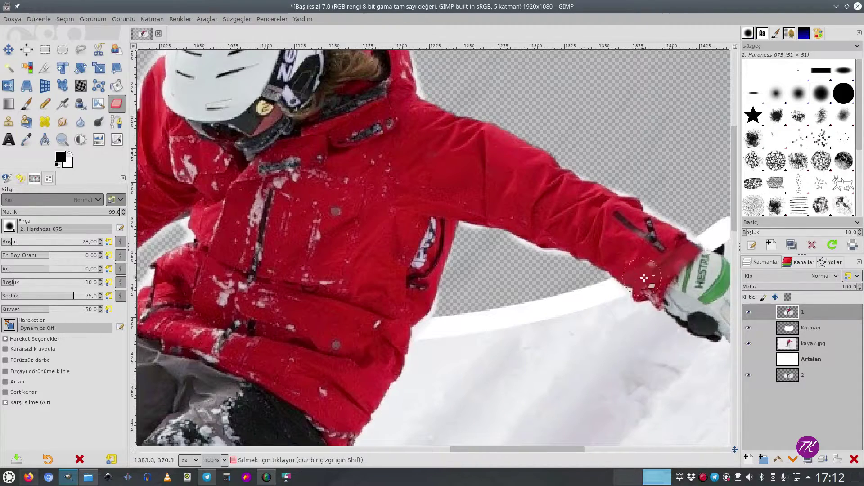
Erase the white frame band where it covers the skis.
{"action": "scroll", "coordinate": [644, 278], "scroll_direction": "right", "scroll_amount": 10}
{"action": "scroll", "coordinate": [450, 270], "scroll_direction": "left", "scroll_amount": 4}
{"action": "scroll", "coordinate": [343, 254], "scroll_direction": "down", "scroll_amount": 3}
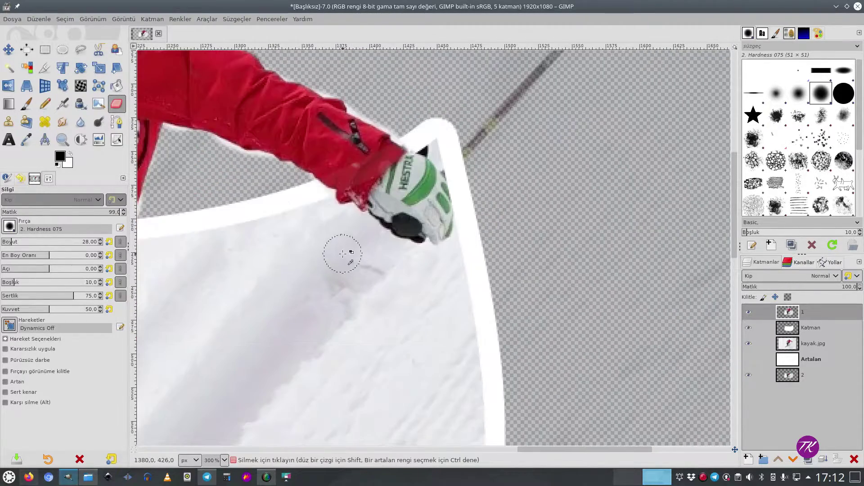
{"action": "scroll", "coordinate": [343, 254], "scroll_direction": "down", "scroll_amount": 3}
{"action": "scroll", "coordinate": [343, 251], "scroll_direction": "up", "scroll_amount": 2}
{"action": "scroll", "coordinate": [431, 215], "scroll_direction": "up", "scroll_amount": 2}
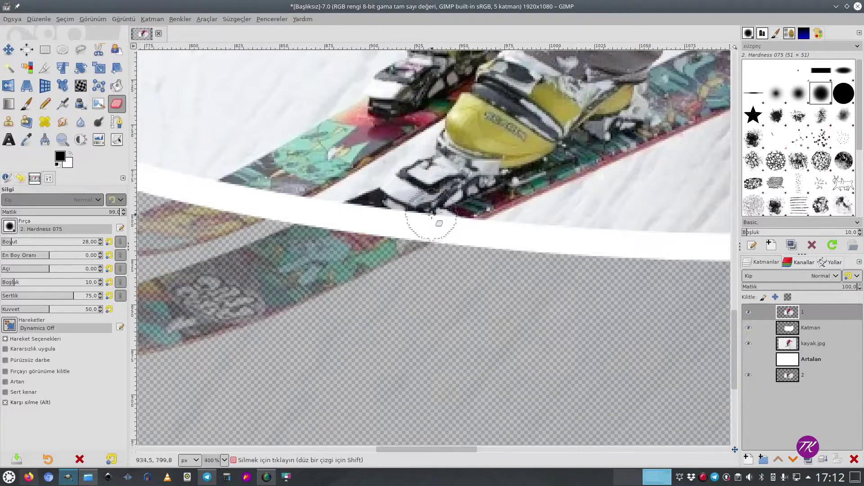
{"action": "left_click_drag", "start_coordinate": [432, 215], "coordinate": [353, 231]}
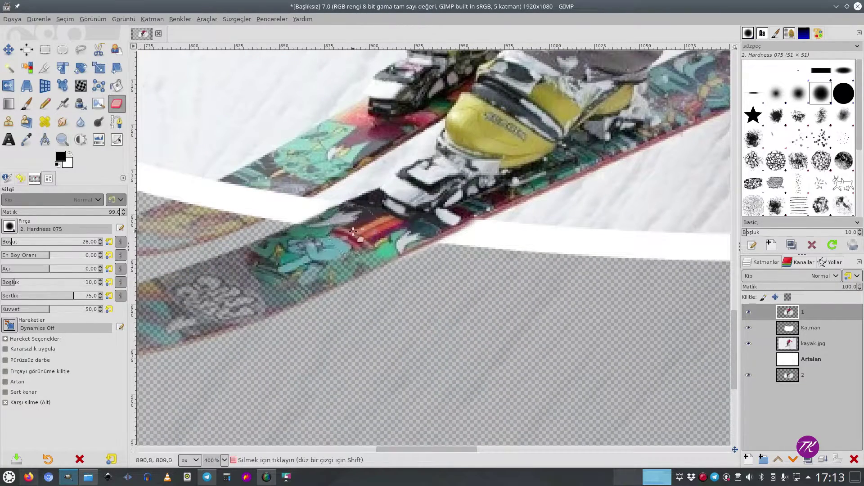
{"action": "mouse_move", "coordinate": [222, 183]}
{"action": "left_mouse_down"}
{"action": "mouse_move", "coordinate": [350, 211]}
{"action": "mouse_move", "coordinate": [208, 220]}
{"action": "left_mouse_up"}
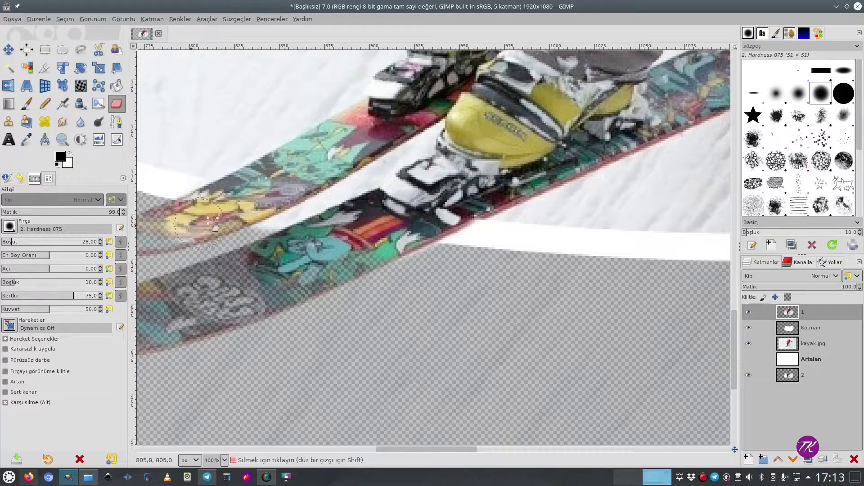
{"action": "scroll", "coordinate": [208, 220], "scroll_direction": "left", "scroll_amount": 5}
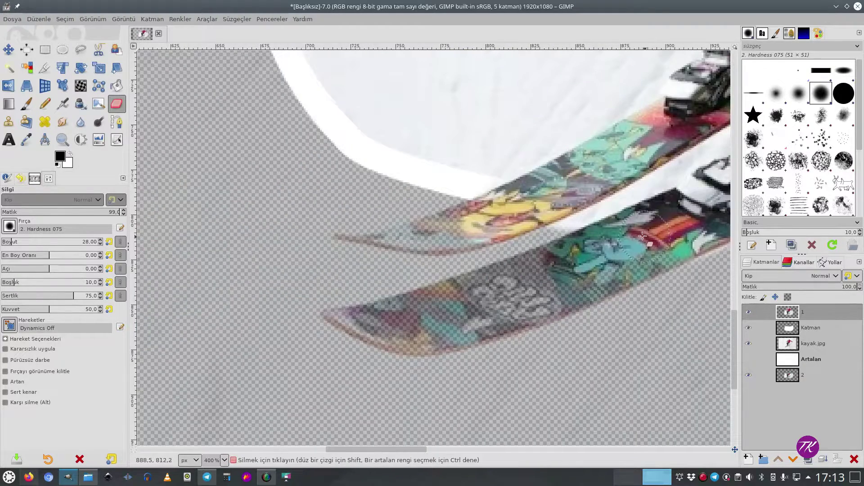
Restore the faded skis, logo graphics and both ski tips past the frame edge with a size-28 eraser.
{"action": "left_click_drag", "start_coordinate": [467, 444], "coordinate": [319, 371]}
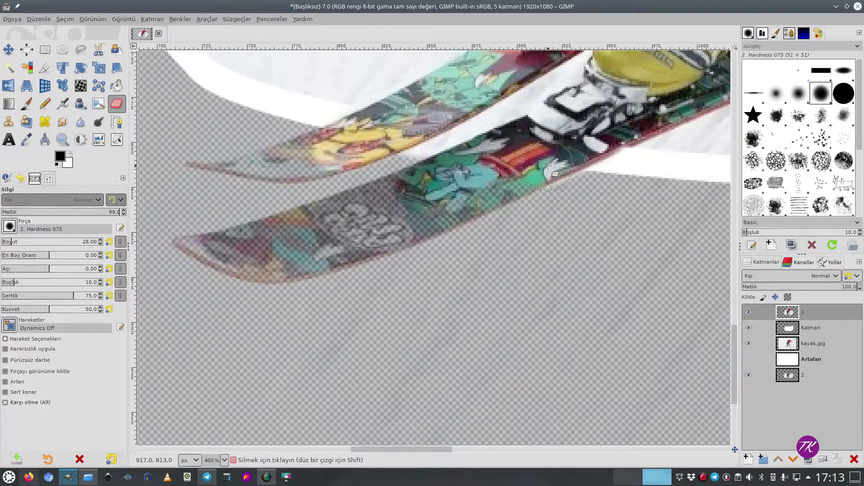
{"action": "left_click_drag", "start_coordinate": [548, 165], "coordinate": [434, 208]}
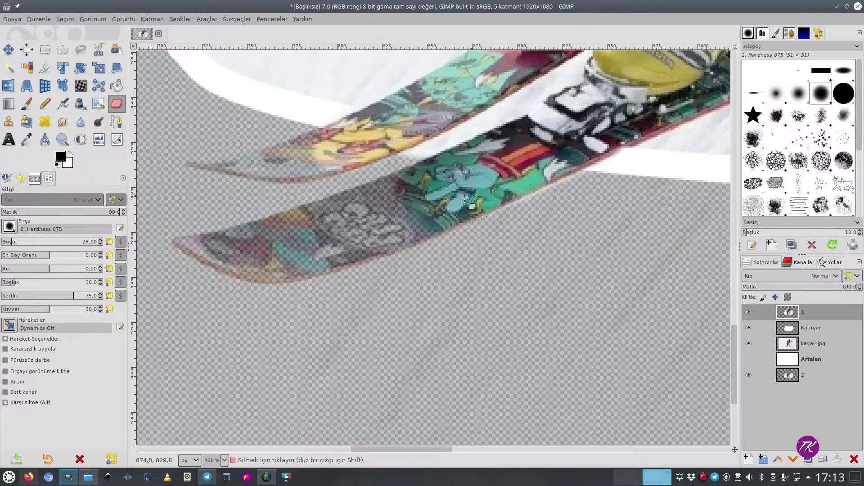
{"action": "mouse_move", "coordinate": [373, 234]}
{"action": "left_mouse_down"}
{"action": "mouse_move", "coordinate": [320, 224]}
{"action": "mouse_move", "coordinate": [200, 246]}
{"action": "mouse_move", "coordinate": [297, 263]}
{"action": "mouse_move", "coordinate": [324, 252]}
{"action": "mouse_move", "coordinate": [261, 268]}
{"action": "left_mouse_up"}
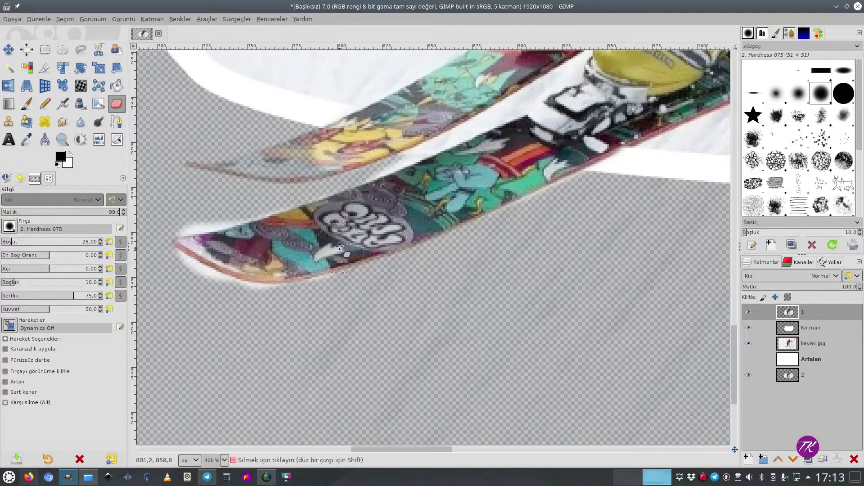
{"action": "left_click_drag", "start_coordinate": [251, 161], "coordinate": [290, 167]}
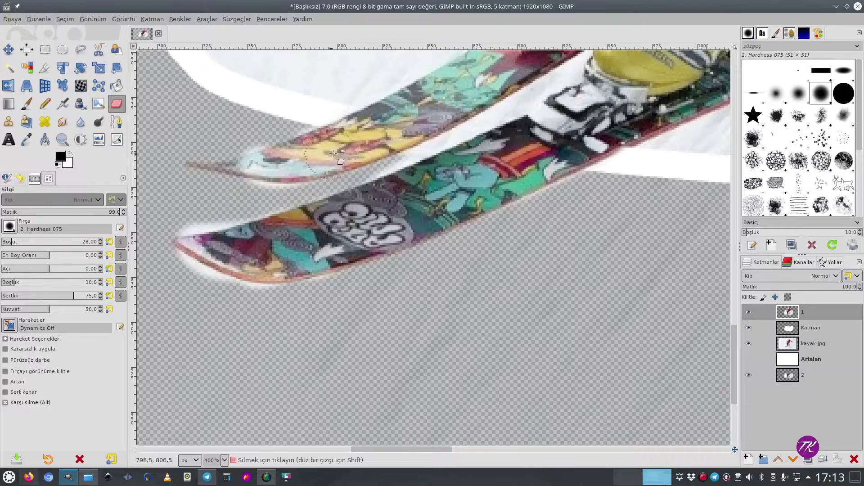
{"action": "mouse_move", "coordinate": [323, 155]}
{"action": "left_mouse_down"}
{"action": "mouse_move", "coordinate": [298, 163]}
{"action": "mouse_move", "coordinate": [374, 143]}
{"action": "left_mouse_up"}
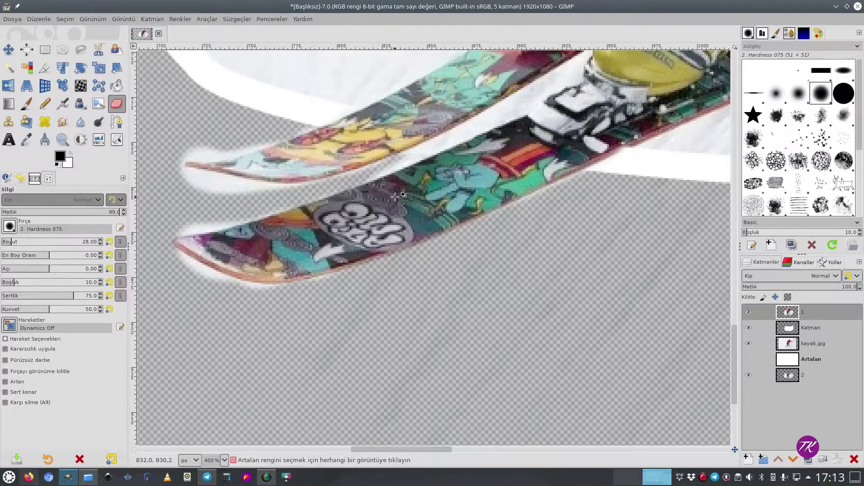
{"action": "scroll", "coordinate": [387, 201], "scroll_direction": "down", "scroll_amount": 2}
{"action": "scroll", "coordinate": [391, 205], "scroll_direction": "down", "scroll_amount": 1}
{"action": "scroll", "coordinate": [396, 207], "scroll_direction": "down", "scroll_amount": 1}
{"action": "scroll", "coordinate": [396, 207], "scroll_direction": "up", "scroll_amount": 1}
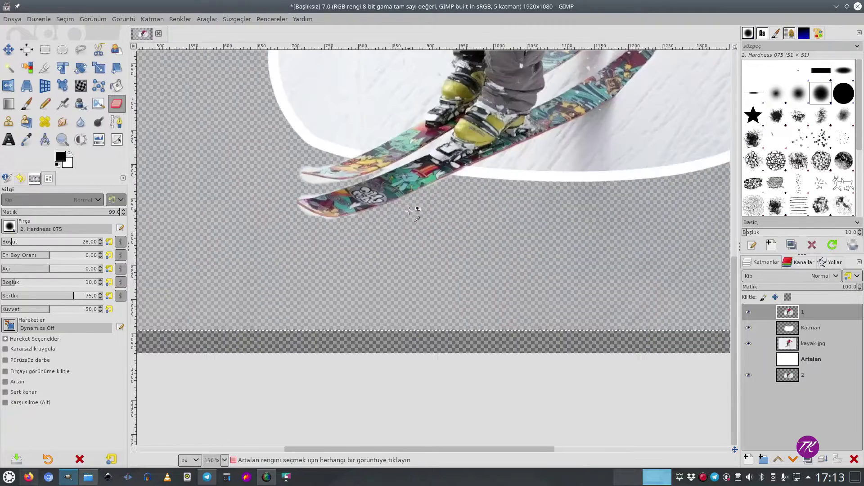
Hide the kayak.jpg layer, then show and select the Artalan background layer.
{"action": "scroll", "coordinate": [469, 191], "scroll_direction": "down", "scroll_amount": 2}
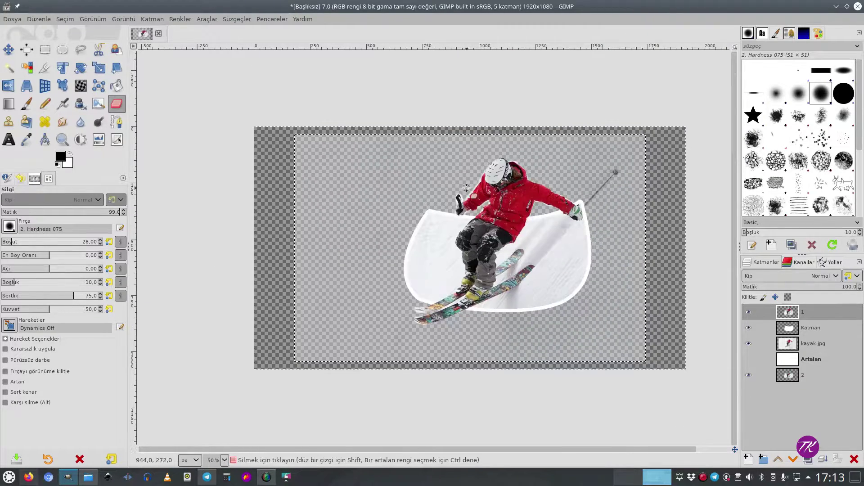
{"action": "left_click", "coordinate": [749, 343]}
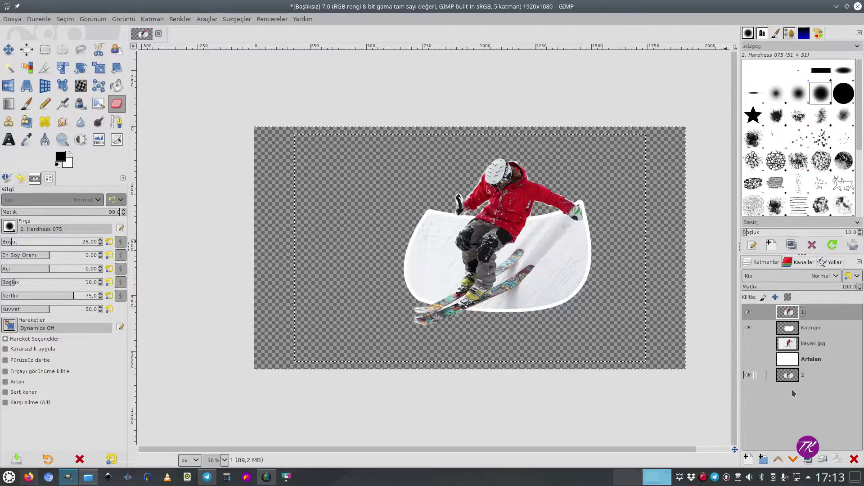
{"action": "left_click", "coordinate": [808, 360]}
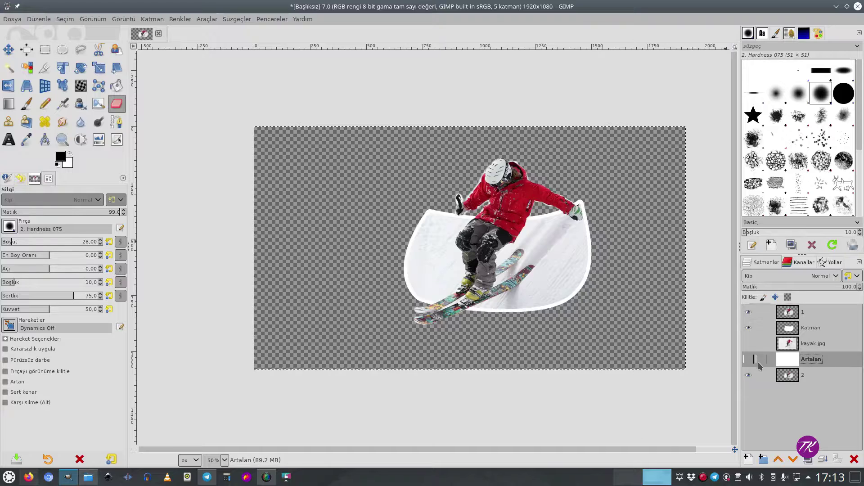
{"action": "left_click", "coordinate": [748, 359]}
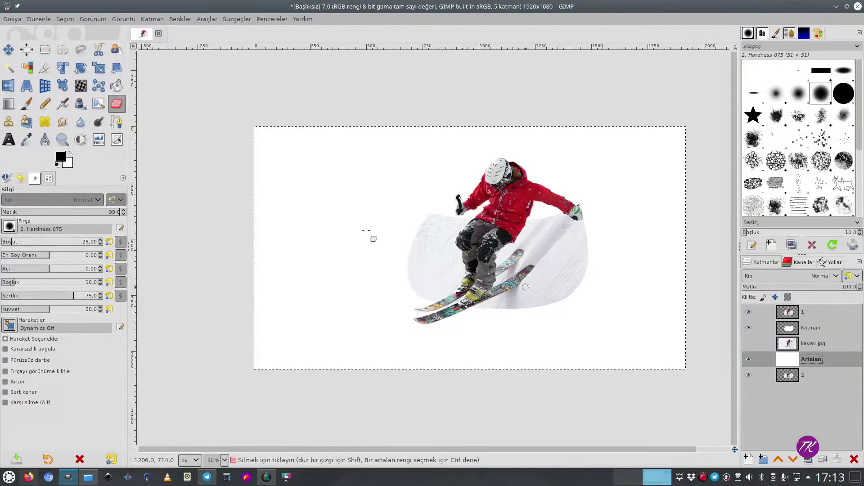
Fill the Artalan layer with green 5de335, then make layer 1 active.
{"action": "left_click", "coordinate": [60, 156]}
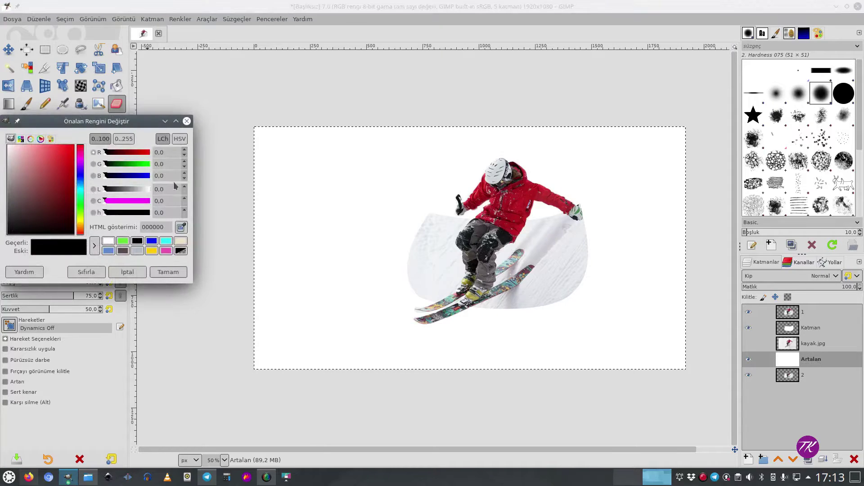
{"action": "left_click", "coordinate": [122, 241]}
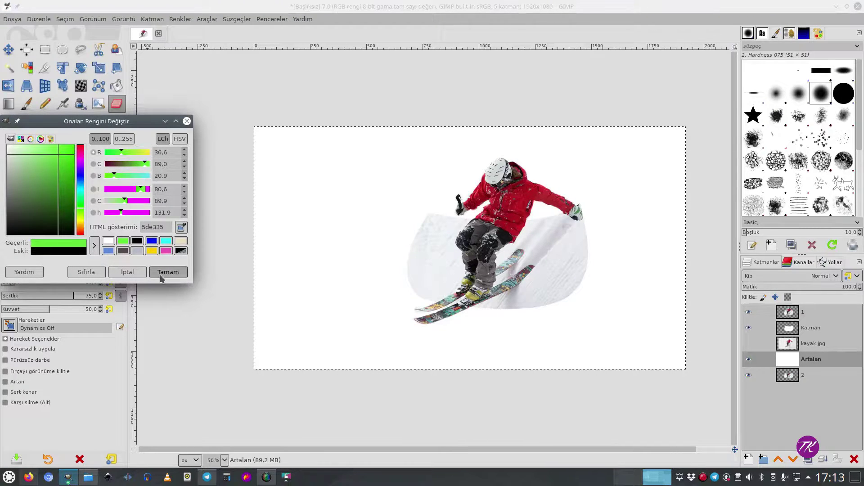
{"action": "left_click", "coordinate": [161, 273]}
{"action": "left_click", "coordinate": [116, 86]}
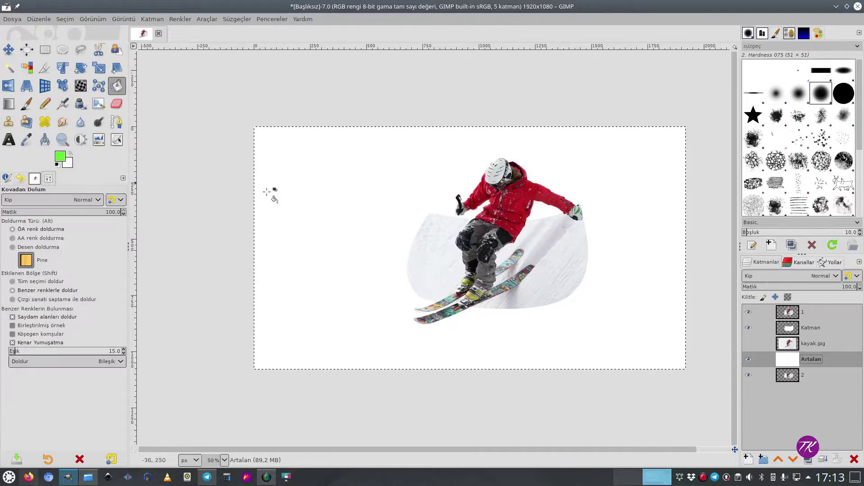
{"action": "left_click", "coordinate": [594, 323]}
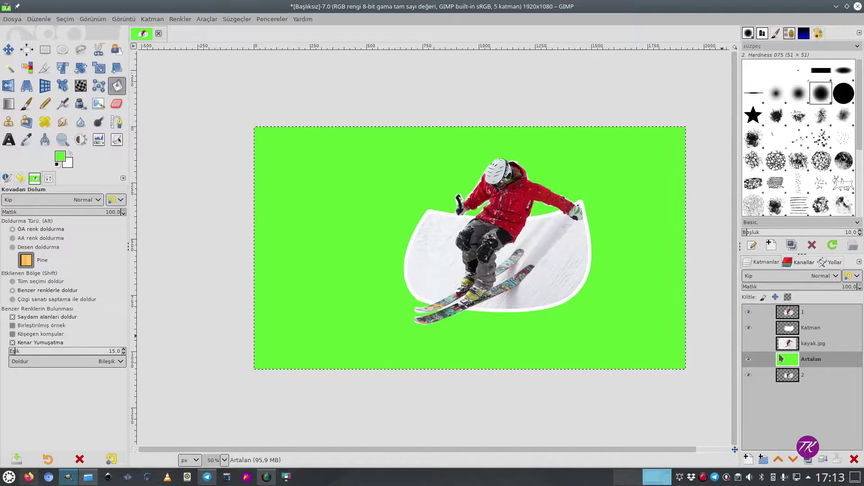
{"action": "left_click", "coordinate": [807, 311]}
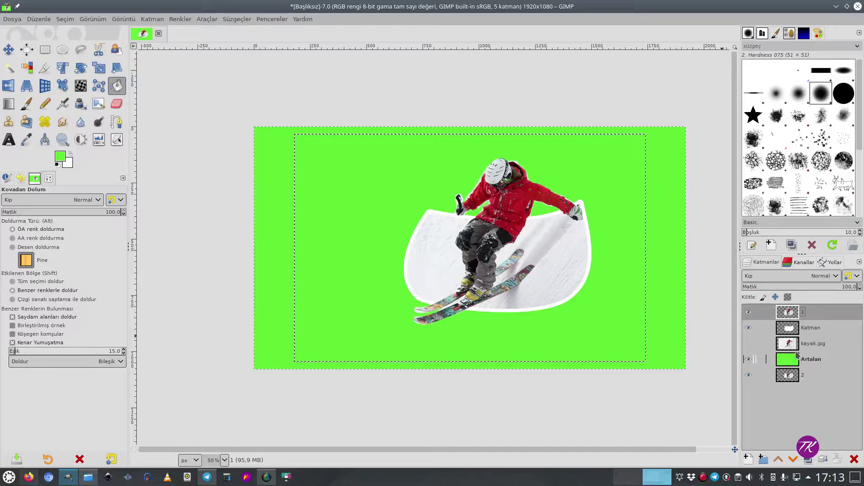
Erase the white fringe along the skier's arm and in the gap beneath it on layer 1.
{"action": "scroll", "coordinate": [530, 242], "scroll_direction": "up", "scroll_amount": 2, "text": "ctrl"}
{"action": "scroll", "coordinate": [530, 241], "scroll_direction": "up", "scroll_amount": 1, "text": "ctrl"}
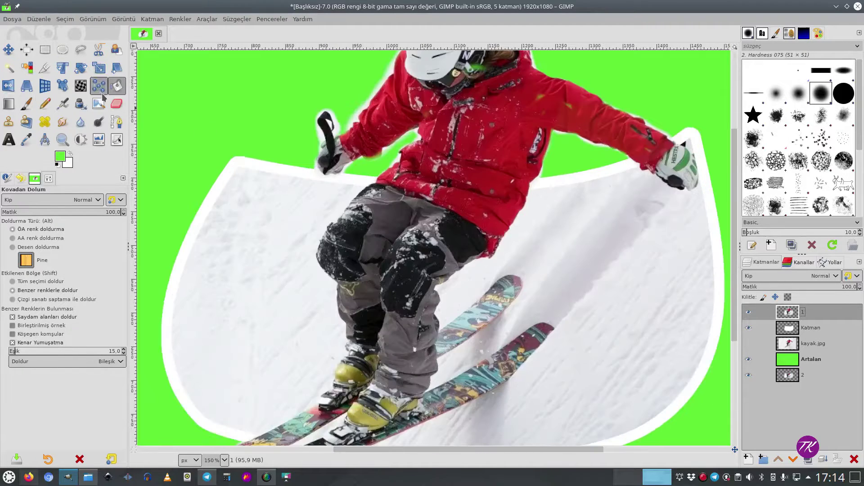
{"action": "left_click", "coordinate": [116, 104]}
{"action": "scroll", "coordinate": [385, 129], "scroll_direction": "up", "scroll_amount": 5}
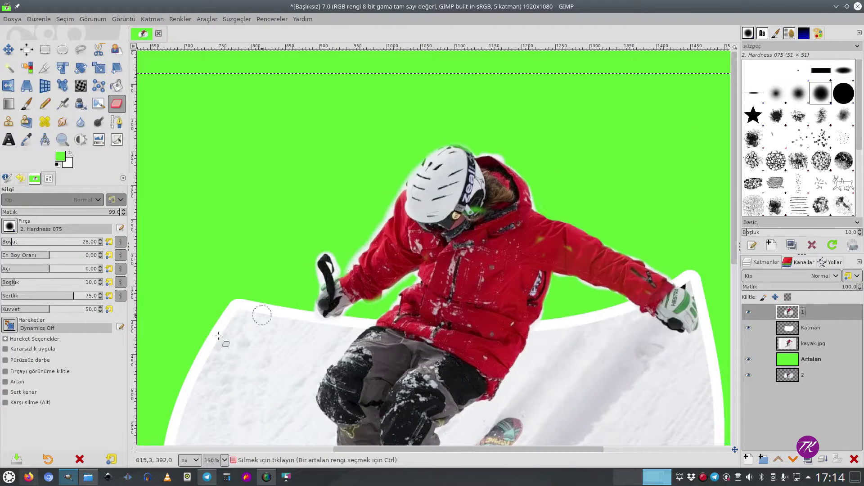
{"action": "scroll", "coordinate": [485, 325], "scroll_direction": "up", "scroll_amount": 3, "text": "ctrl"}
{"action": "left_click_drag", "start_coordinate": [449, 334], "coordinate": [567, 201]}
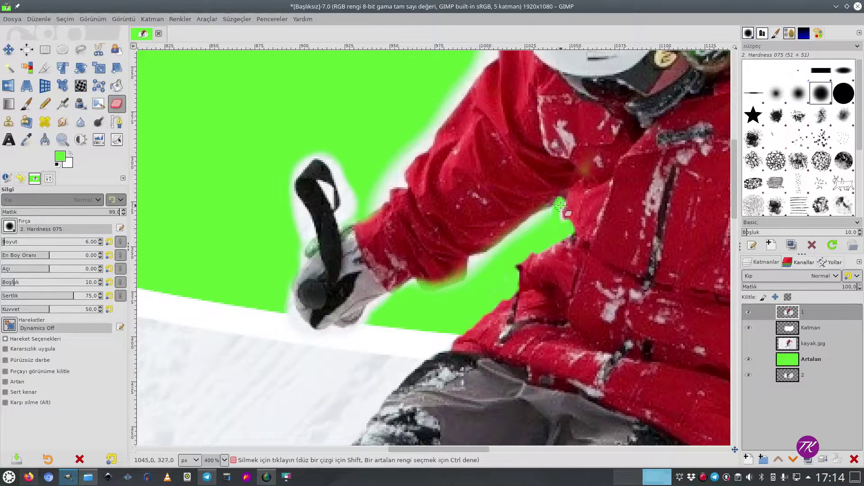
{"action": "scroll", "coordinate": [568, 199], "scroll_direction": "up", "scroll_amount": 1, "text": "ctrl"}
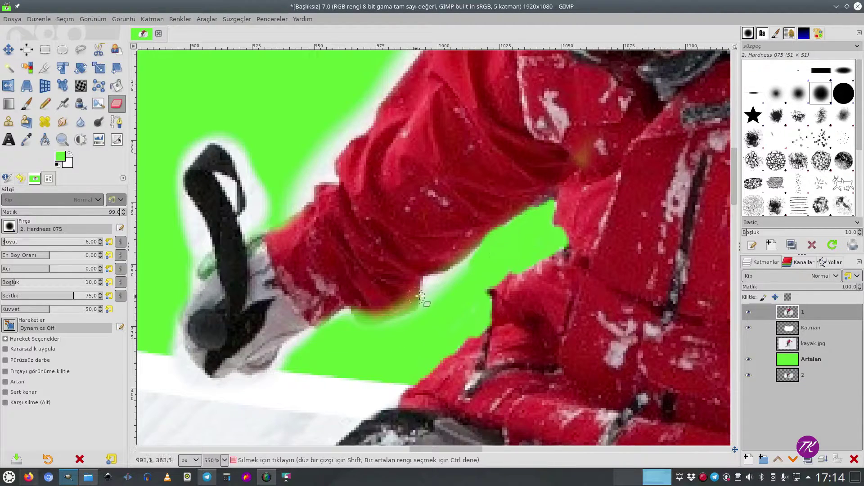
{"action": "scroll", "coordinate": [440, 297], "scroll_direction": "up", "scroll_amount": 2, "text": "ctrl"}
{"action": "left_click_drag", "start_coordinate": [440, 275], "coordinate": [283, 360]}
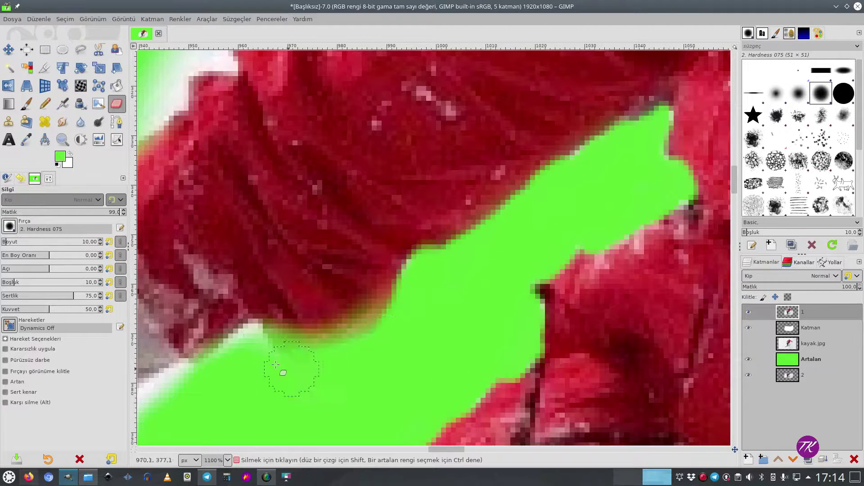
Erase the white halo around the pole strap, inside its loop, and along the sleeve edge.
{"action": "scroll", "coordinate": [284, 361], "scroll_direction": "down", "scroll_amount": 2, "text": "ctrl"}
{"action": "key", "text": "bracketright"}
{"action": "key", "text": "bracketright"}
{"action": "key", "text": "bracketright"}
{"action": "scroll", "coordinate": [206, 399], "scroll_direction": "down", "scroll_amount": 1, "text": "ctrl"}
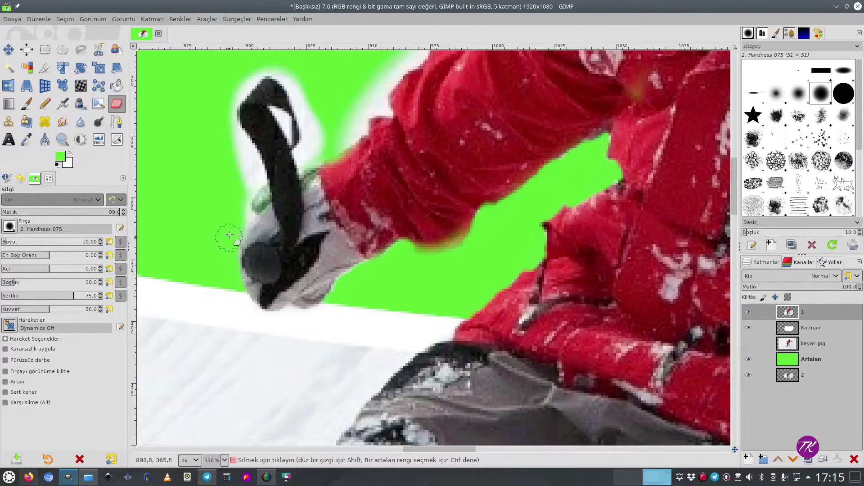
{"action": "scroll", "coordinate": [255, 239], "scroll_direction": "up", "scroll_amount": 2, "text": "ctrl"}
{"action": "mouse_move", "coordinate": [256, 247]}
{"action": "left_mouse_down"}
{"action": "mouse_move", "coordinate": [293, 125]}
{"action": "mouse_move", "coordinate": [216, 184]}
{"action": "left_mouse_up"}
{"action": "scroll", "coordinate": [216, 183], "scroll_direction": "up", "scroll_amount": 1, "text": "ctrl"}
{"action": "key", "text": "bracketleft"}
{"action": "key", "text": "bracketleft"}
{"action": "key", "text": "bracketleft"}
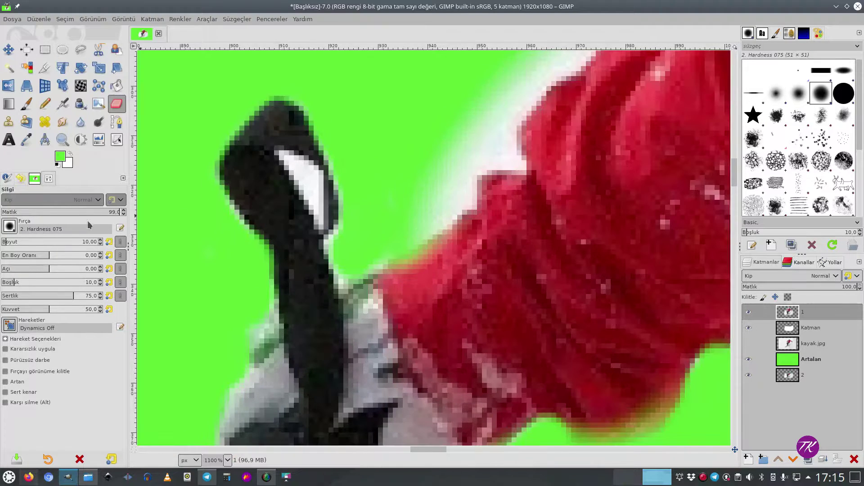
{"action": "left_click_drag", "start_coordinate": [284, 160], "coordinate": [286, 165]}
{"action": "scroll", "coordinate": [306, 198], "scroll_direction": "down", "scroll_amount": 2, "text": "ctrl"}
{"action": "key", "text": "bracketright"}
{"action": "key", "text": "bracketright"}
{"action": "key", "text": "bracketright"}
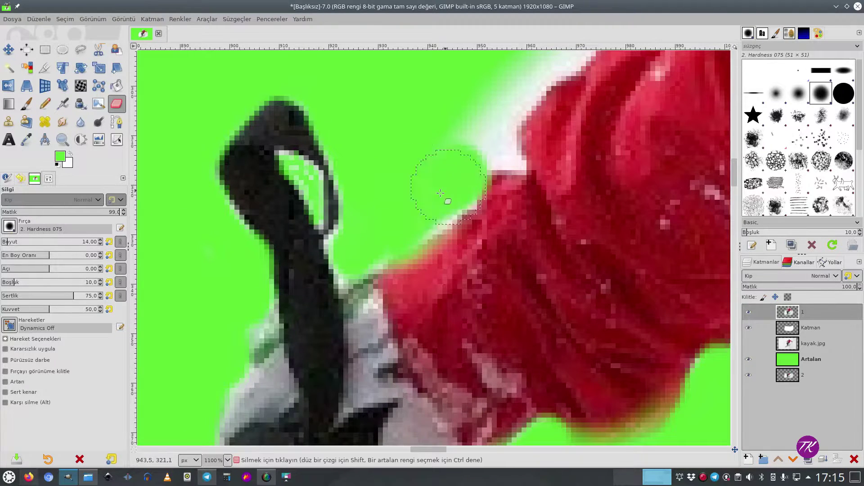
{"action": "scroll", "coordinate": [459, 140], "scroll_direction": "up", "scroll_amount": 3}
{"action": "left_click_drag", "start_coordinate": [531, 155], "coordinate": [522, 198]}
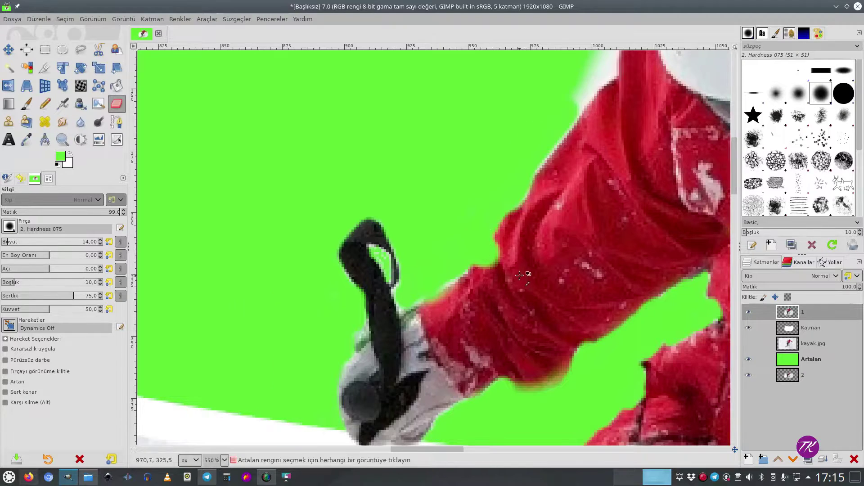
Erase the white fringe under the sleeve and along the jacket's lower-left edge.
{"action": "scroll", "coordinate": [526, 261], "scroll_direction": "up", "scroll_amount": 1, "text": "ctrl"}
{"action": "scroll", "coordinate": [488, 236], "scroll_direction": "up", "scroll_amount": 3}
{"action": "scroll", "coordinate": [377, 309], "scroll_direction": "right", "scroll_amount": 3}
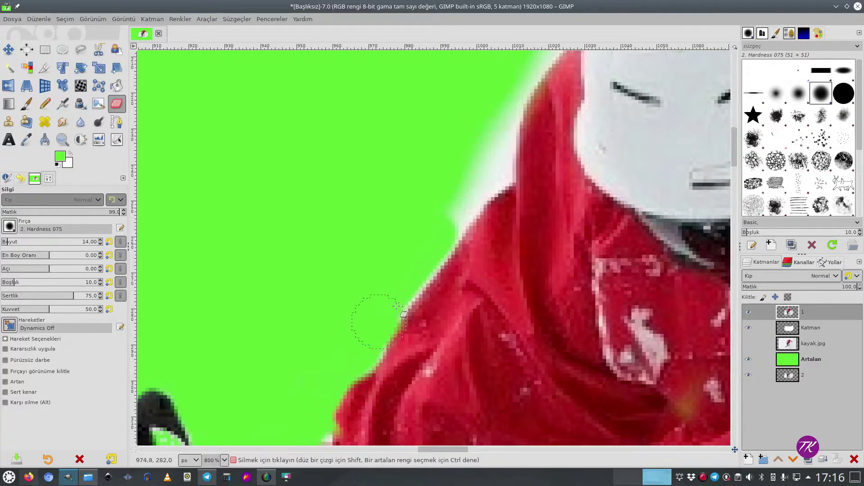
{"action": "scroll", "coordinate": [505, 217], "scroll_direction": "down", "scroll_amount": 2, "text": "ctrl"}
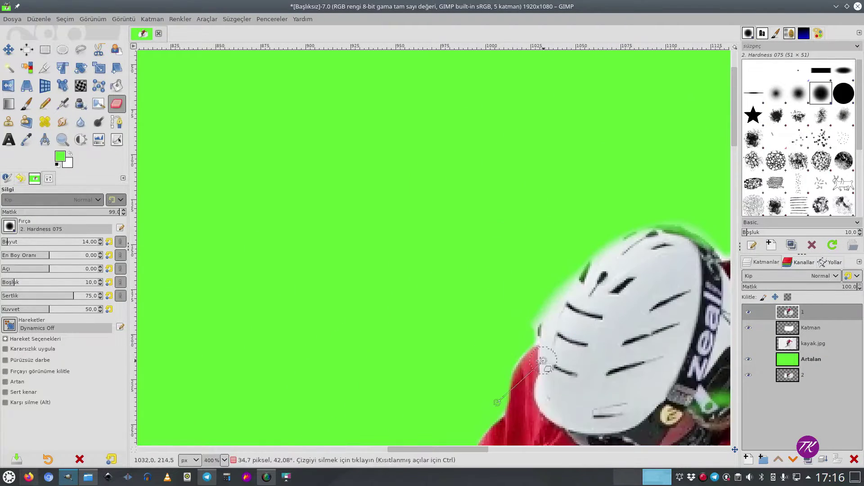
{"action": "scroll", "coordinate": [450, 292], "scroll_direction": "right", "scroll_amount": 3}
{"action": "scroll", "coordinate": [559, 297], "scroll_direction": "up", "scroll_amount": 1, "text": "ctrl"}
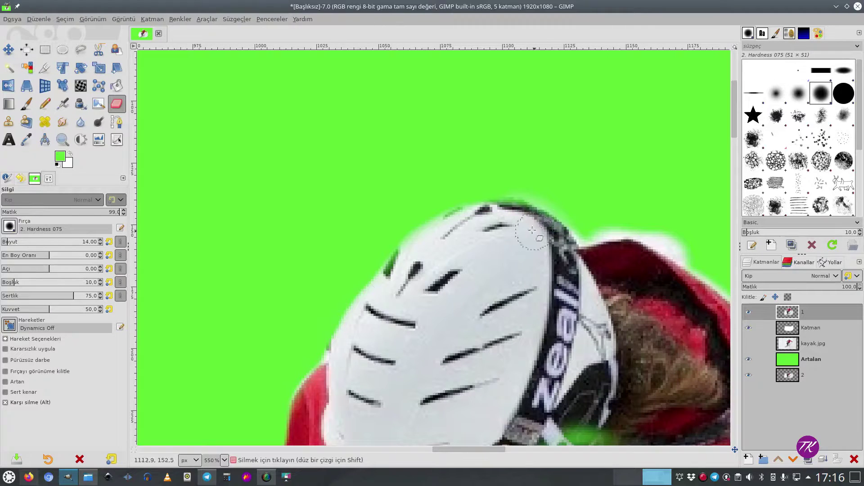
{"action": "scroll", "coordinate": [495, 180], "scroll_direction": "down", "scroll_amount": 3}
{"action": "scroll", "coordinate": [495, 180], "scroll_direction": "right", "scroll_amount": 4}
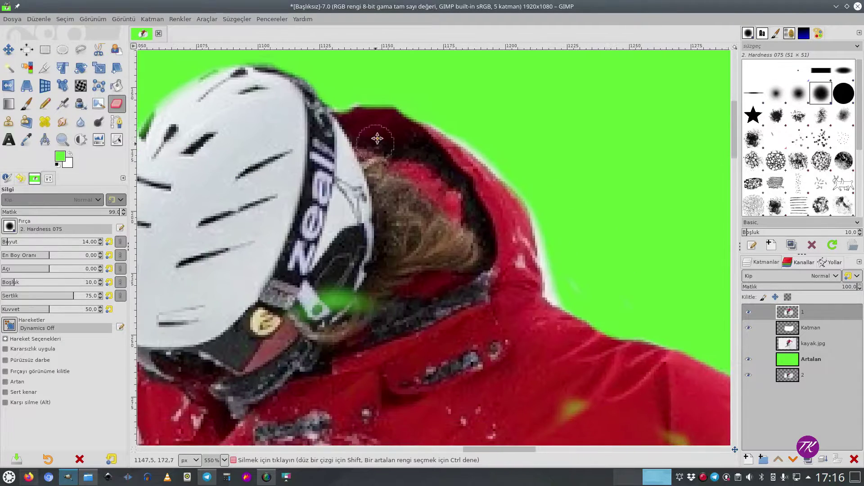
{"action": "scroll", "coordinate": [540, 270], "scroll_direction": "down", "scroll_amount": 2}
{"action": "scroll", "coordinate": [540, 270], "scroll_direction": "right", "scroll_amount": 2}
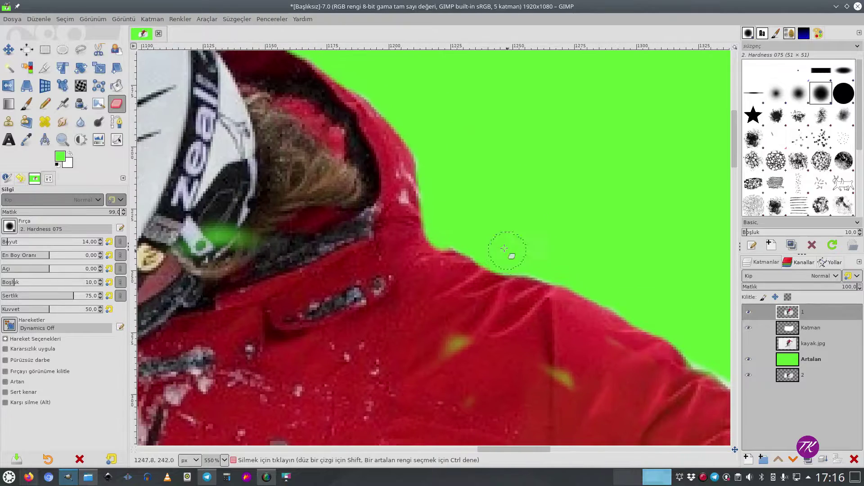
{"action": "scroll", "coordinate": [576, 225], "scroll_direction": "down", "scroll_amount": 2}
{"action": "scroll", "coordinate": [576, 225], "scroll_direction": "right", "scroll_amount": 3}
{"action": "scroll", "coordinate": [556, 221], "scroll_direction": "down", "scroll_amount": 2}
{"action": "scroll", "coordinate": [556, 221], "scroll_direction": "right", "scroll_amount": 3}
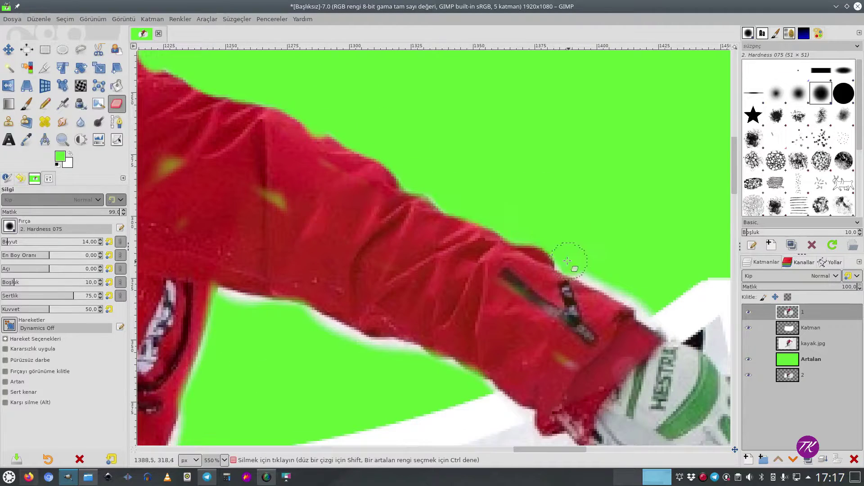
{"action": "left_click_drag", "start_coordinate": [232, 306], "coordinate": [483, 388]}
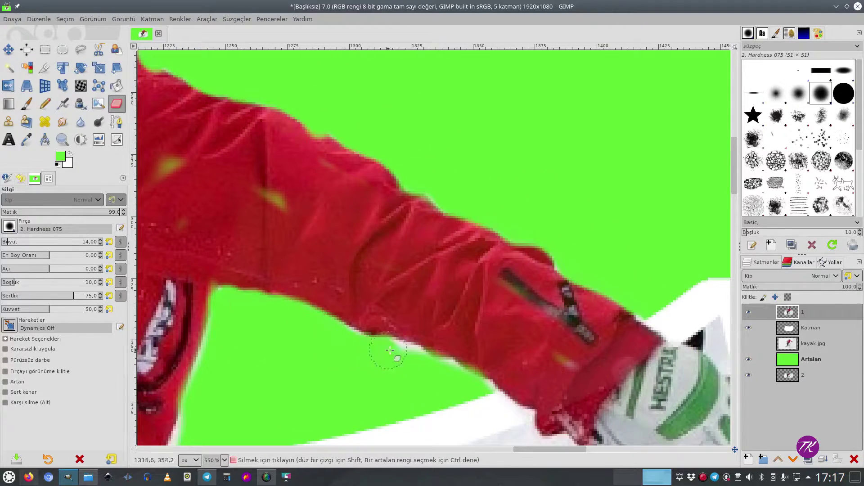
{"action": "scroll", "coordinate": [222, 328], "scroll_direction": "down", "scroll_amount": 2}
{"action": "scroll", "coordinate": [315, 306], "scroll_direction": "up", "scroll_amount": 4}
{"action": "scroll", "coordinate": [315, 307], "scroll_direction": "left", "scroll_amount": 3}
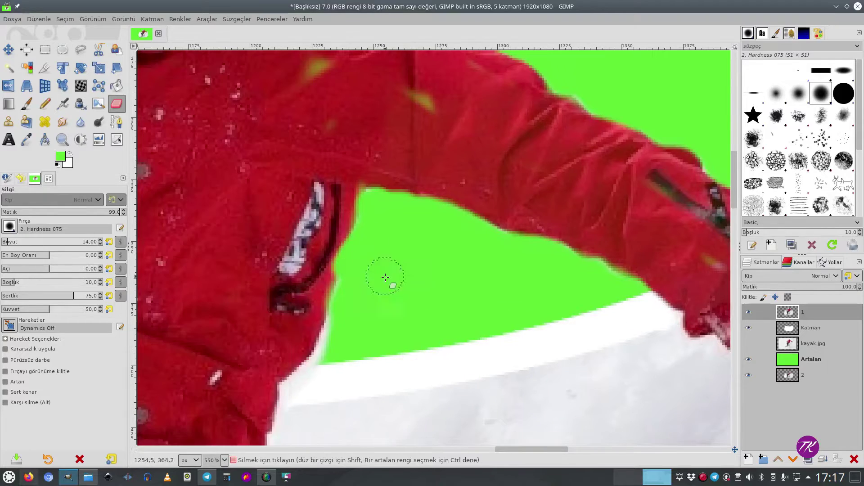
{"action": "left_click_drag", "start_coordinate": [344, 303], "coordinate": [367, 225]}
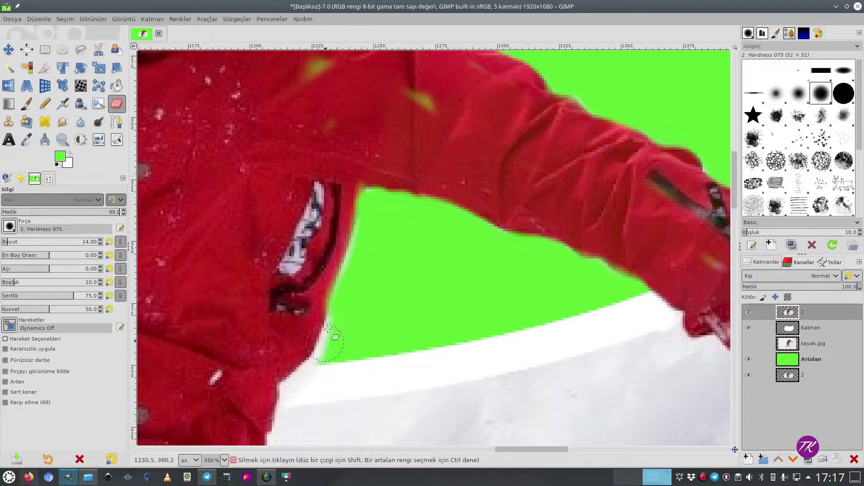
{"action": "scroll", "coordinate": [367, 225], "scroll_direction": "down", "scroll_amount": 6}
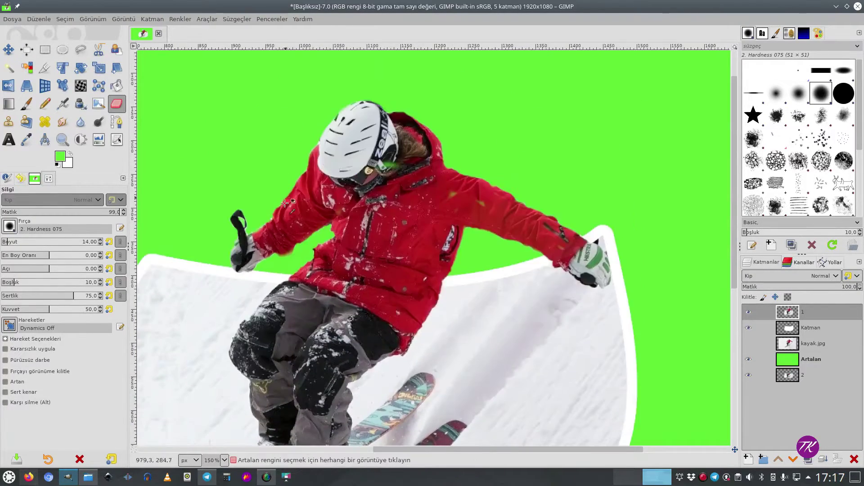
{"action": "scroll", "coordinate": [358, 278], "scroll_direction": "up", "scroll_amount": 7}
Erase the white halo under and to the left of the upper ski.
{"action": "key", "text": "bracketleft"}
{"action": "key", "text": "bracketleft"}
{"action": "key", "text": "bracketleft"}
{"action": "scroll", "coordinate": [295, 324], "scroll_direction": "down", "scroll_amount": 4}
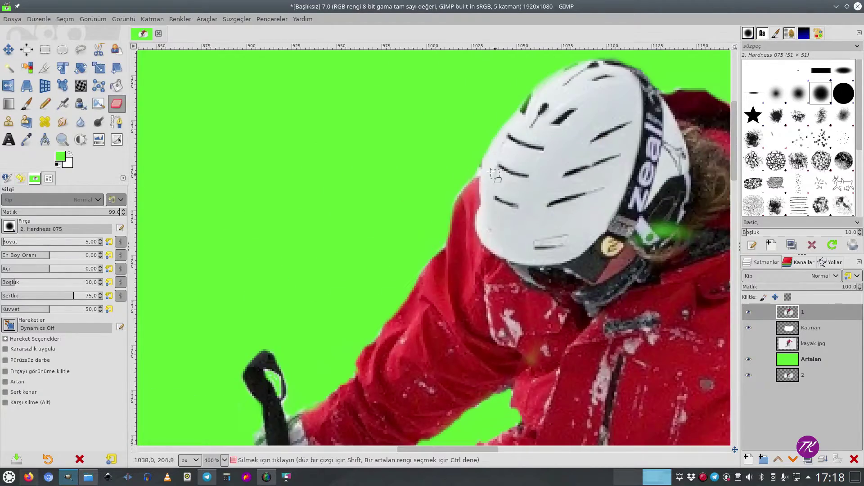
{"action": "scroll", "coordinate": [295, 324], "scroll_direction": "down", "scroll_amount": 2}
{"action": "scroll", "coordinate": [494, 203], "scroll_direction": "up", "scroll_amount": 3}
{"action": "scroll", "coordinate": [472, 183], "scroll_direction": "up", "scroll_amount": 3}
{"action": "key", "text": "bracketright"}
{"action": "key", "text": "bracketright"}
{"action": "key", "text": "bracketright"}
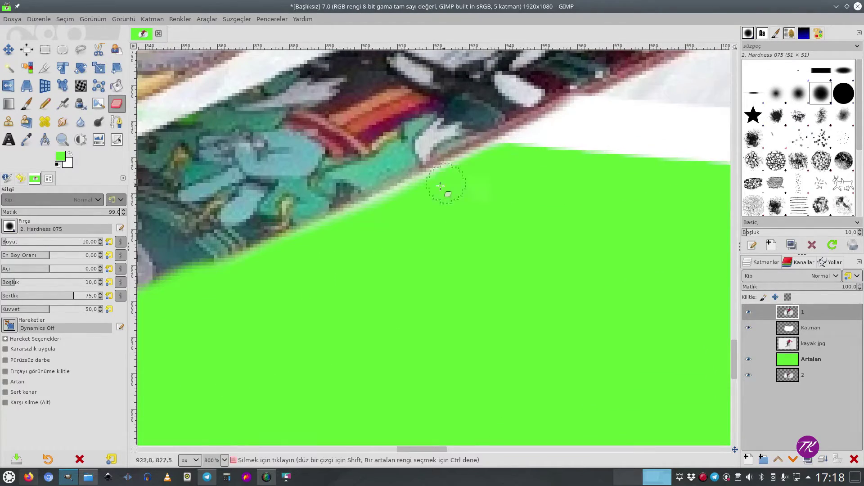
{"action": "scroll", "coordinate": [445, 225], "scroll_direction": "left", "scroll_amount": 2}
{"action": "scroll", "coordinate": [423, 265], "scroll_direction": "left", "scroll_amount": 2}
{"action": "scroll", "coordinate": [318, 317], "scroll_direction": "down", "scroll_amount": 1}
{"action": "scroll", "coordinate": [351, 306], "scroll_direction": "left", "scroll_amount": 3}
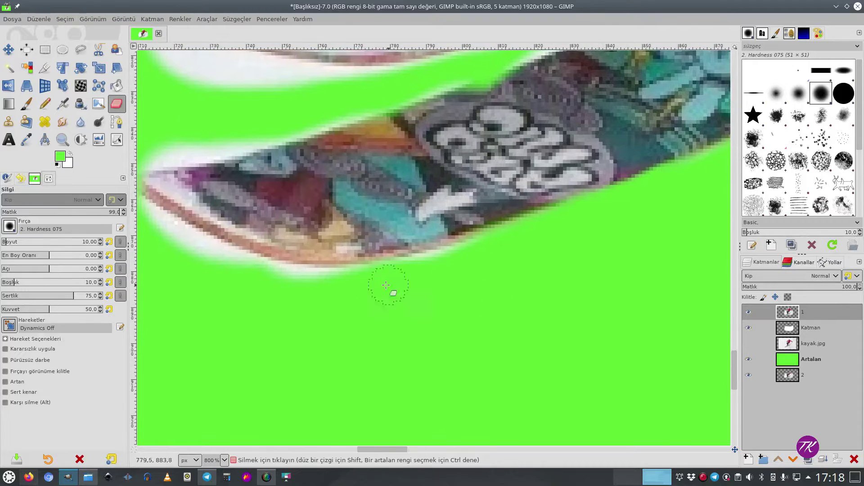
{"action": "scroll", "coordinate": [270, 288], "scroll_direction": "left", "scroll_amount": 3}
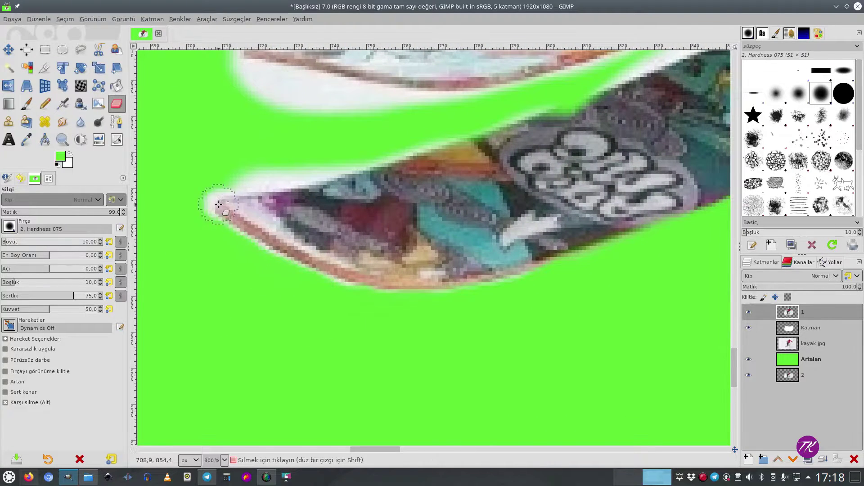
{"action": "scroll", "coordinate": [548, 216], "scroll_direction": "up", "scroll_amount": 2}
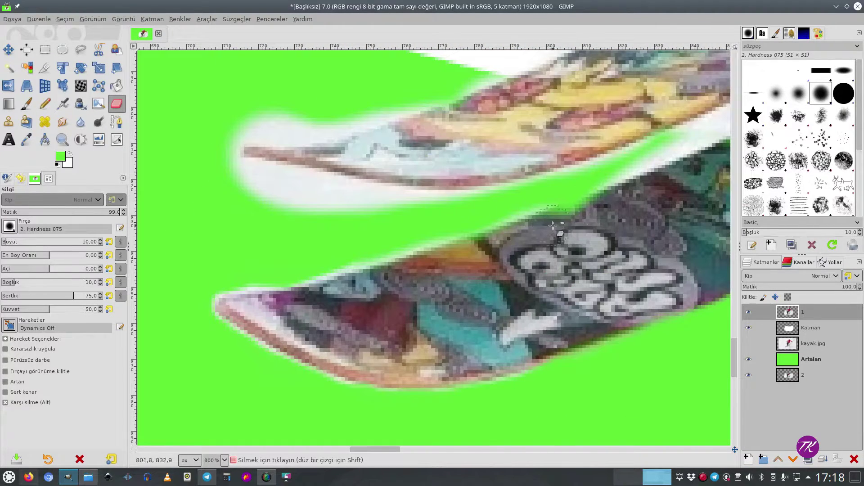
{"action": "mouse_move", "coordinate": [473, 201]}
{"action": "left_mouse_down"}
{"action": "mouse_move", "coordinate": [391, 205]}
{"action": "mouse_move", "coordinate": [424, 177]}
{"action": "left_mouse_up"}
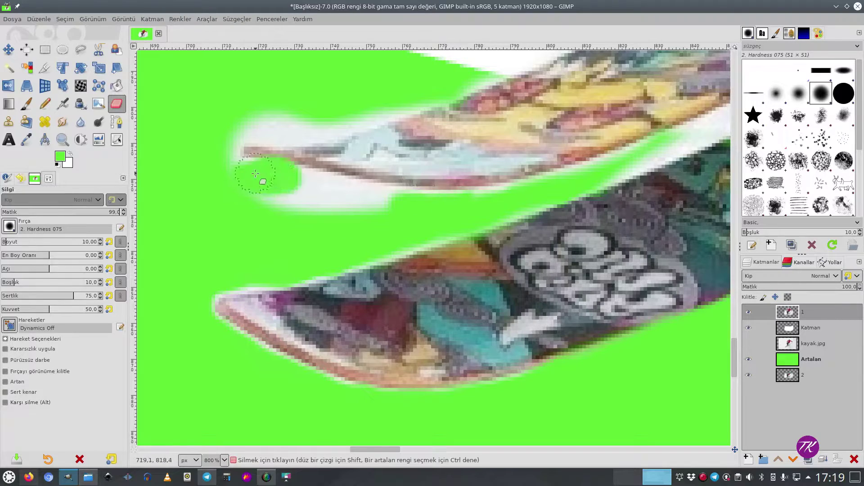
{"action": "left_click_drag", "start_coordinate": [261, 177], "coordinate": [338, 232]}
{"action": "scroll", "coordinate": [337, 231], "scroll_direction": "right", "scroll_amount": 4}
{"action": "scroll", "coordinate": [328, 255], "scroll_direction": "up", "scroll_amount": 1}
{"action": "left_click_drag", "start_coordinate": [469, 191], "coordinate": [355, 227]}
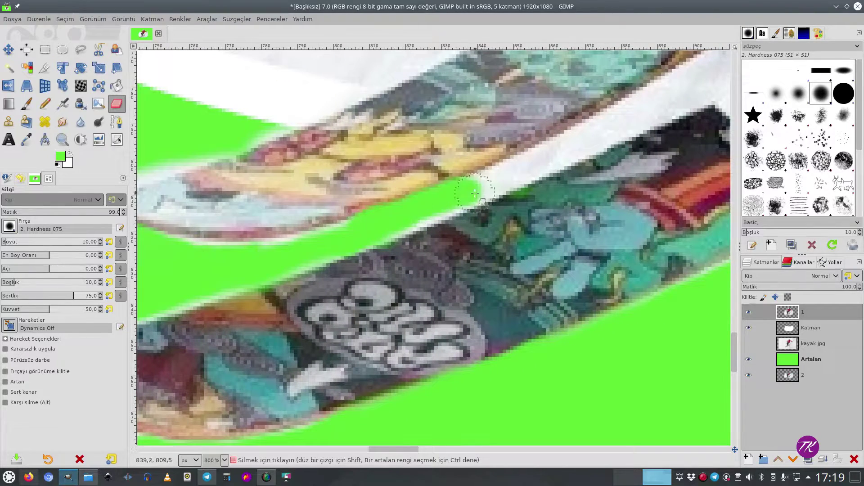
{"action": "left_click_drag", "start_coordinate": [486, 180], "coordinate": [276, 234]}
Clean the halo along the upper ski's lower edge and reduce the eraser to size 6.
{"action": "scroll", "coordinate": [458, 219], "scroll_direction": "left", "scroll_amount": 3}
{"action": "scroll", "coordinate": [457, 219], "scroll_direction": "up", "scroll_amount": 1}
{"action": "left_click_drag", "start_coordinate": [477, 140], "coordinate": [162, 264]}
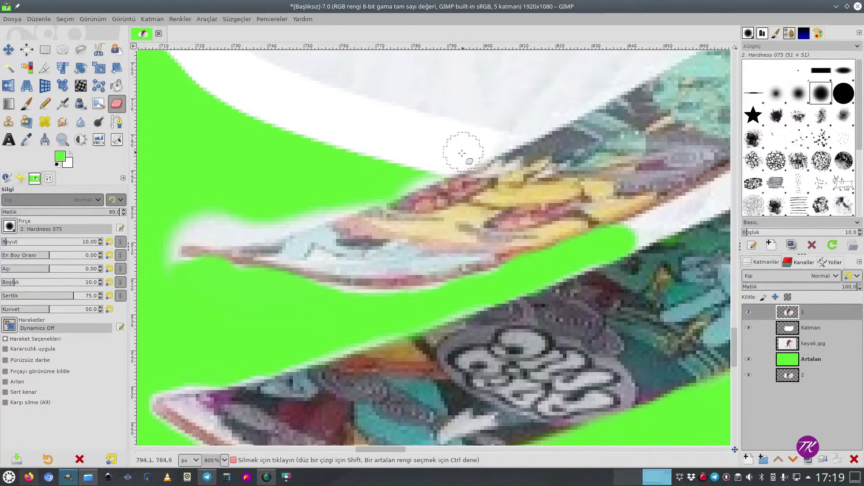
{"action": "scroll", "coordinate": [564, 270], "scroll_direction": "down", "scroll_amount": 4}
{"action": "scroll", "coordinate": [563, 270], "scroll_direction": "down", "scroll_amount": 2}
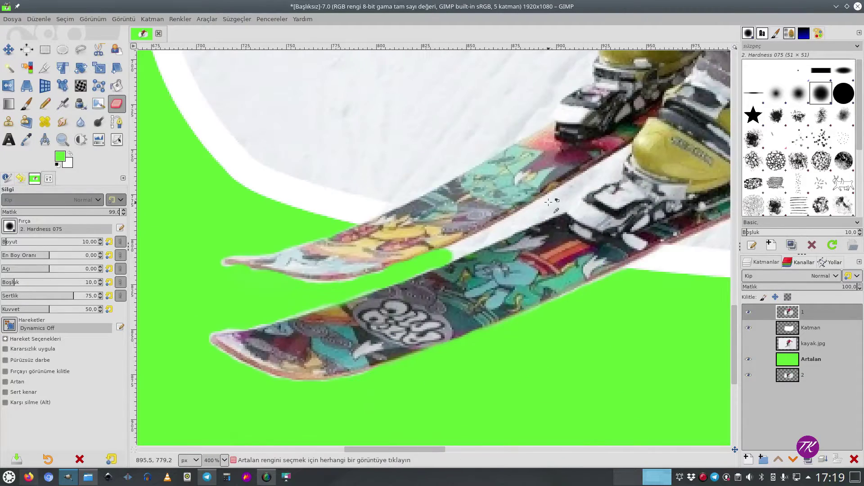
{"action": "scroll", "coordinate": [505, 249], "scroll_direction": "up", "scroll_amount": 2}
{"action": "key", "text": "bracketleft"}
{"action": "key", "text": "bracketleft"}
{"action": "key", "text": "bracketleft"}
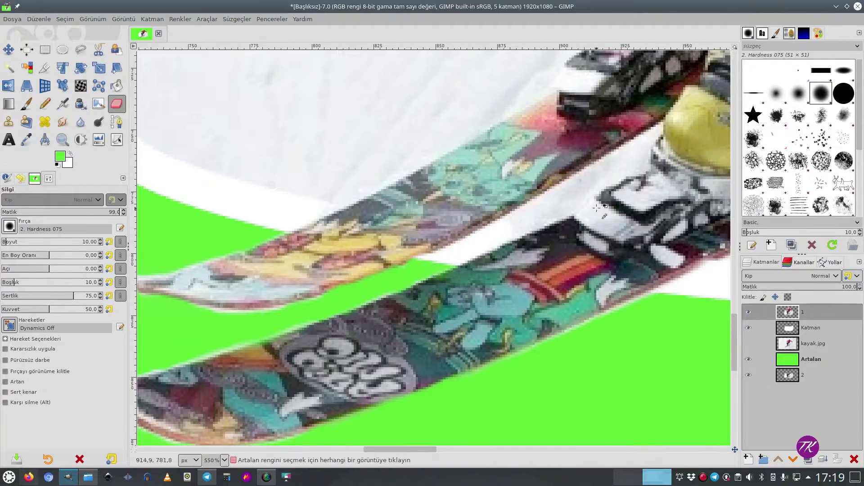
{"action": "scroll", "coordinate": [444, 231], "scroll_direction": "up", "scroll_amount": 2}
{"action": "scroll", "coordinate": [450, 238], "scroll_direction": "down", "scroll_amount": 5}
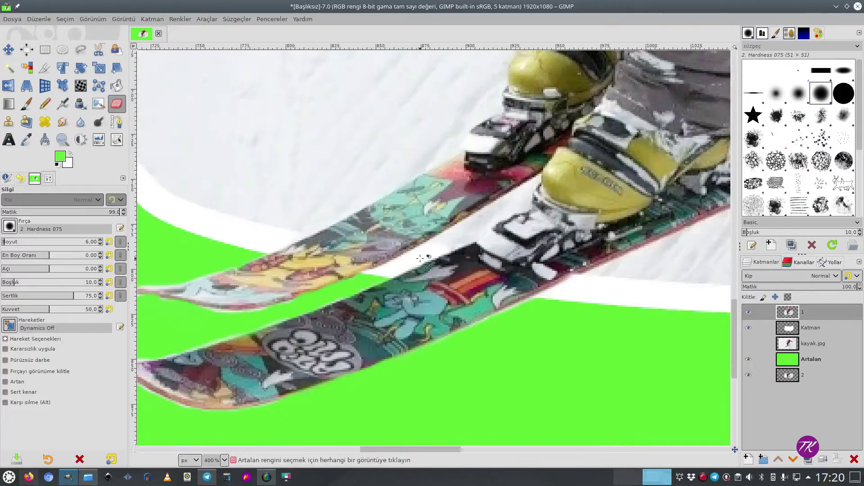
{"action": "scroll", "coordinate": [560, 258], "scroll_direction": "up", "scroll_amount": 3}
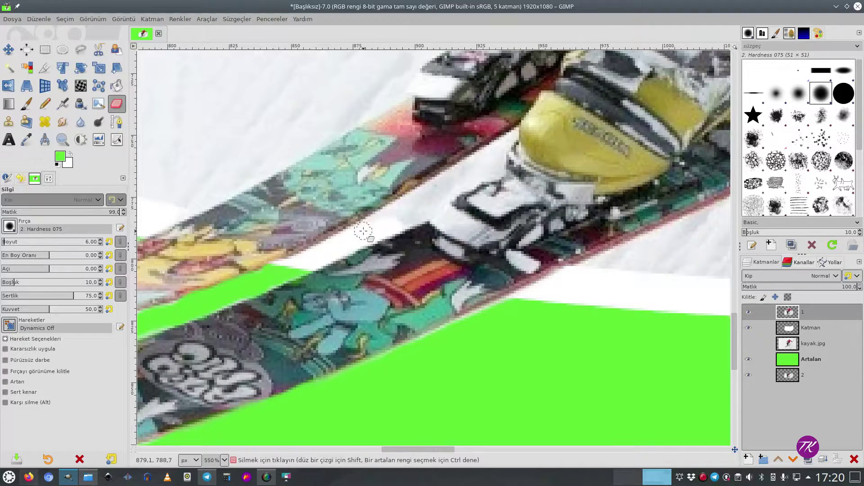
{"action": "scroll", "coordinate": [405, 301], "scroll_direction": "down", "scroll_amount": 6}
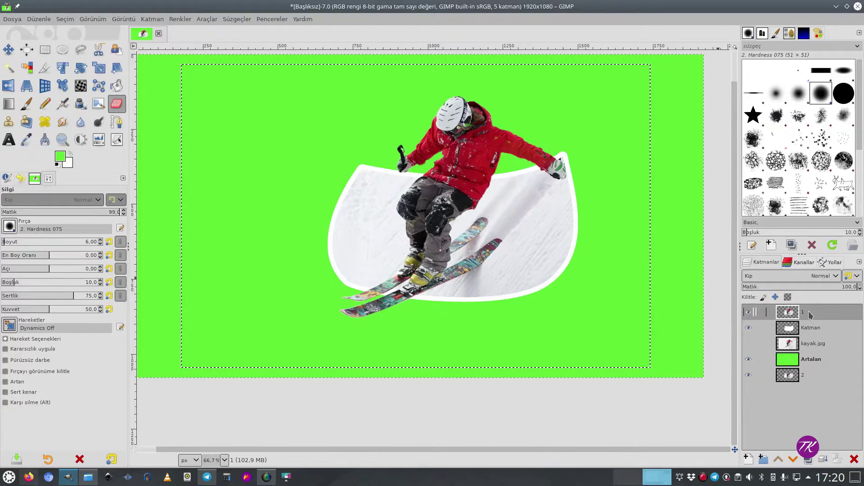
Hide layer 1 and raise layer 2 two positions in the layer stack.
{"action": "left_click", "coordinate": [749, 313]}
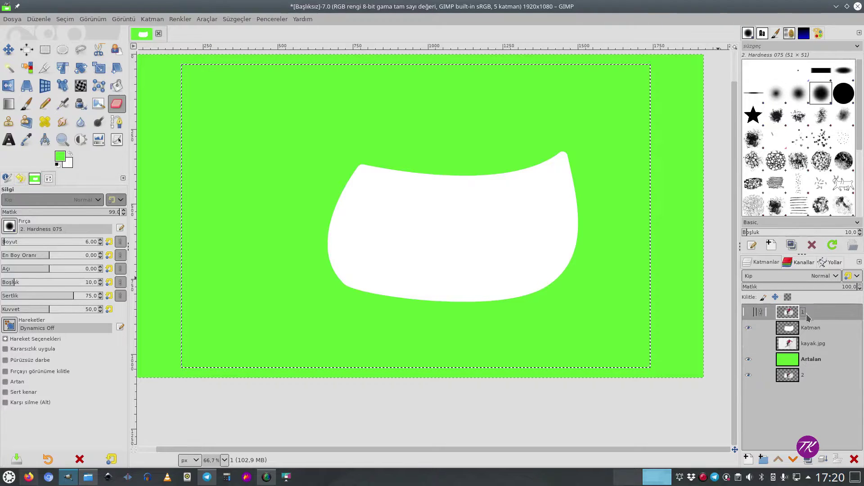
{"action": "left_click", "coordinate": [807, 378]}
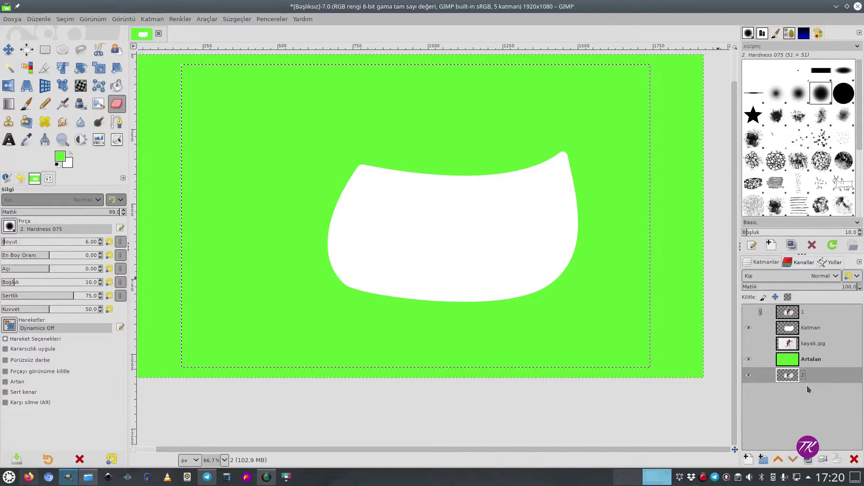
{"action": "left_click", "coordinate": [778, 460]}
{"action": "left_click", "coordinate": [778, 459]}
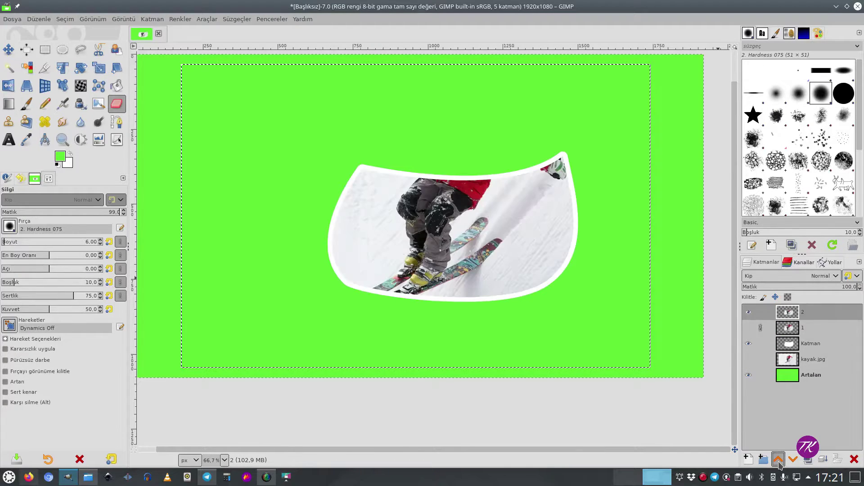
Show the kayak.jpg photo layer and hide the green Artalan background.
{"action": "left_click", "coordinate": [816, 364]}
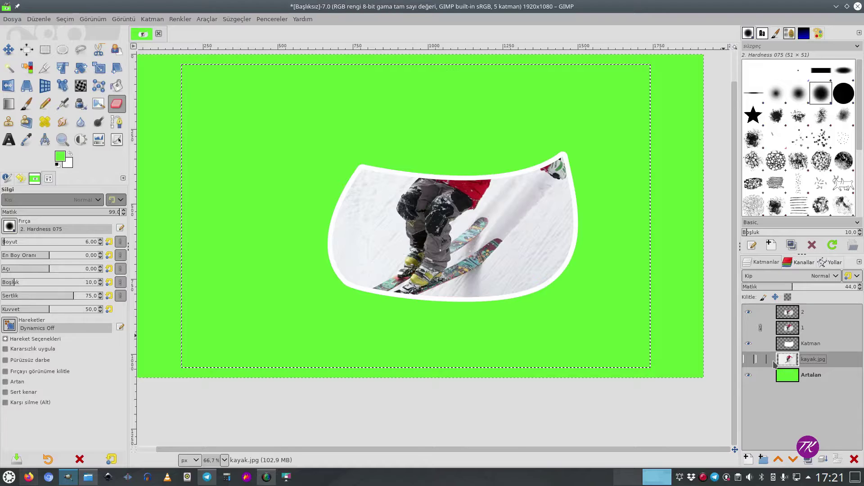
{"action": "left_click", "coordinate": [748, 359]}
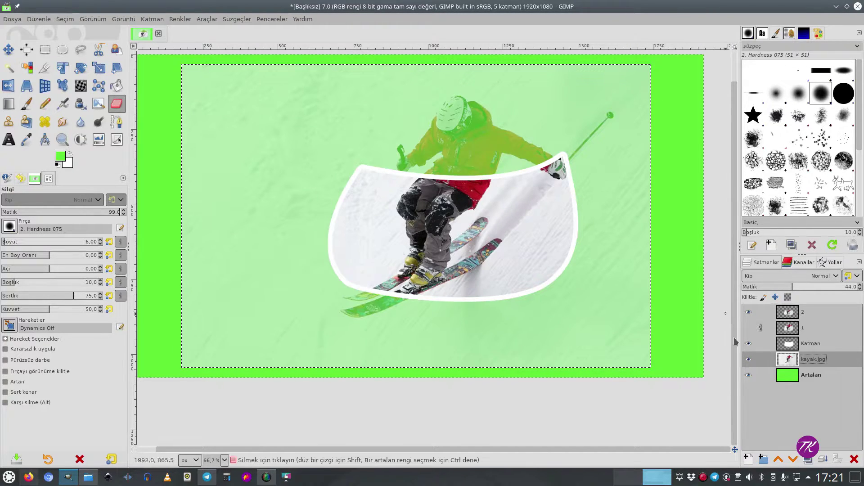
{"action": "left_click", "coordinate": [748, 375]}
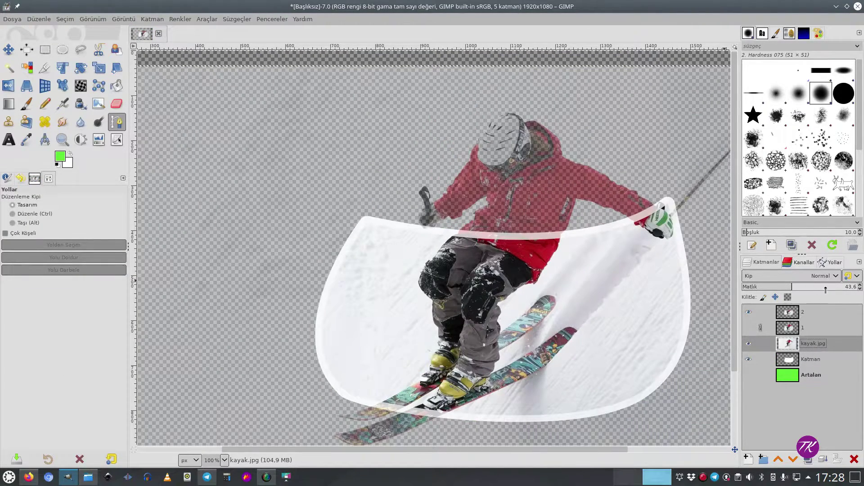
Raise kayak.jpg opacity to about 76 and start a path on layer 2 at the jacket edge.
{"action": "left_click_drag", "start_coordinate": [825, 289], "coordinate": [829, 288]}
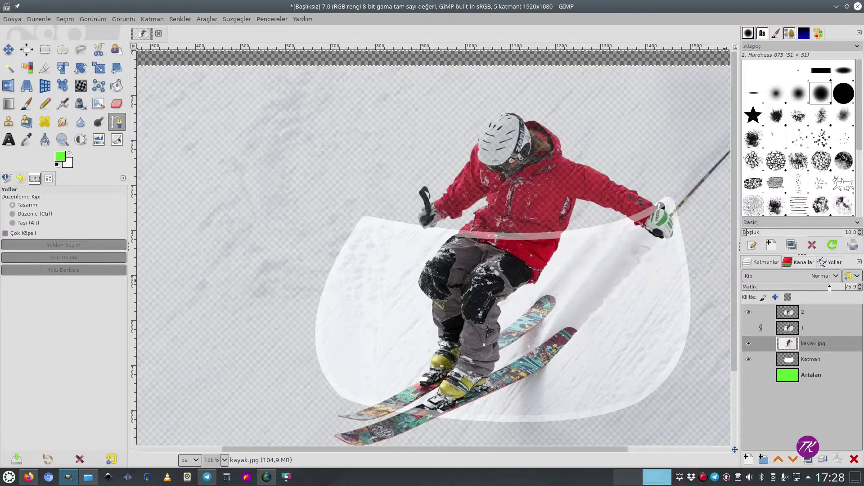
{"action": "left_click", "coordinate": [806, 313]}
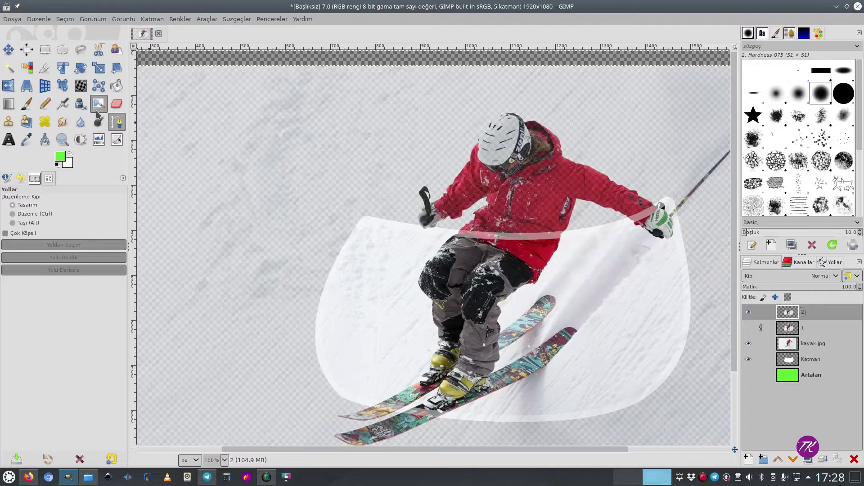
{"action": "scroll", "coordinate": [443, 227], "scroll_direction": "right", "scroll_amount": 5}
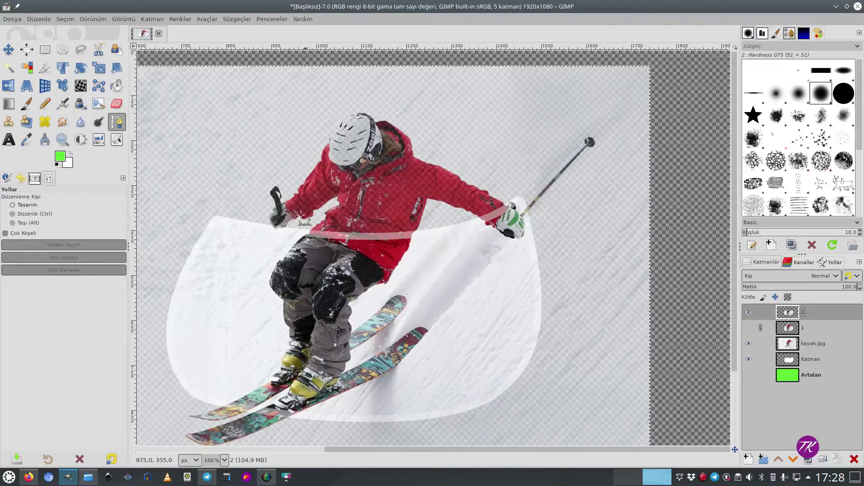
{"action": "scroll", "coordinate": [304, 247], "scroll_direction": "up", "scroll_amount": 2}
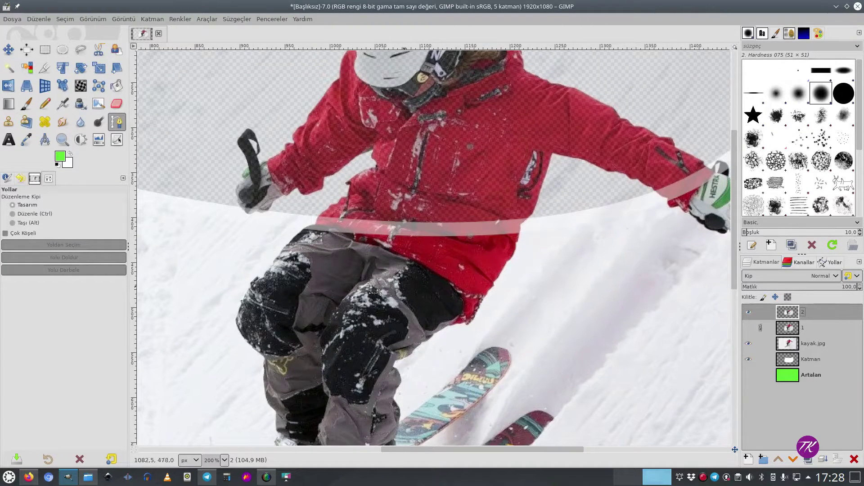
{"action": "left_click", "coordinate": [305, 235]}
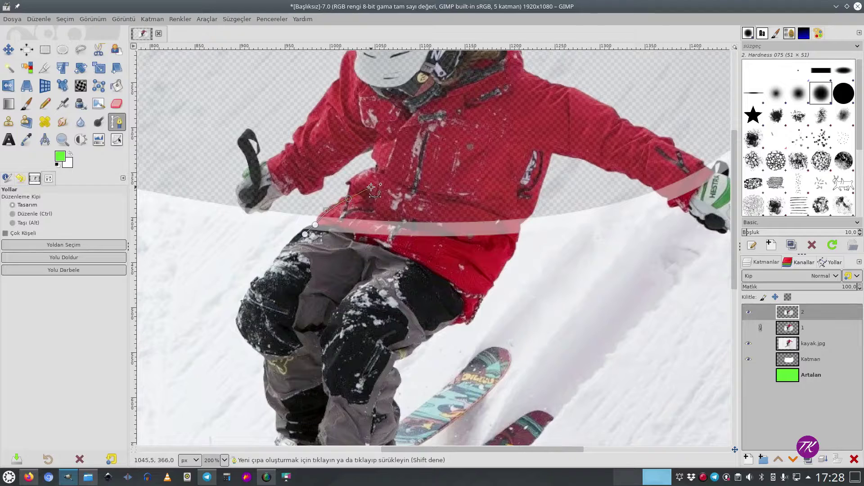
Extend the skier path with anchors along the jacket toward the arm.
{"action": "left_click_drag", "start_coordinate": [374, 170], "coordinate": [394, 165]}
{"action": "left_click", "coordinate": [376, 142]}
{"action": "left_click", "coordinate": [331, 169]}
{"action": "left_click", "coordinate": [317, 188]}
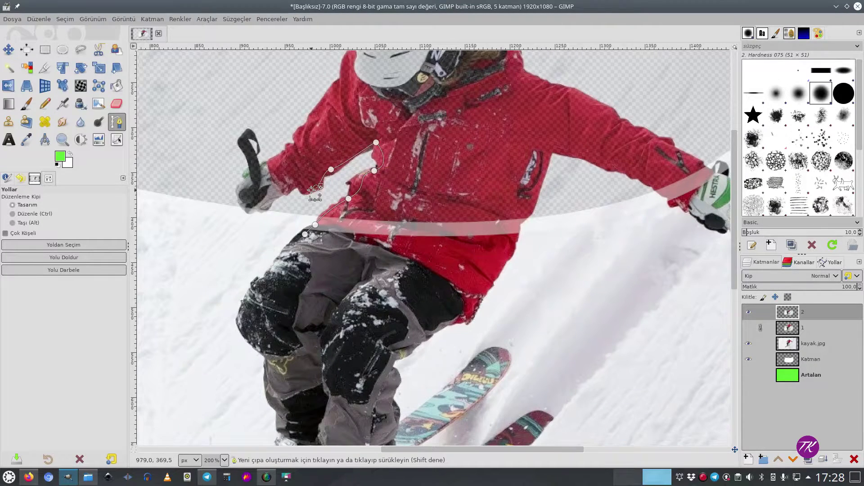
{"action": "left_click", "coordinate": [267, 206]}
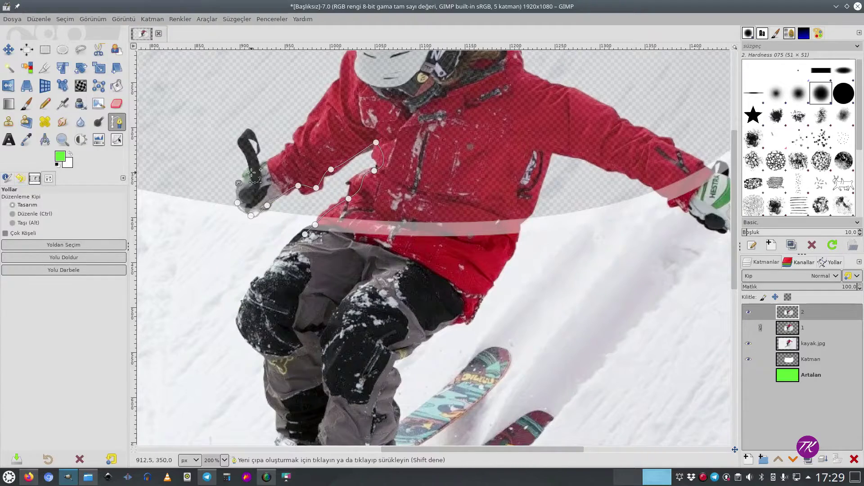
{"action": "scroll", "coordinate": [243, 211], "scroll_direction": "up", "scroll_amount": 3}
Outline the ski pole grip with path anchors.
{"action": "left_click", "coordinate": [265, 193]}
{"action": "left_click", "coordinate": [285, 144]}
{"action": "left_click", "coordinate": [284, 104]}
{"action": "left_click", "coordinate": [254, 76]}
{"action": "left_click", "coordinate": [228, 114]}
{"action": "left_click", "coordinate": [249, 98]}
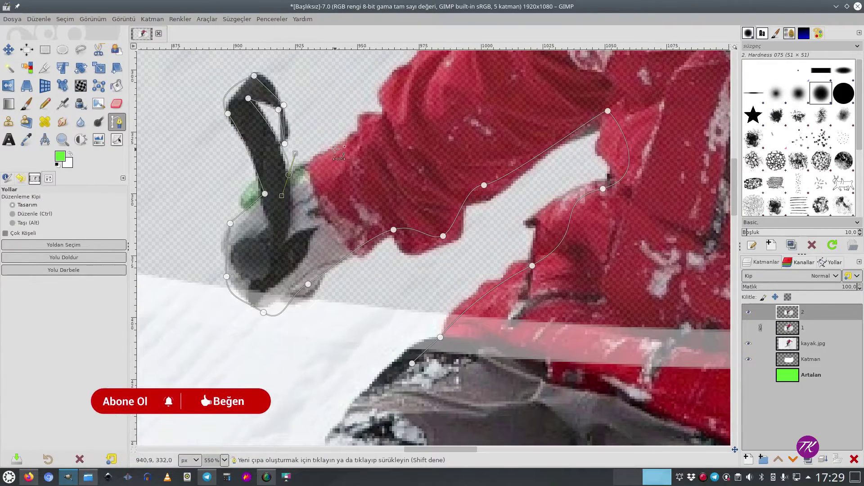
{"action": "scroll", "coordinate": [381, 115], "scroll_direction": "up", "scroll_amount": 5}
{"action": "scroll", "coordinate": [382, 115], "scroll_direction": "up", "scroll_amount": 5}
Carry the path up the jacket and curve it around the helmet edge.
{"action": "left_click", "coordinate": [499, 244]}
{"action": "left_click", "coordinate": [507, 220]}
{"action": "scroll", "coordinate": [507, 221], "scroll_direction": "right", "scroll_amount": 3}
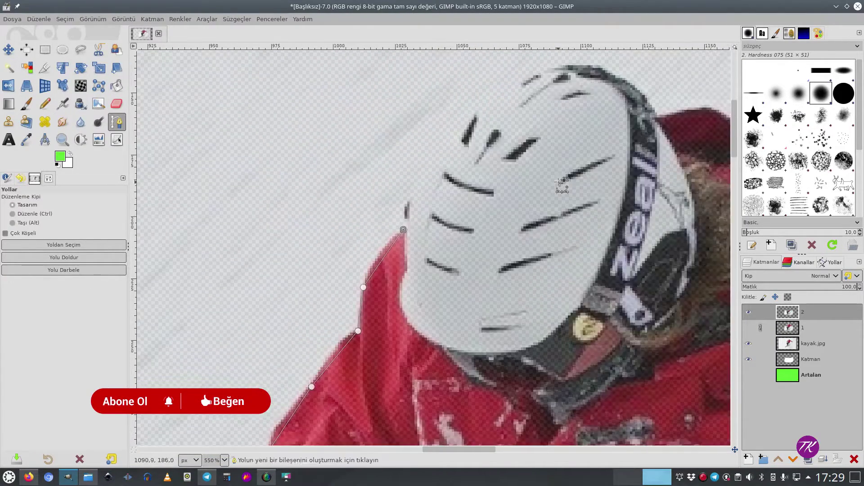
{"action": "left_click_drag", "start_coordinate": [575, 65], "coordinate": [671, 79]}
{"action": "left_click", "coordinate": [669, 114]}
{"action": "scroll", "coordinate": [670, 115], "scroll_direction": "right", "scroll_amount": 5}
{"action": "left_click_drag", "start_coordinate": [538, 196], "coordinate": [625, 291]}
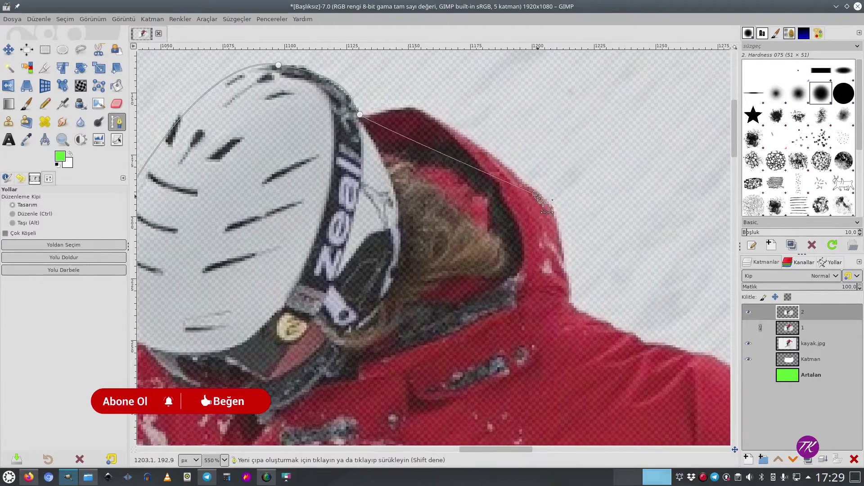
Add an anchor down the hood edge, then undo its bulging curve.
{"action": "left_click", "coordinate": [567, 299]}
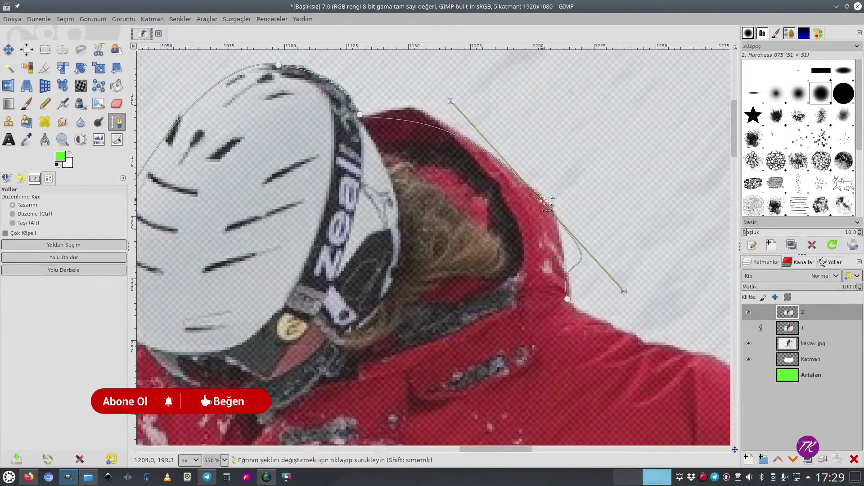
{"action": "key", "text": "ctrl+z"}
{"action": "key", "text": "ctrl+z"}
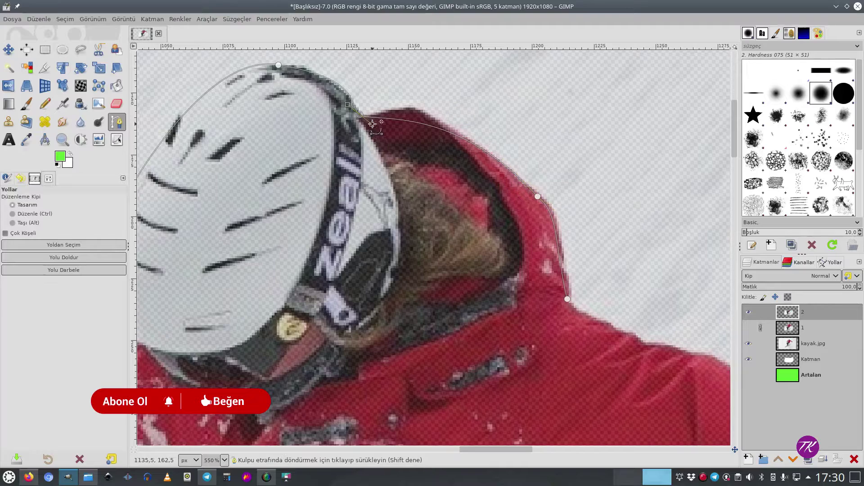
{"action": "key", "text": "ctrl+z"}
{"action": "scroll", "coordinate": [567, 299], "scroll_direction": "down", "scroll_amount": 3}
{"action": "scroll", "coordinate": [567, 299], "scroll_direction": "right", "scroll_amount": 4}
Trace the path along the shoulder and sleeve edge toward the glove.
{"action": "left_click", "coordinate": [608, 284]}
{"action": "scroll", "coordinate": [608, 283], "scroll_direction": "right", "scroll_amount": 4}
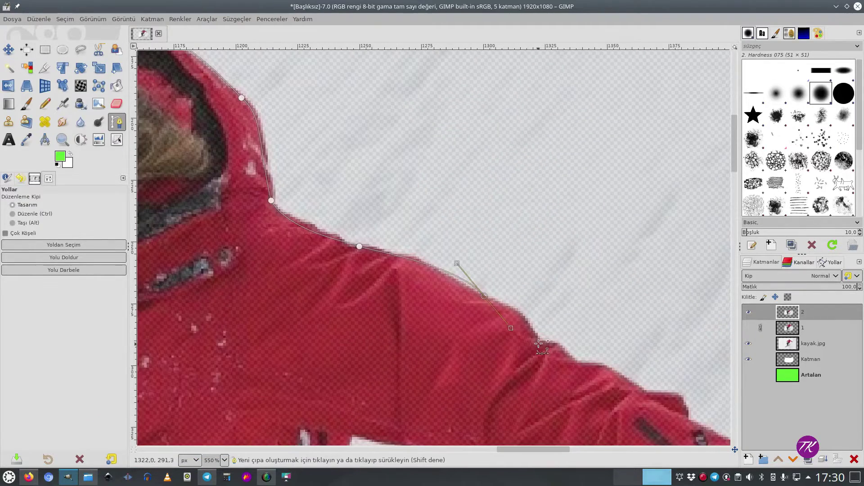
{"action": "left_click", "coordinate": [484, 295]}
{"action": "left_click", "coordinate": [539, 344]}
{"action": "left_click", "coordinate": [597, 367]}
{"action": "left_click", "coordinate": [644, 391]}
{"action": "scroll", "coordinate": [643, 390], "scroll_direction": "down", "scroll_amount": 3}
{"action": "scroll", "coordinate": [642, 403], "scroll_direction": "right", "scroll_amount": 4}
{"action": "left_click", "coordinate": [619, 369]}
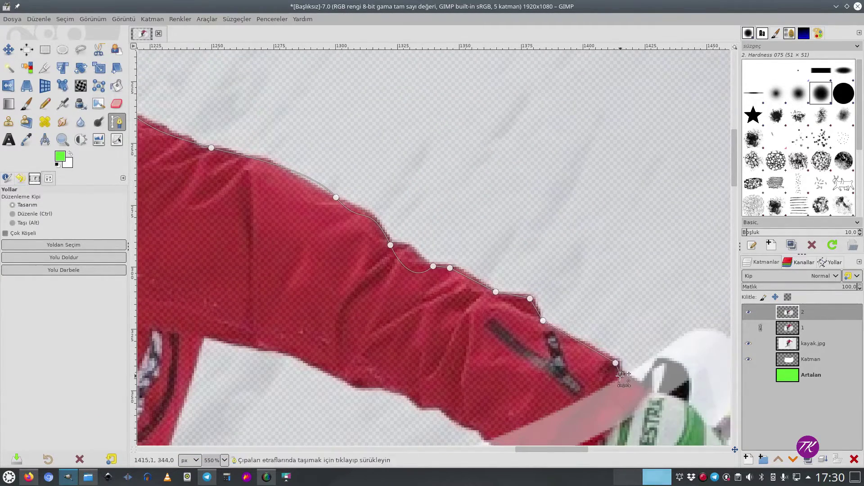
{"action": "scroll", "coordinate": [619, 369], "scroll_direction": "right", "scroll_amount": 3}
Place anchors around the glove and back along the sleeve edge.
{"action": "left_click", "coordinate": [575, 344]}
{"action": "scroll", "coordinate": [574, 345], "scroll_direction": "down", "scroll_amount": 3}
{"action": "left_click", "coordinate": [587, 319]}
{"action": "left_click", "coordinate": [551, 363]}
{"action": "left_click", "coordinate": [489, 348]}
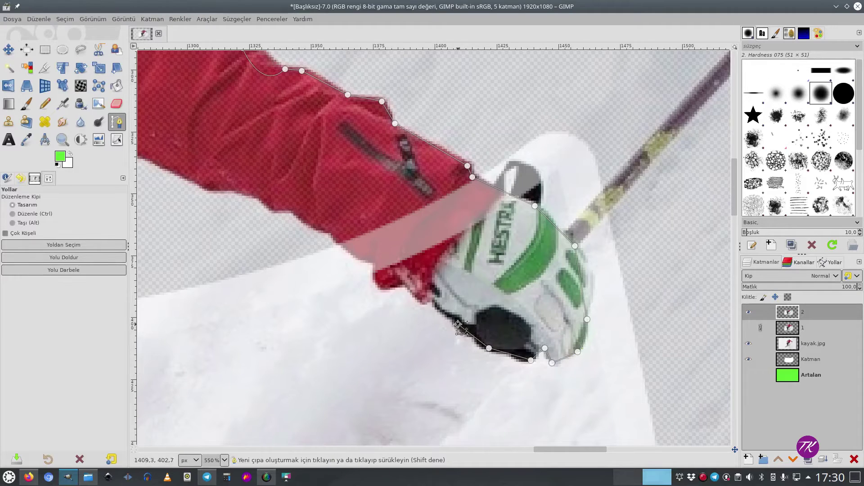
{"action": "left_click", "coordinate": [417, 294]}
{"action": "left_click", "coordinate": [388, 284]}
{"action": "left_click", "coordinate": [376, 261]}
{"action": "left_click", "coordinate": [344, 243]}
Trace the sleeve edge down to the cuff, then zoom out to the whole skier.
{"action": "left_click", "coordinate": [205, 189]}
{"action": "scroll", "coordinate": [204, 188], "scroll_direction": "left", "scroll_amount": 3}
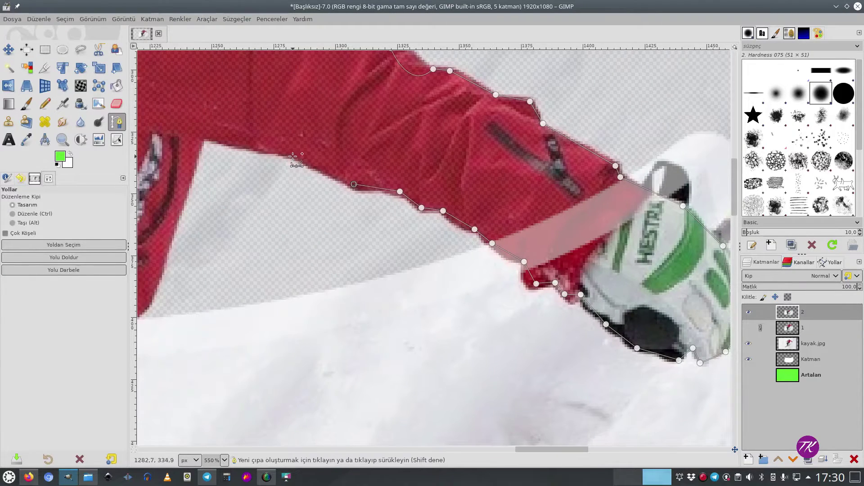
{"action": "left_click", "coordinate": [299, 157]}
{"action": "scroll", "coordinate": [204, 136], "scroll_direction": "left", "scroll_amount": 3}
{"action": "left_click", "coordinate": [303, 271]}
{"action": "left_click", "coordinate": [273, 323]}
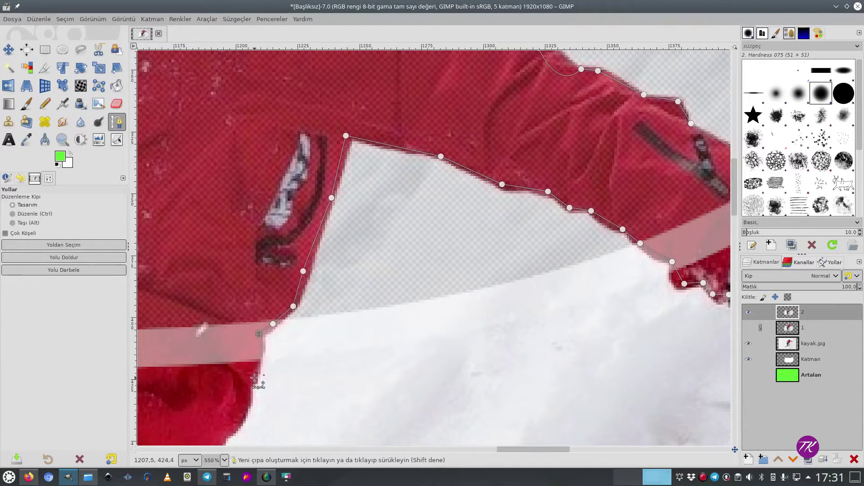
{"action": "key", "text": "minus"}
{"action": "key", "text": "minus"}
{"action": "key", "text": "minus"}
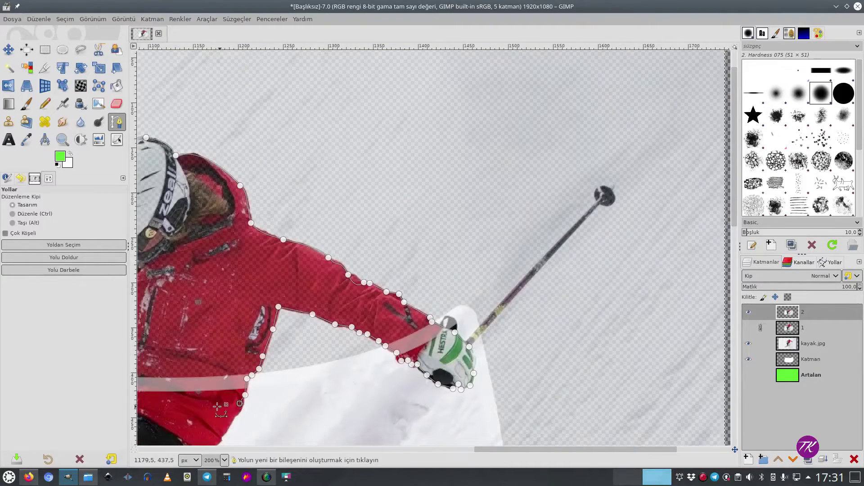
{"action": "scroll", "coordinate": [278, 364], "scroll_direction": "down", "scroll_amount": 3}
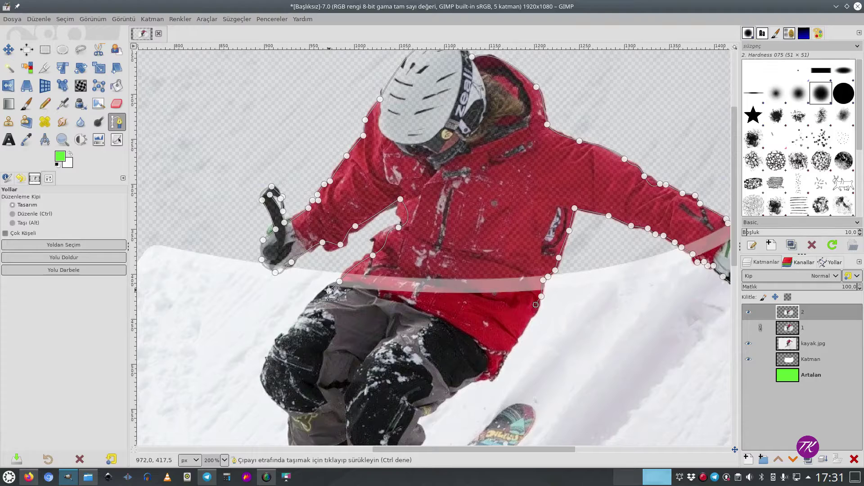
Ctrl-click to join the path's end to an earlier anchor.
{"action": "key", "text": "ctrl"}
{"action": "left_click", "coordinate": [329, 291], "text": "ctrl"}
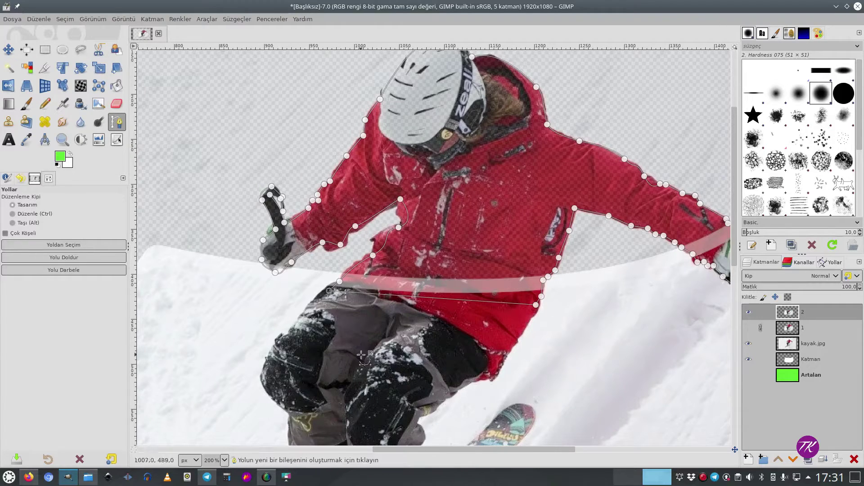
{"action": "scroll", "coordinate": [368, 299], "scroll_direction": "down", "scroll_amount": 3}
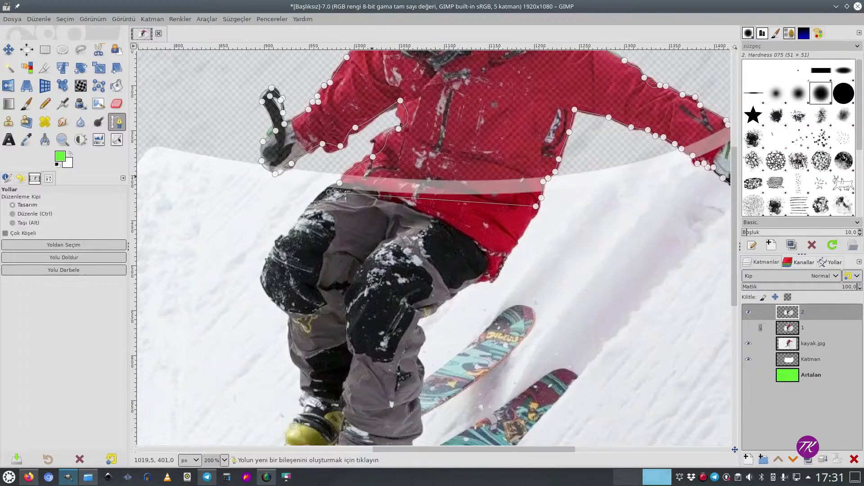
{"action": "scroll", "coordinate": [378, 359], "scroll_direction": "down", "scroll_amount": 6}
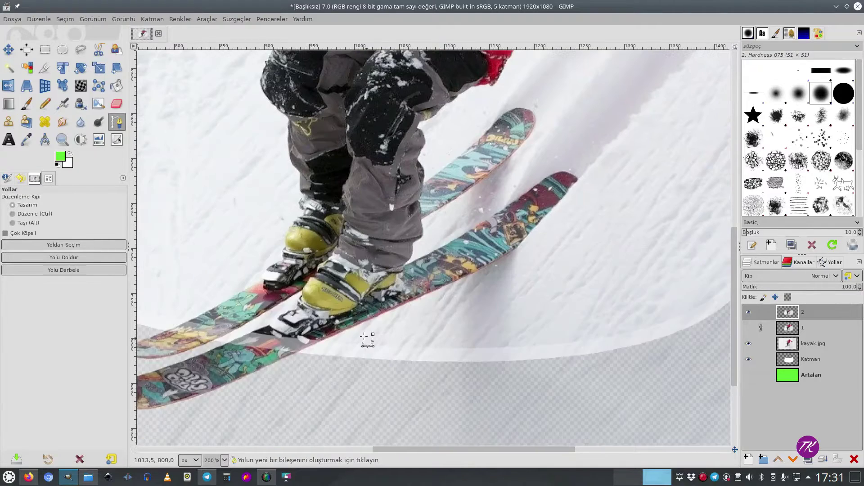
Start a new path component around the skis with anchors along the lower ski tip.
{"action": "key", "text": "1"}
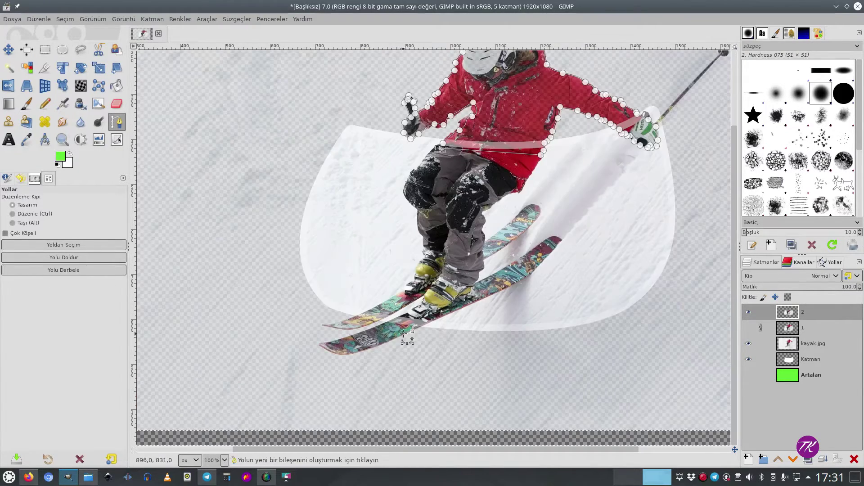
{"action": "left_click", "coordinate": [434, 315]}
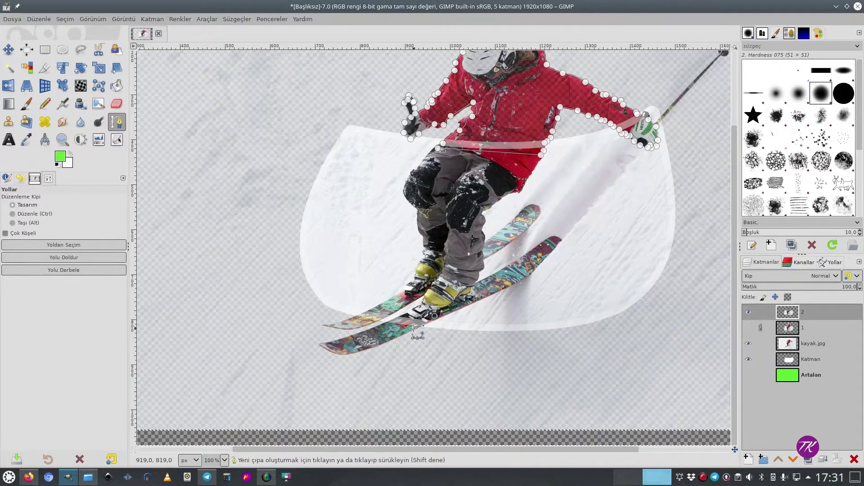
{"action": "scroll", "coordinate": [404, 340], "scroll_direction": "up", "scroll_amount": 1, "text": "ctrl"}
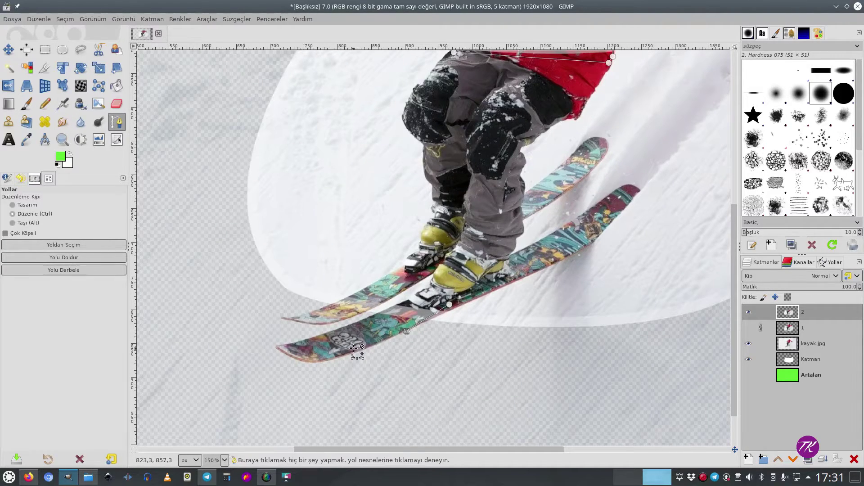
{"action": "scroll", "coordinate": [354, 349], "scroll_direction": "down", "scroll_amount": 1, "text": "ctrl"}
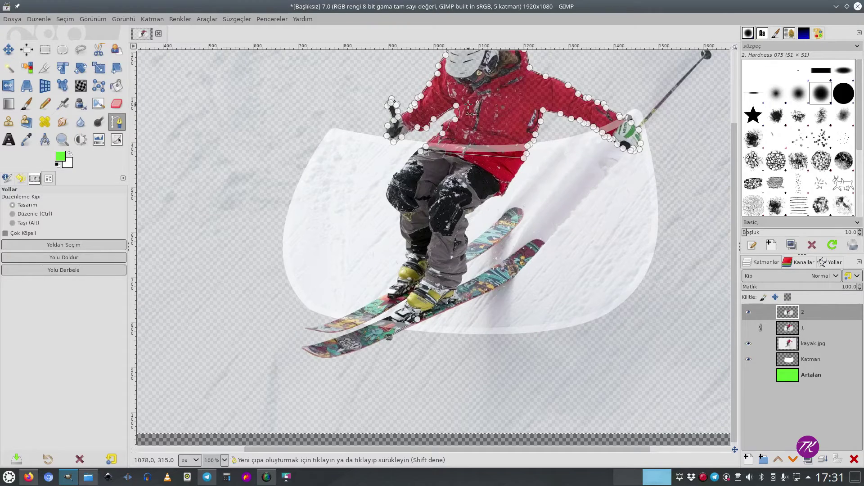
{"action": "scroll", "coordinate": [351, 394], "scroll_direction": "up", "scroll_amount": 1, "text": "ctrl"}
{"action": "scroll", "coordinate": [337, 363], "scroll_direction": "up", "scroll_amount": 1, "text": "ctrl"}
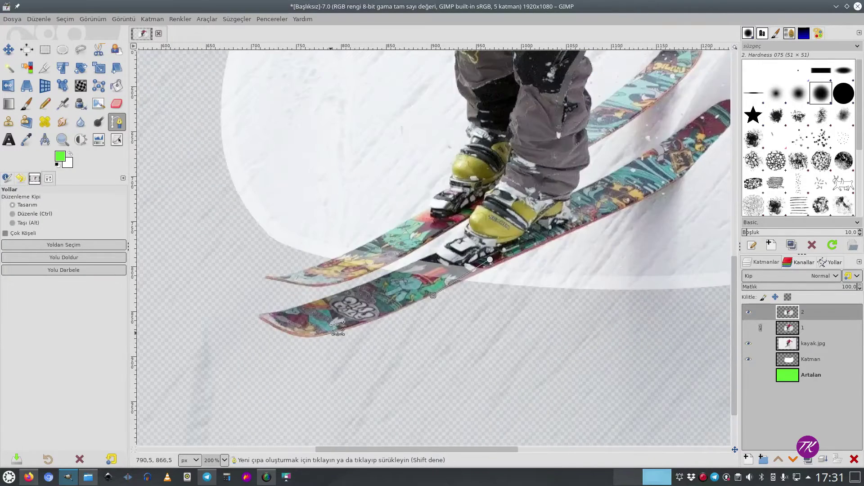
{"action": "left_click", "coordinate": [350, 325]}
{"action": "left_click", "coordinate": [291, 330]}
{"action": "left_click", "coordinate": [260, 315]}
Add curved anchors along the upper ski and close the ski outline.
{"action": "left_click", "coordinate": [414, 259]}
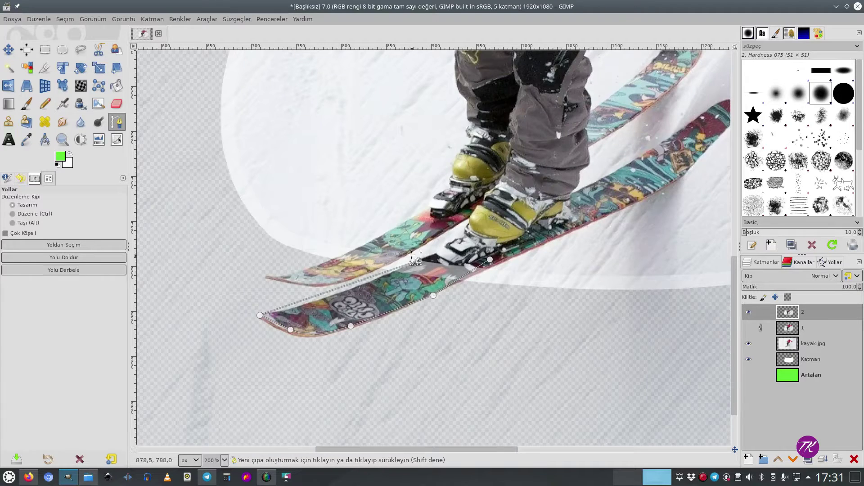
{"action": "left_click_drag", "start_coordinate": [327, 285], "coordinate": [317, 283]}
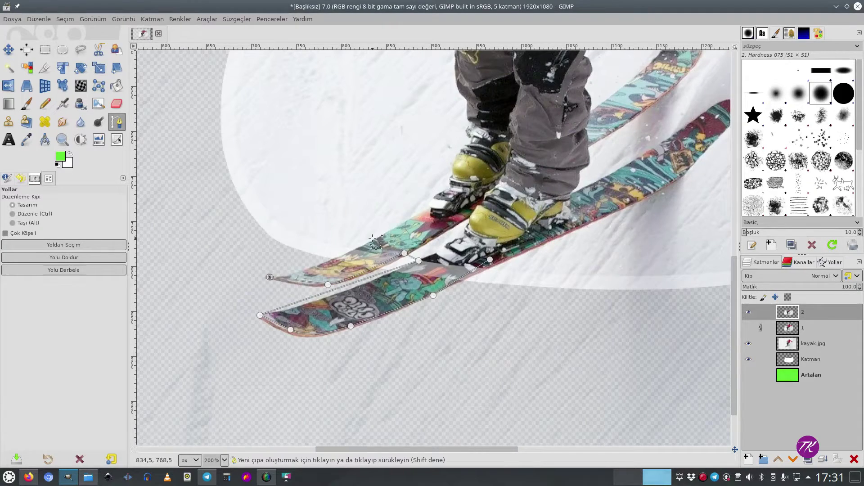
{"action": "left_click_drag", "start_coordinate": [388, 235], "coordinate": [407, 212]}
{"action": "left_click", "coordinate": [490, 259], "text": "ctrl"}
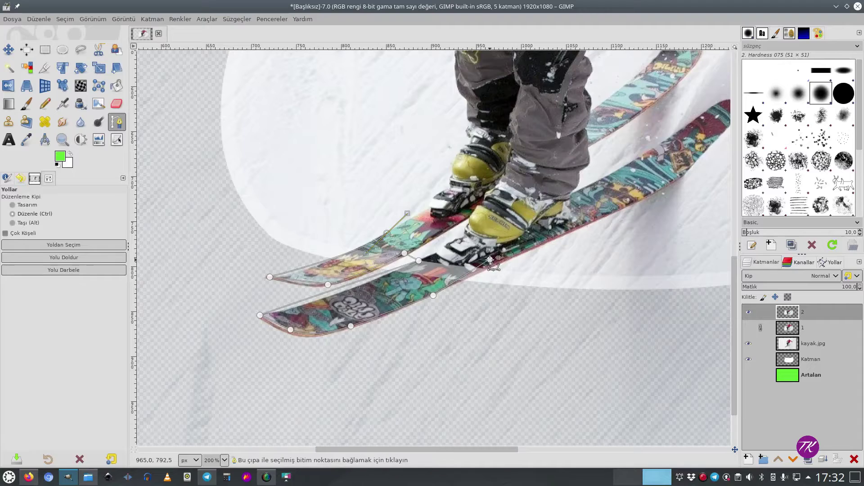
{"action": "scroll", "coordinate": [438, 299], "scroll_direction": "up", "scroll_amount": 2, "text": "ctrl"}
Bend the outline's lower edge to follow the ski.
{"action": "left_click_drag", "start_coordinate": [547, 225], "coordinate": [543, 239]}
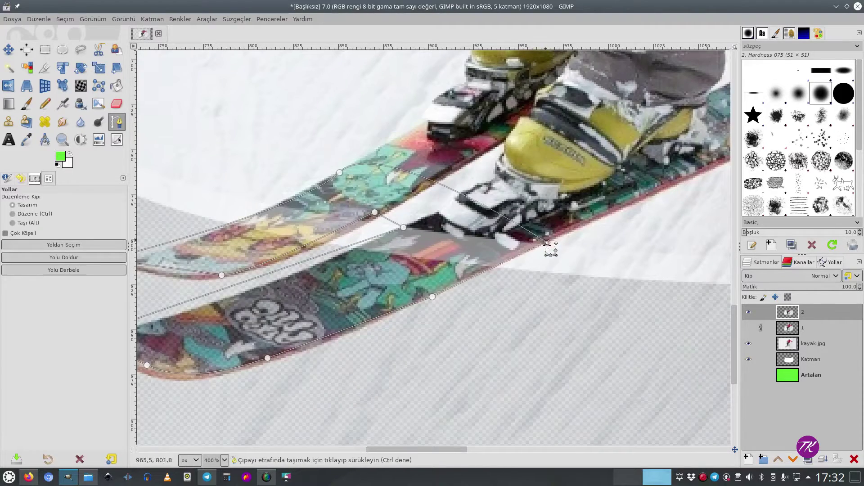
{"action": "left_click_drag", "start_coordinate": [375, 212], "coordinate": [243, 295]}
{"action": "scroll", "coordinate": [243, 294], "scroll_direction": "left", "scroll_amount": 3}
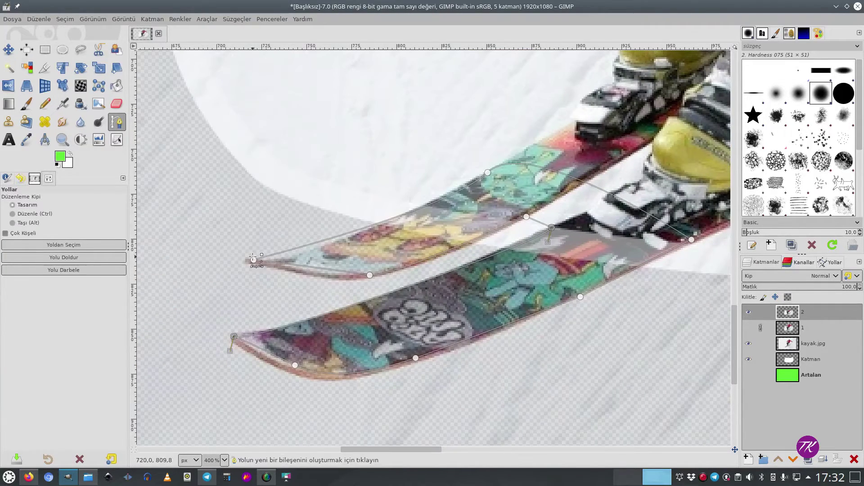
{"action": "left_click_drag", "start_coordinate": [306, 267], "coordinate": [309, 274]}
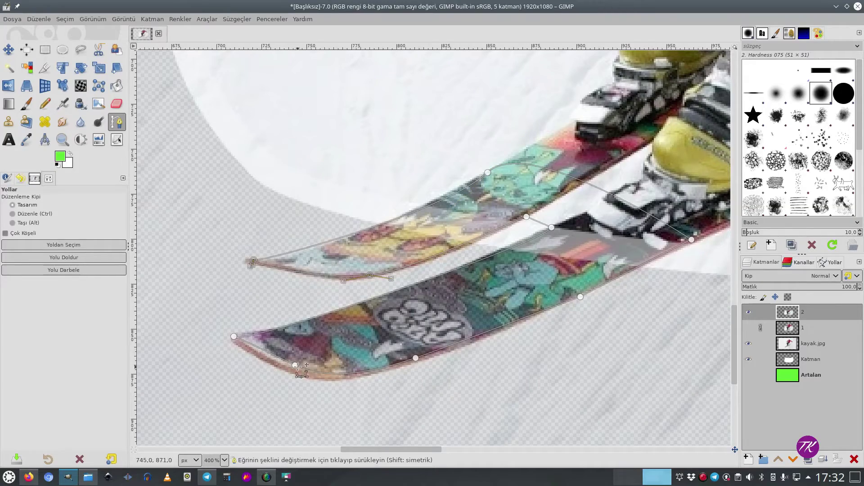
{"action": "scroll", "coordinate": [301, 370], "scroll_direction": "up", "scroll_amount": 5}
{"action": "scroll", "coordinate": [617, 211], "scroll_direction": "up", "scroll_amount": 1, "text": "ctrl"}
Reshape the path curves along the jacket near the skier's hand.
{"action": "left_click_drag", "start_coordinate": [621, 217], "coordinate": [617, 210]}
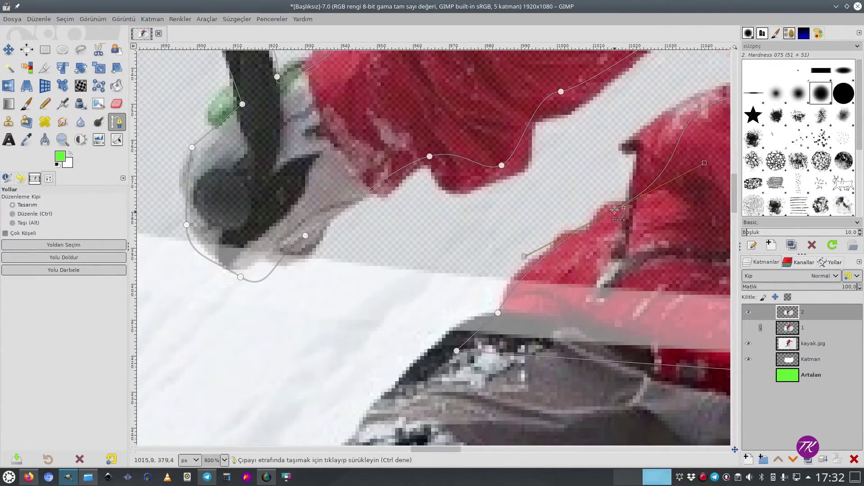
{"action": "scroll", "coordinate": [616, 210], "scroll_direction": "right", "scroll_amount": 6}
{"action": "scroll", "coordinate": [616, 211], "scroll_direction": "up", "scroll_amount": 2}
{"action": "left_click_drag", "start_coordinate": [438, 195], "coordinate": [325, 219]}
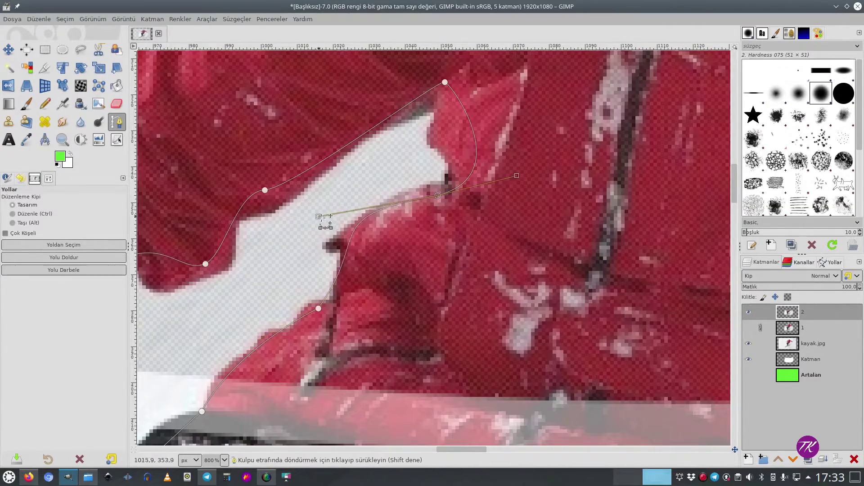
{"action": "scroll", "coordinate": [321, 219], "scroll_direction": "up", "scroll_amount": 2}
{"action": "left_click_drag", "start_coordinate": [445, 181], "coordinate": [426, 199]}
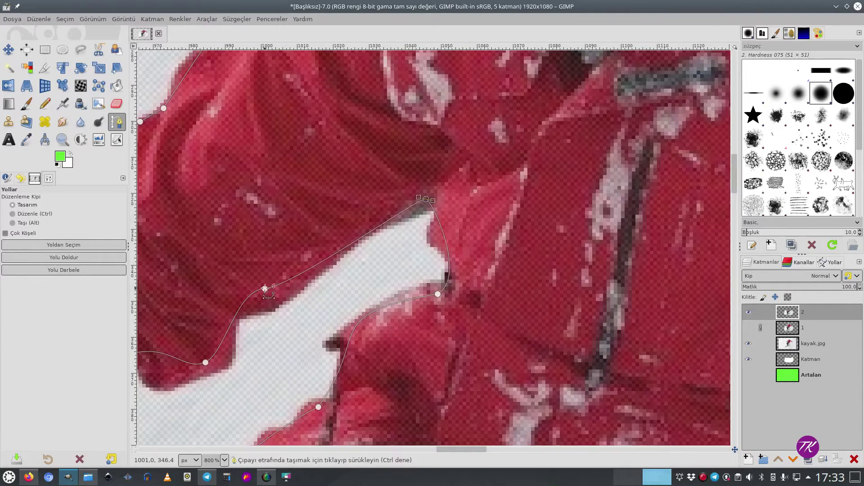
{"action": "scroll", "coordinate": [266, 289], "scroll_direction": "left", "scroll_amount": 6}
{"action": "scroll", "coordinate": [266, 288], "scroll_direction": "down", "scroll_amount": 2}
Adjust anchors and curves to hug the jacket edge, glove and dark pole grip.
{"action": "mouse_move", "coordinate": [342, 310]}
{"action": "left_mouse_down"}
{"action": "mouse_move", "coordinate": [311, 332]}
{"action": "mouse_move", "coordinate": [323, 320]}
{"action": "left_mouse_up"}
{"action": "mouse_move", "coordinate": [240, 375]}
{"action": "left_mouse_down"}
{"action": "mouse_move", "coordinate": [255, 353]}
{"action": "mouse_move", "coordinate": [306, 378]}
{"action": "left_mouse_up"}
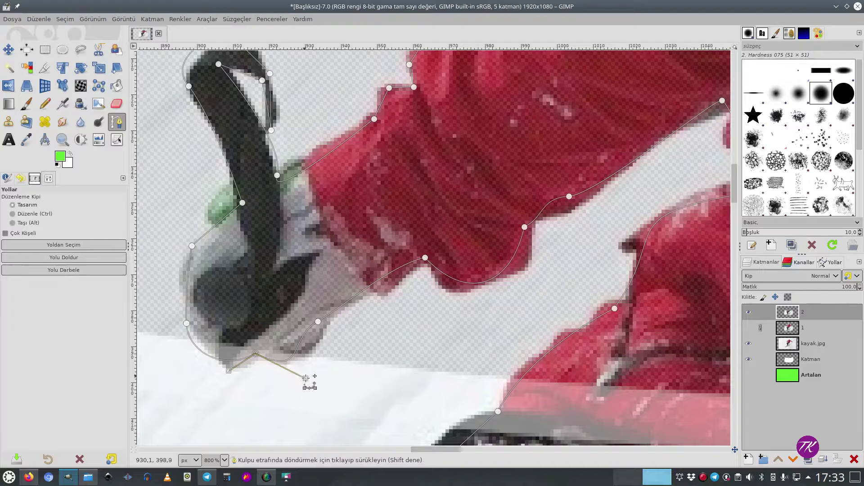
{"action": "left_click", "coordinate": [318, 321]}
{"action": "scroll", "coordinate": [235, 311], "scroll_direction": "up", "scroll_amount": 2}
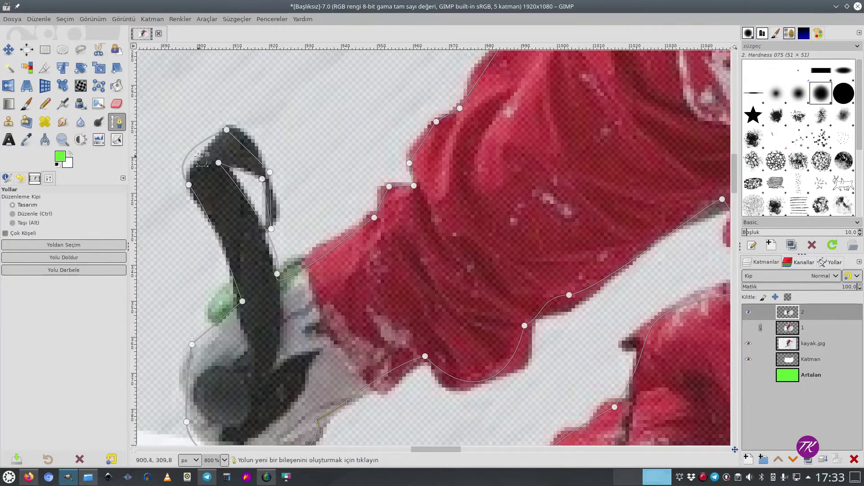
{"action": "left_click_drag", "start_coordinate": [198, 157], "coordinate": [177, 158]}
{"action": "left_click_drag", "start_coordinate": [248, 151], "coordinate": [278, 198]}
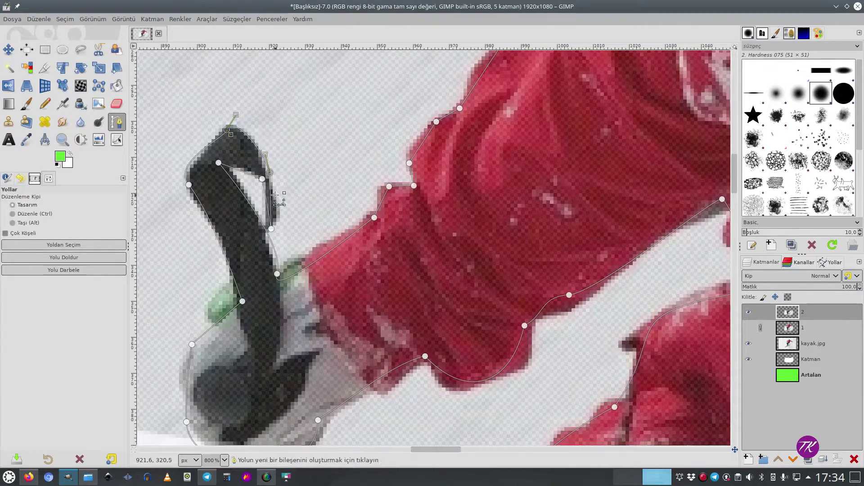
Select the segment and node along the red jacket edge.
{"action": "scroll", "coordinate": [495, 247], "scroll_direction": "up", "scroll_amount": 4}
{"action": "left_click", "coordinate": [495, 246]}
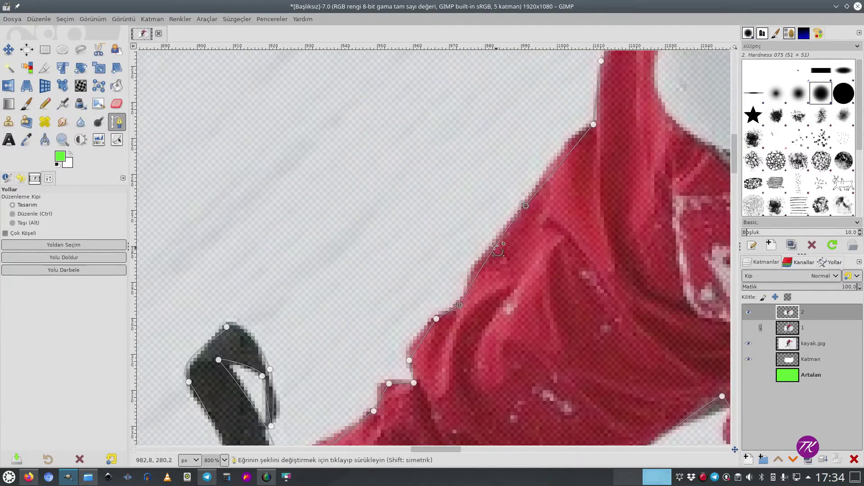
{"action": "scroll", "coordinate": [495, 247], "scroll_direction": "up", "scroll_amount": 5}
{"action": "scroll", "coordinate": [540, 315], "scroll_direction": "right", "scroll_amount": 5}
{"action": "scroll", "coordinate": [571, 354], "scroll_direction": "up", "scroll_amount": 3}
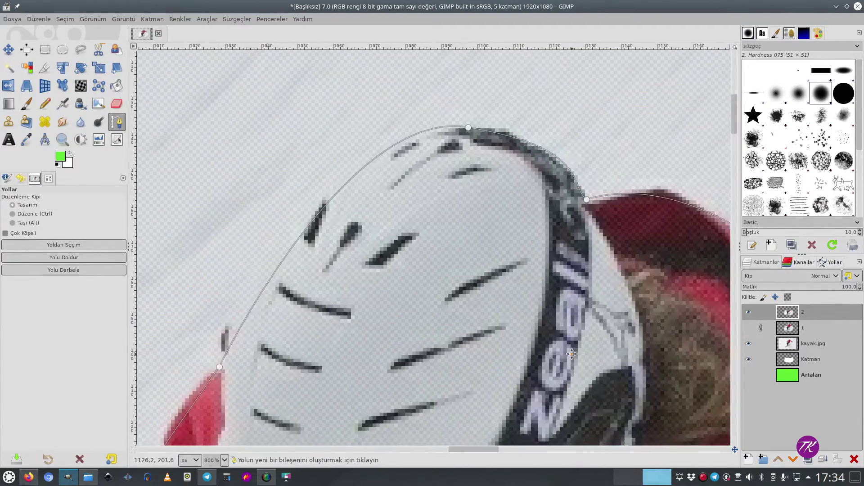
{"action": "scroll", "coordinate": [571, 354], "scroll_direction": "down", "scroll_amount": 5}
{"action": "scroll", "coordinate": [571, 354], "scroll_direction": "right", "scroll_amount": 7}
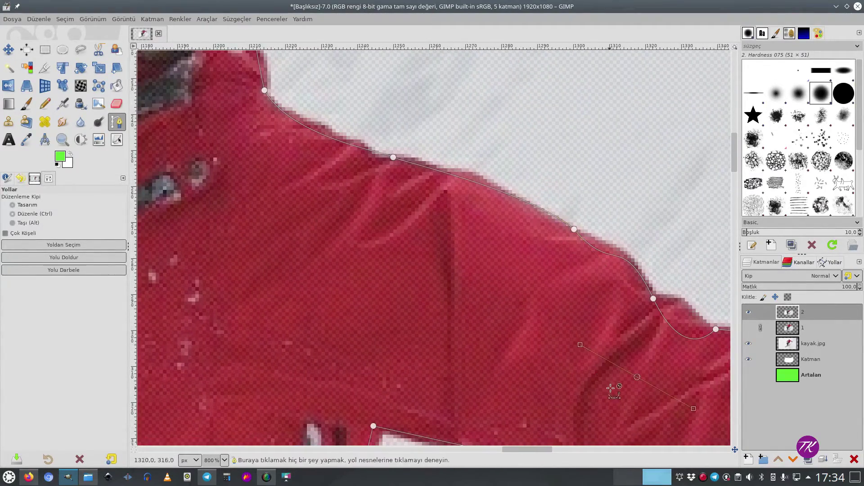
{"action": "scroll", "coordinate": [611, 388], "scroll_direction": "down", "scroll_amount": 3}
{"action": "scroll", "coordinate": [611, 388], "scroll_direction": "right", "scroll_amount": 4}
{"action": "left_click", "coordinate": [462, 163]}
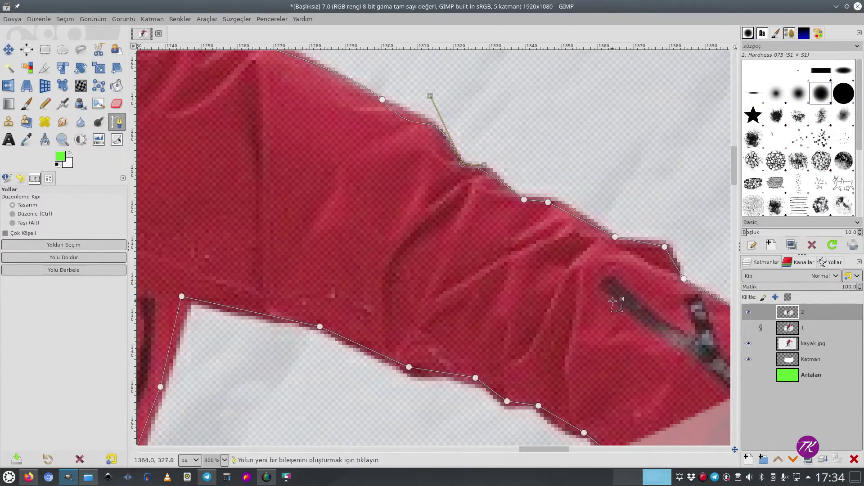
{"action": "scroll", "coordinate": [613, 302], "scroll_direction": "down", "scroll_amount": 4}
{"action": "scroll", "coordinate": [613, 301], "scroll_direction": "right", "scroll_amount": 6}
Curve the path around the glove's right side and along the sleeve edge.
{"action": "left_click_drag", "start_coordinate": [648, 303], "coordinate": [662, 306]}
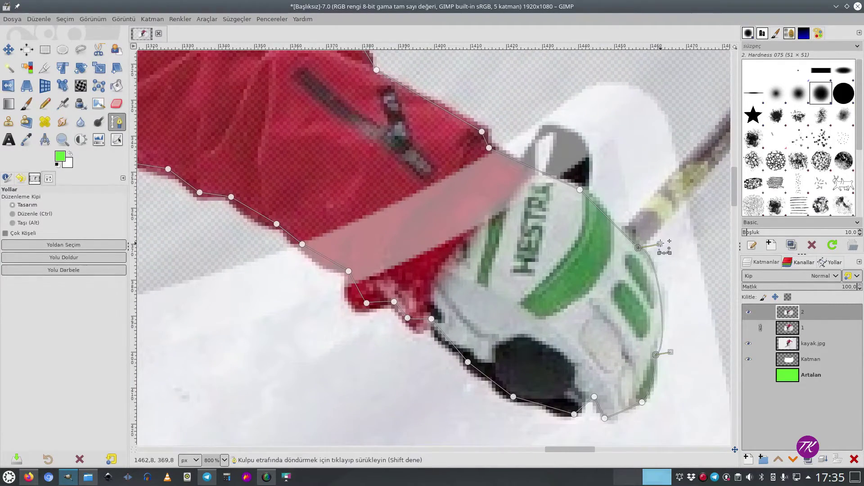
{"action": "left_click_drag", "start_coordinate": [660, 244], "coordinate": [659, 254]}
{"action": "left_click_drag", "start_coordinate": [670, 352], "coordinate": [665, 319]}
{"action": "left_click_drag", "start_coordinate": [363, 286], "coordinate": [352, 323]}
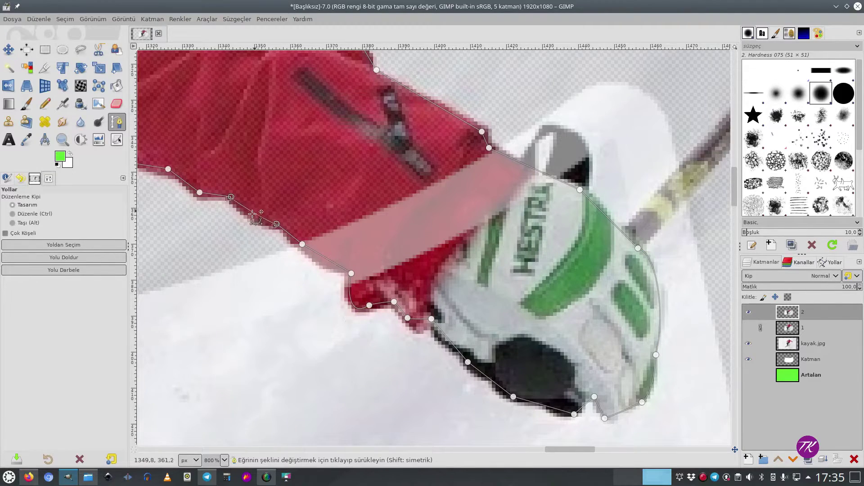
{"action": "scroll", "coordinate": [252, 211], "scroll_direction": "left", "scroll_amount": 5}
{"action": "scroll", "coordinate": [252, 211], "scroll_direction": "left", "scroll_amount": 3}
{"action": "scroll", "coordinate": [252, 212], "scroll_direction": "left", "scroll_amount": 2}
Select the kayak.jpg layer, hide layer 2 and restore the photo to 100 opacity.
{"action": "scroll", "coordinate": [541, 168], "scroll_direction": "down", "scroll_amount": 5}
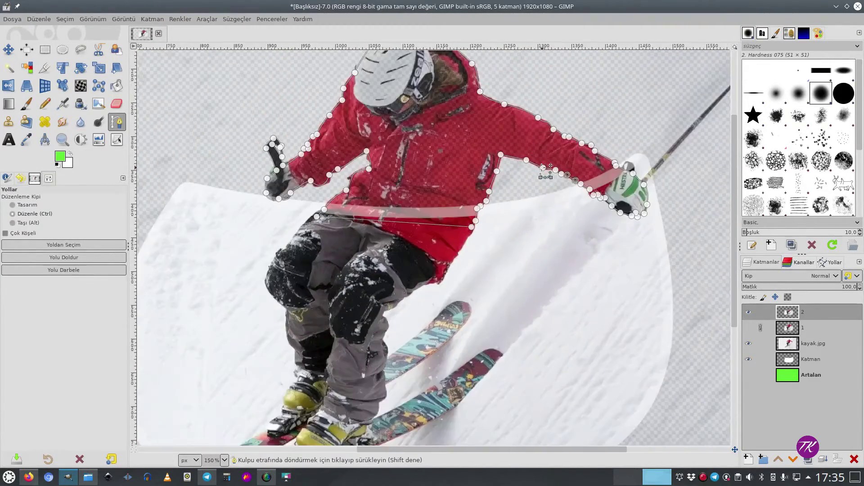
{"action": "scroll", "coordinate": [540, 167], "scroll_direction": "down", "scroll_amount": 1}
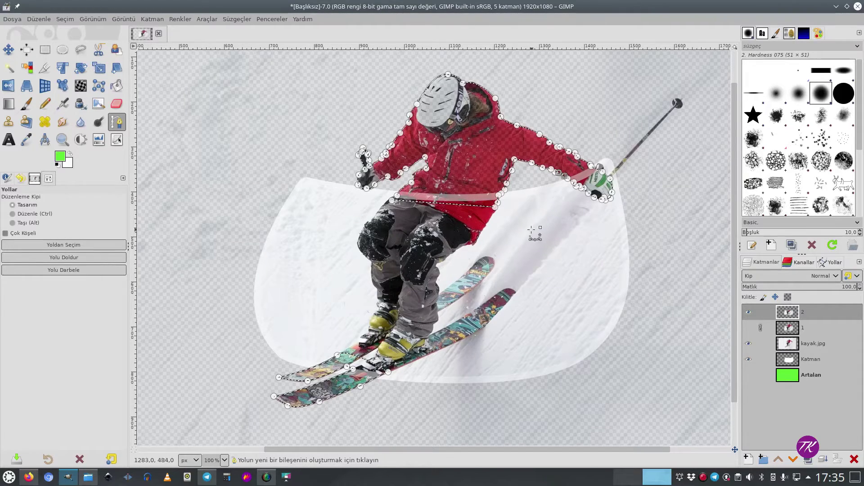
{"action": "left_click", "coordinate": [8, 49]}
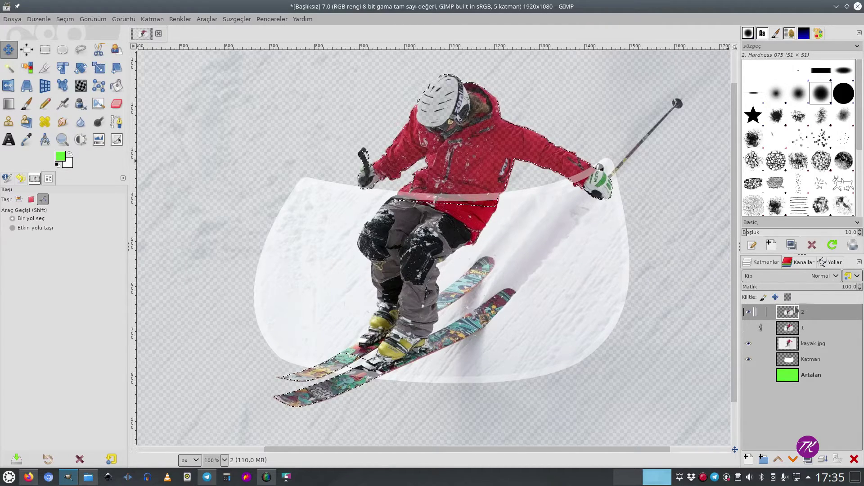
{"action": "left_click", "coordinate": [808, 345]}
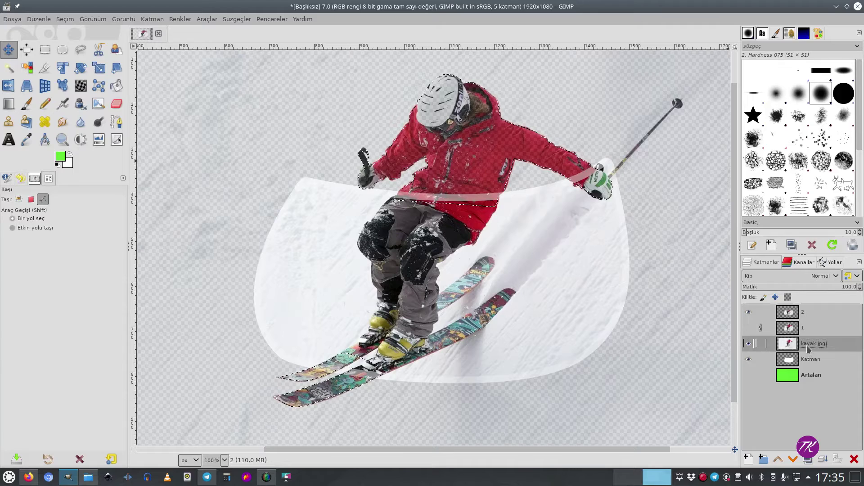
{"action": "left_click", "coordinate": [748, 312]}
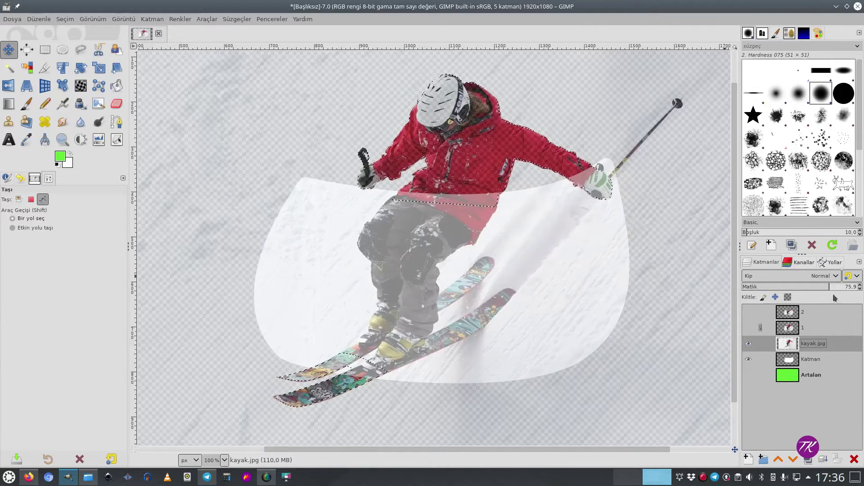
{"action": "left_click_drag", "start_coordinate": [859, 289], "coordinate": [862, 288]}
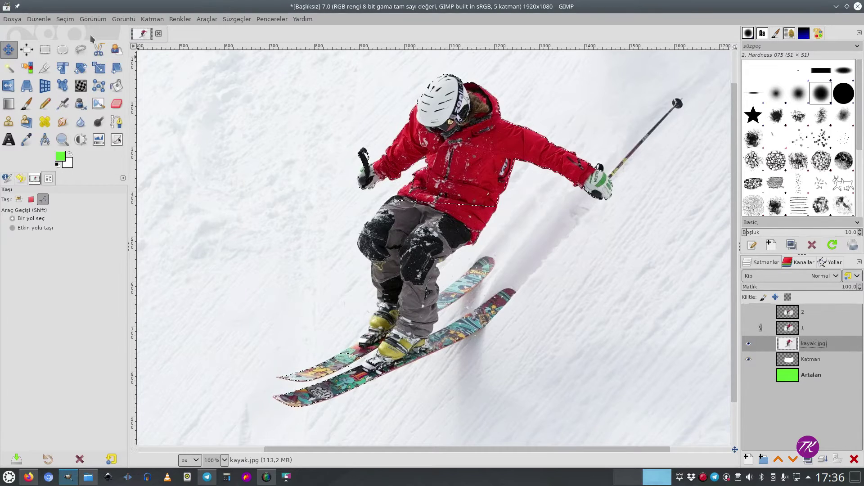
Invert the selection, delete the snow around the skier, show layer 2 and deselect.
{"action": "left_click", "coordinate": [65, 20]}
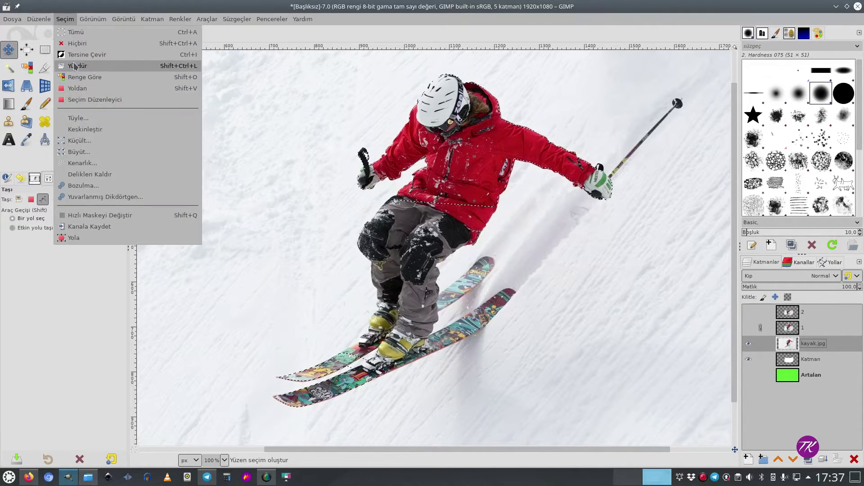
{"action": "left_click", "coordinate": [75, 56]}
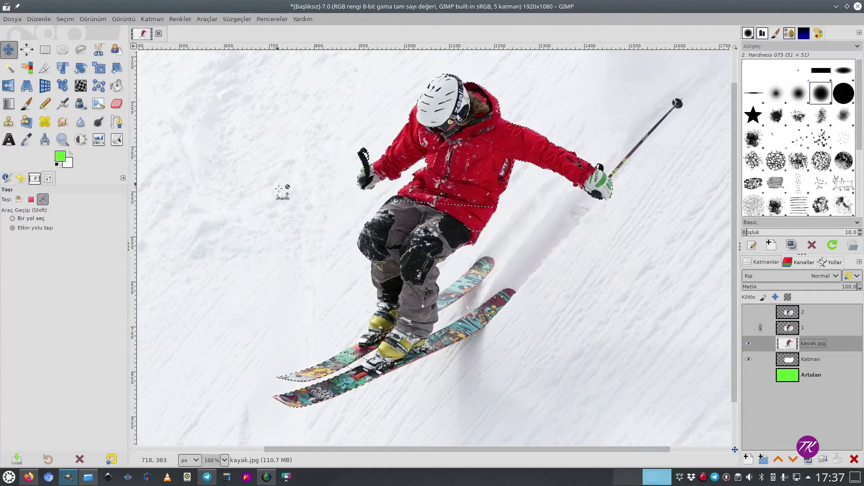
{"action": "key", "text": "Delete"}
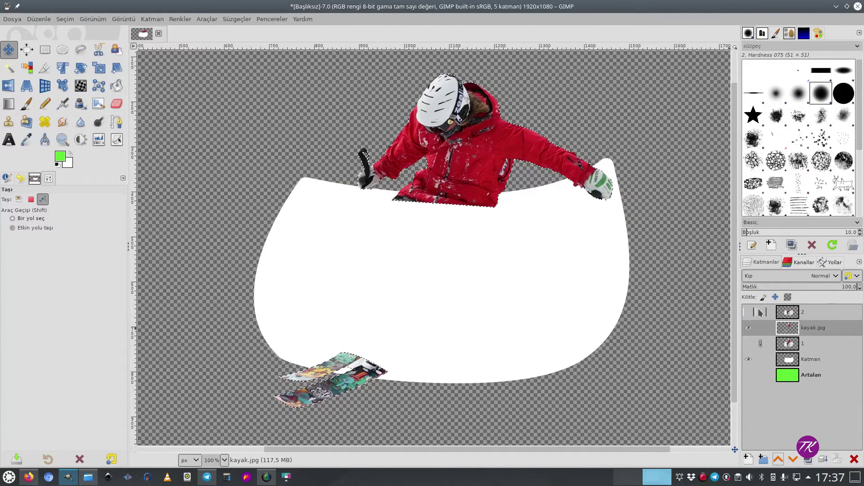
{"action": "left_click", "coordinate": [748, 312]}
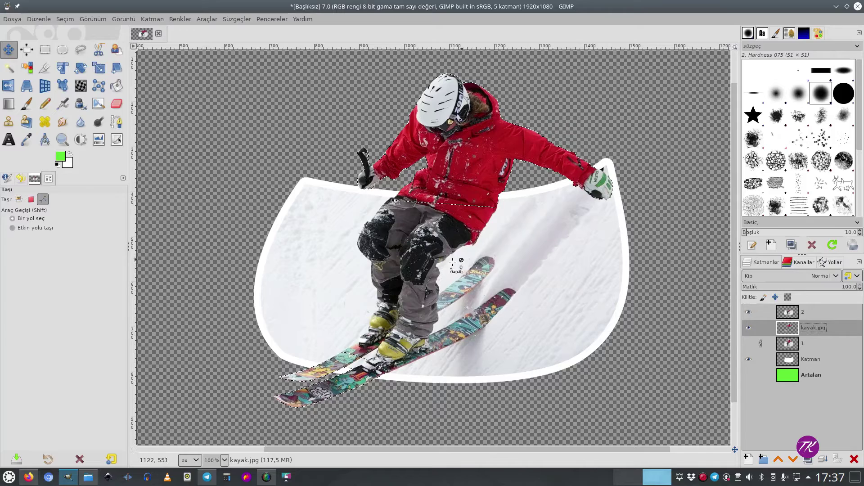
{"action": "key", "text": "ctrl+shift+a"}
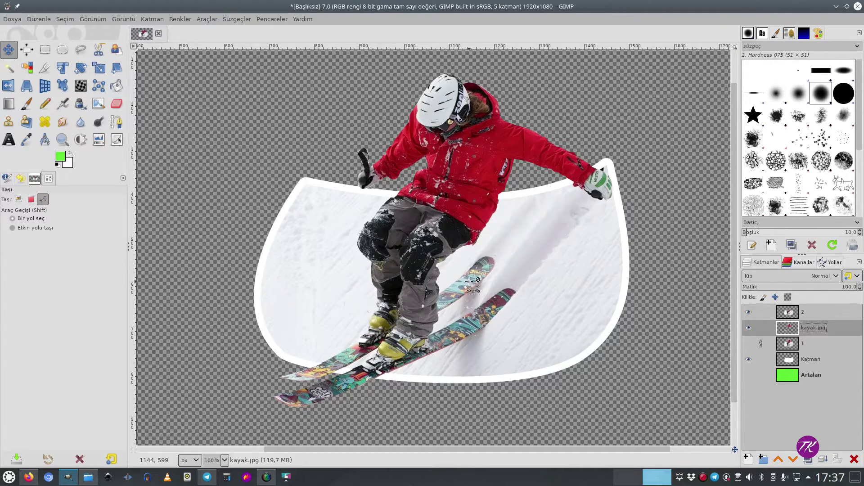
{"action": "left_click", "coordinate": [807, 315]}
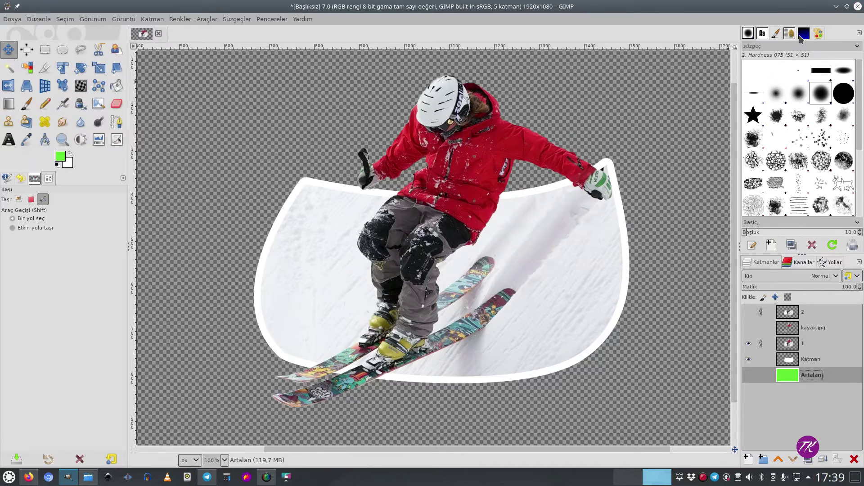
Set the colours to deep blue and light cyan from the Blues palette.
{"action": "left_click", "coordinate": [804, 33]}
{"action": "double_click", "coordinate": [813, 127]}
{"action": "left_click", "coordinate": [61, 157]}
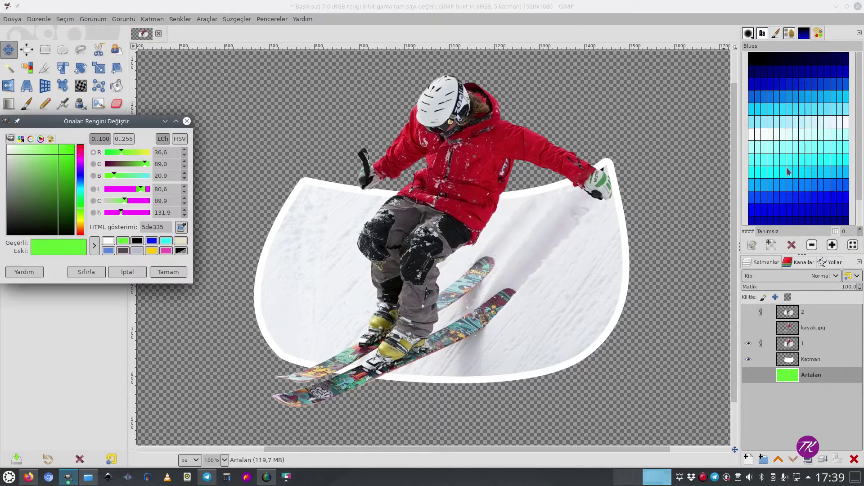
{"action": "left_click", "coordinate": [833, 196]}
{"action": "left_click", "coordinate": [76, 165]}
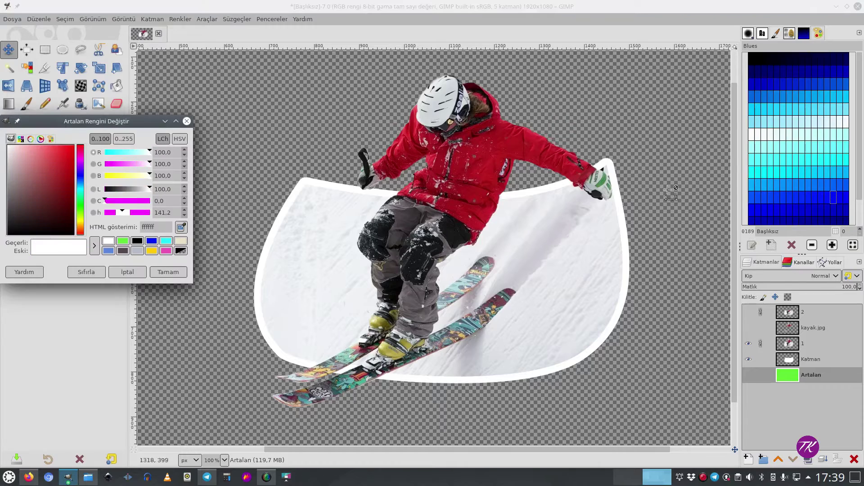
{"action": "left_click", "coordinate": [836, 151]}
{"action": "left_click", "coordinate": [168, 272]}
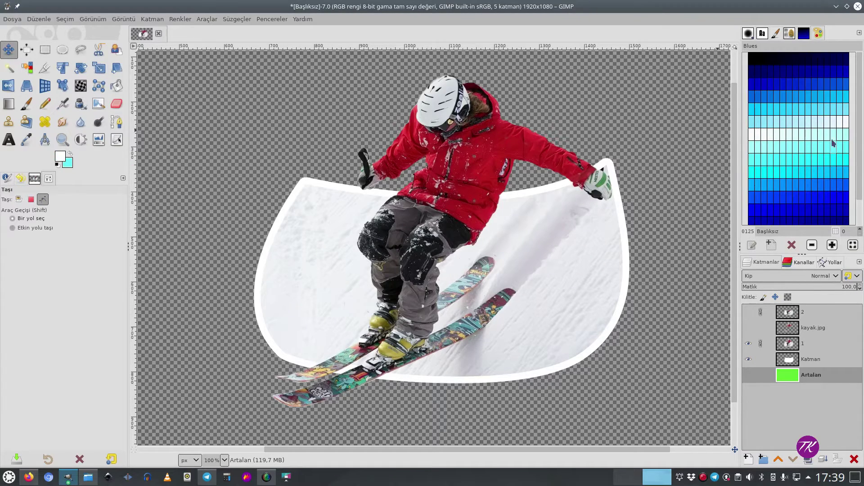
Draw a diagonal gradient on the Artalan layer, cyan bottom-left to deep blue top-right.
{"action": "left_click", "coordinate": [9, 104]}
{"action": "scroll", "coordinate": [580, 364], "scroll_direction": "down", "scroll_amount": 2}
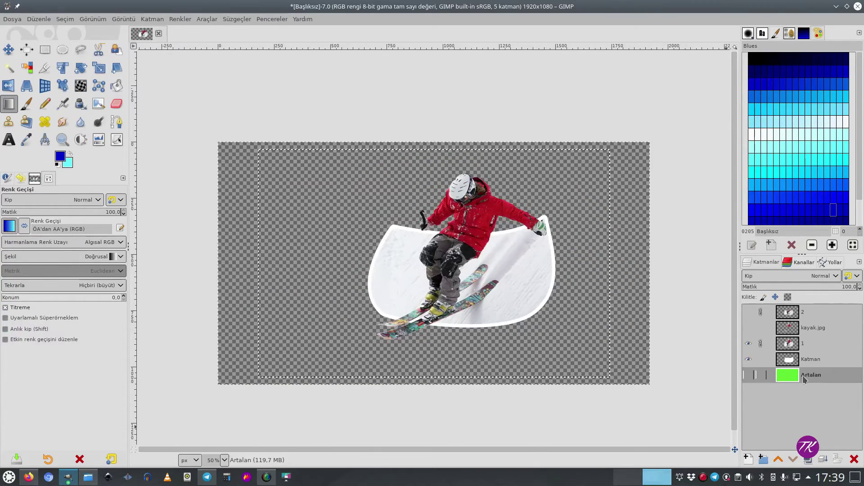
{"action": "left_click", "coordinate": [748, 375]}
{"action": "left_click_drag", "start_coordinate": [243, 383], "coordinate": [432, 289]}
{"action": "left_click_drag", "start_coordinate": [476, 262], "coordinate": [613, 142]}
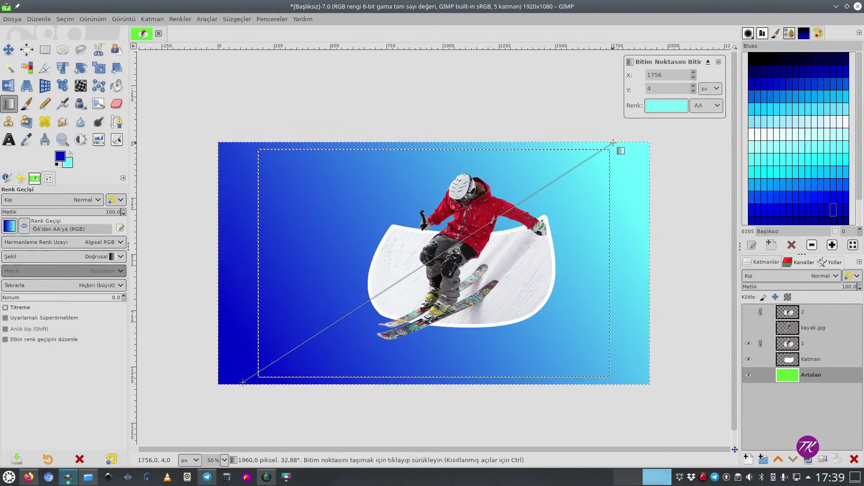
{"action": "left_click_drag", "start_coordinate": [243, 382], "coordinate": [510, 158]}
{"action": "left_click_drag", "start_coordinate": [613, 142], "coordinate": [306, 358]}
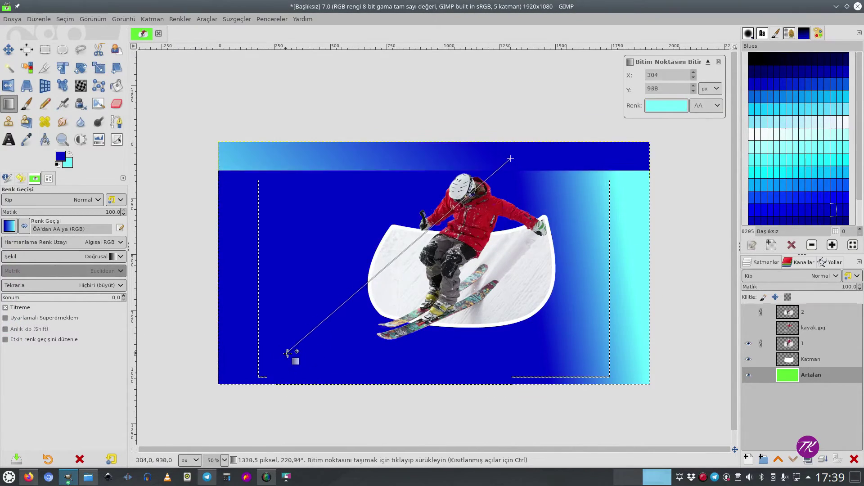
{"action": "mouse_move", "coordinate": [511, 158]}
{"action": "left_mouse_down"}
{"action": "mouse_move", "coordinate": [532, 171]}
{"action": "mouse_move", "coordinate": [539, 163]}
{"action": "left_mouse_up"}
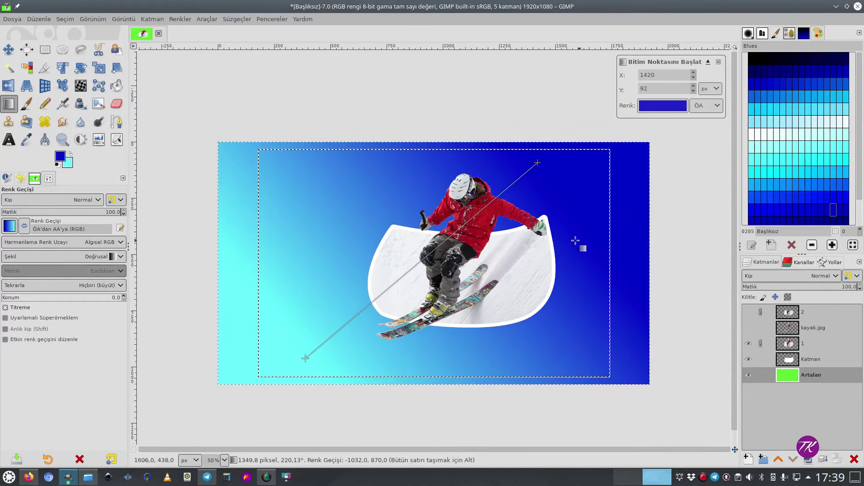
{"action": "scroll", "coordinate": [575, 241], "scroll_direction": "up", "scroll_amount": 1, "text": "ctrl"}
{"action": "left_click", "coordinate": [810, 360]}
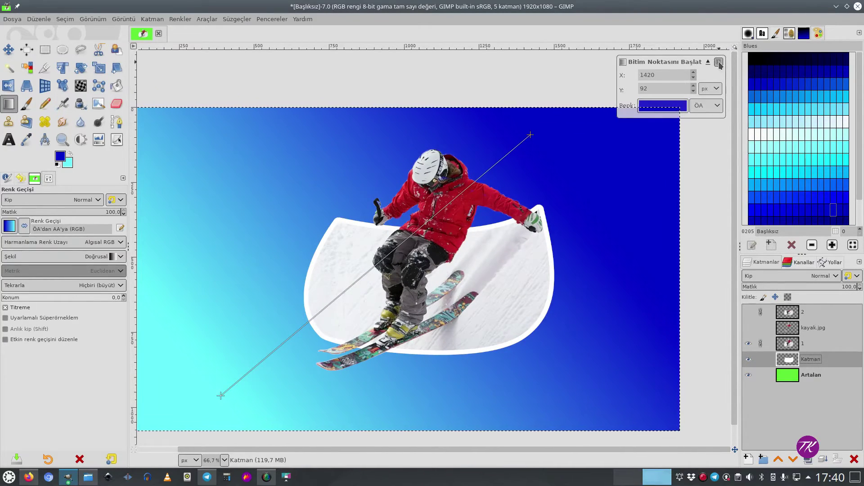
Add a Drop Shadow to the Katman frame layer with offset about 23.5 and opacity 1.08.
{"action": "key", "text": "m"}
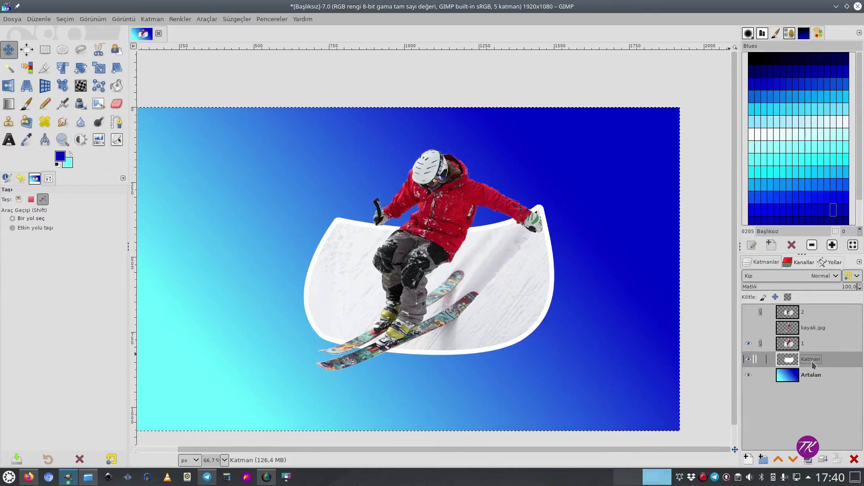
{"action": "left_click", "coordinate": [237, 19]}
{"action": "mouse_move", "coordinate": [252, 117]}
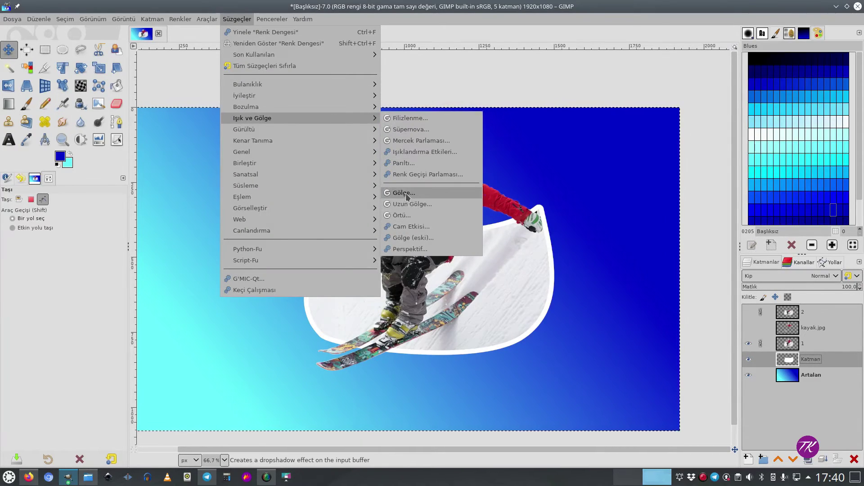
{"action": "left_click", "coordinate": [403, 193]}
{"action": "scroll", "coordinate": [491, 338], "scroll_direction": "up", "scroll_amount": 1}
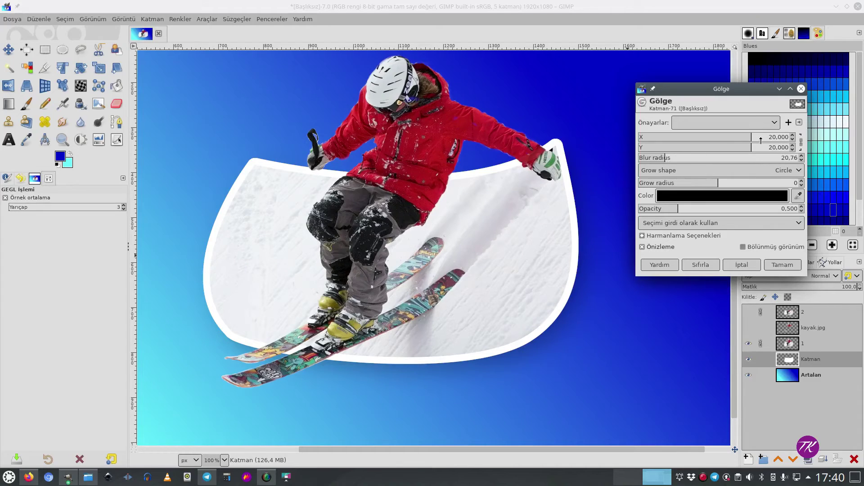
{"action": "left_click_drag", "start_coordinate": [763, 138], "coordinate": [759, 138]}
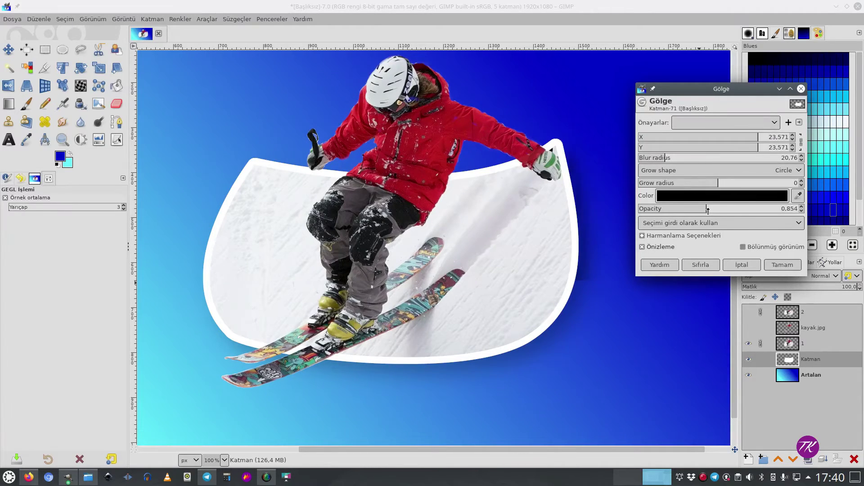
{"action": "left_click_drag", "start_coordinate": [708, 210], "coordinate": [729, 210]}
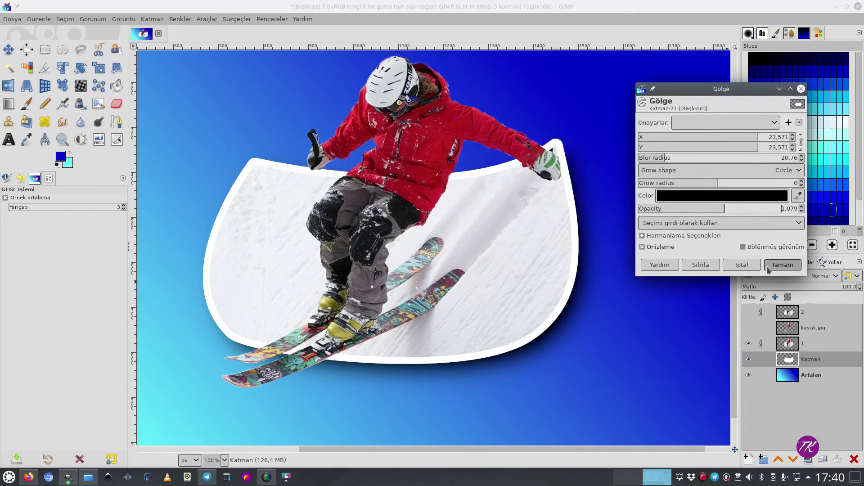
{"action": "left_click", "coordinate": [782, 265]}
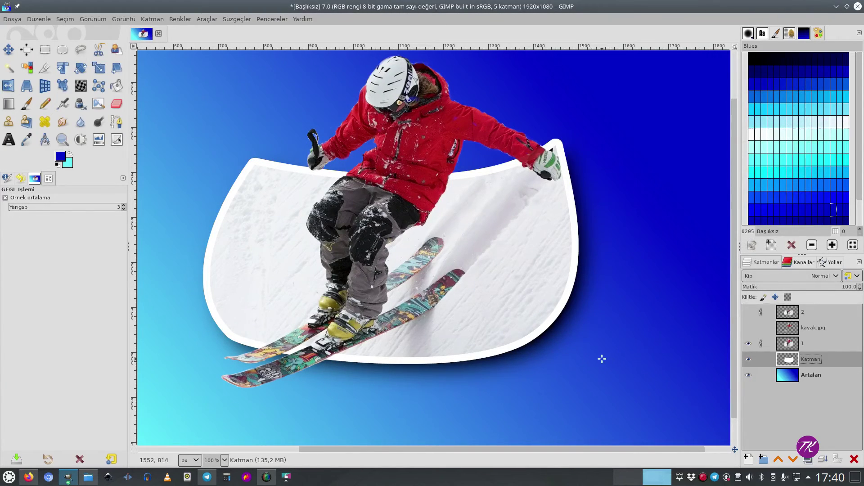
{"action": "scroll", "coordinate": [586, 354], "scroll_direction": "down", "scroll_amount": 1}
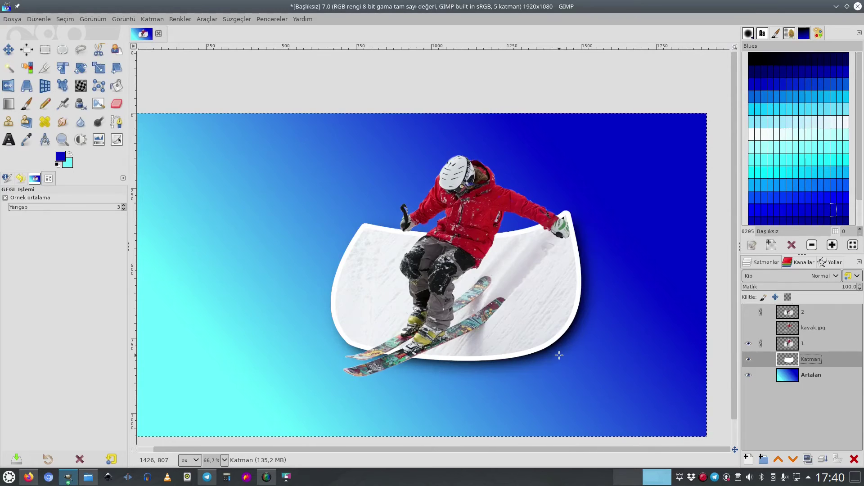